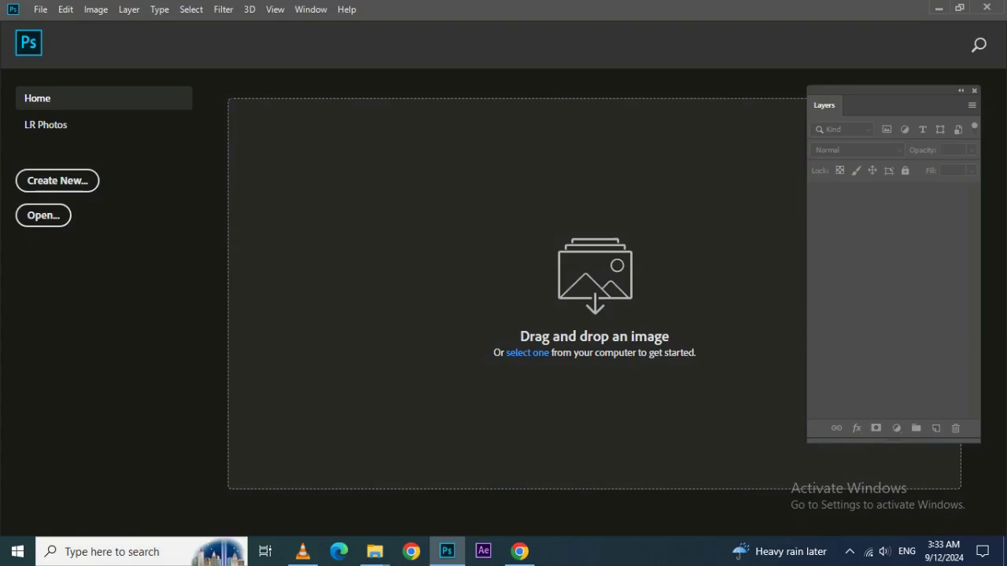
Open the floor-plan JPG from the Desktop's Interior Floor Plan folder
key(ctrl+o)
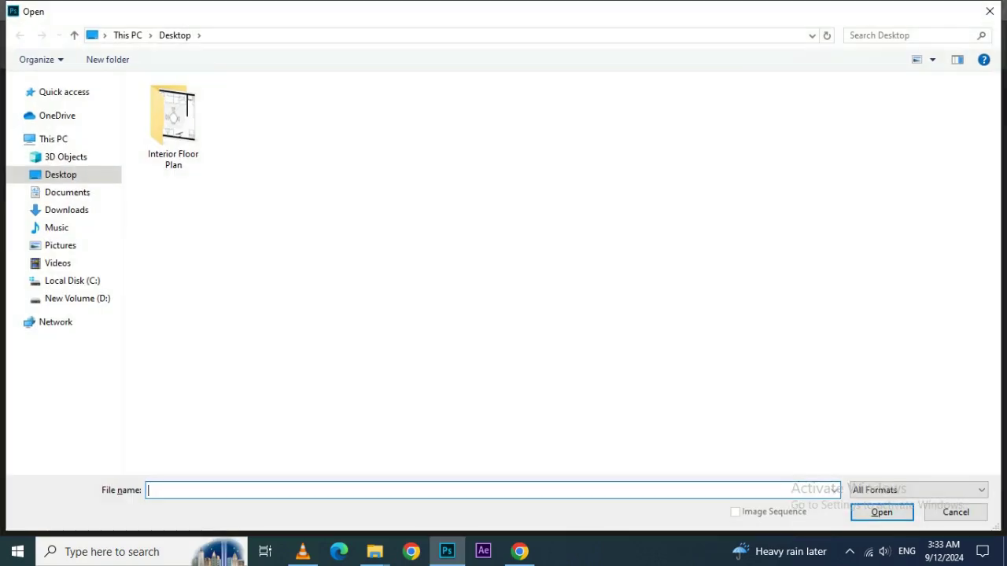
double_click(172, 118)
click(252, 134)
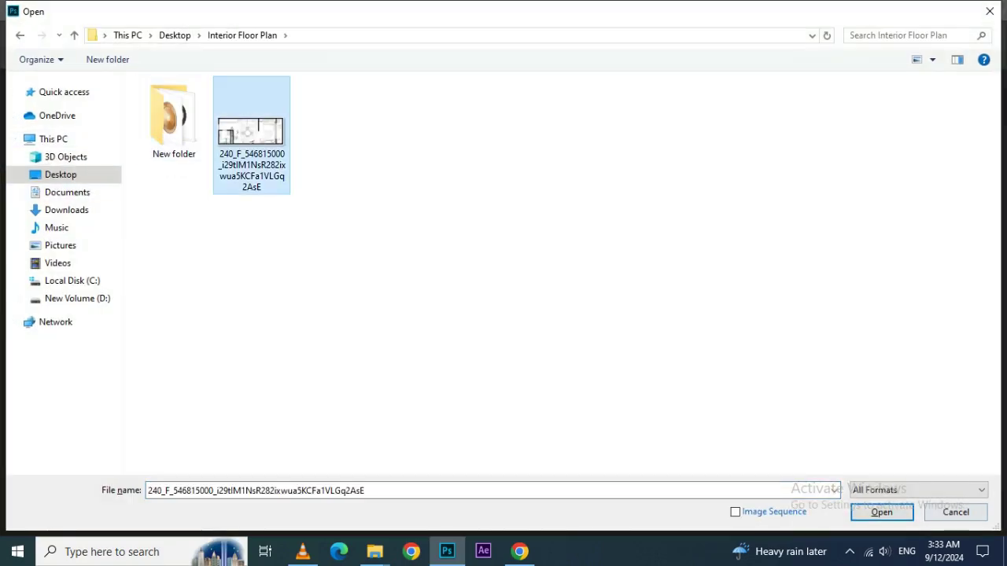
click(882, 512)
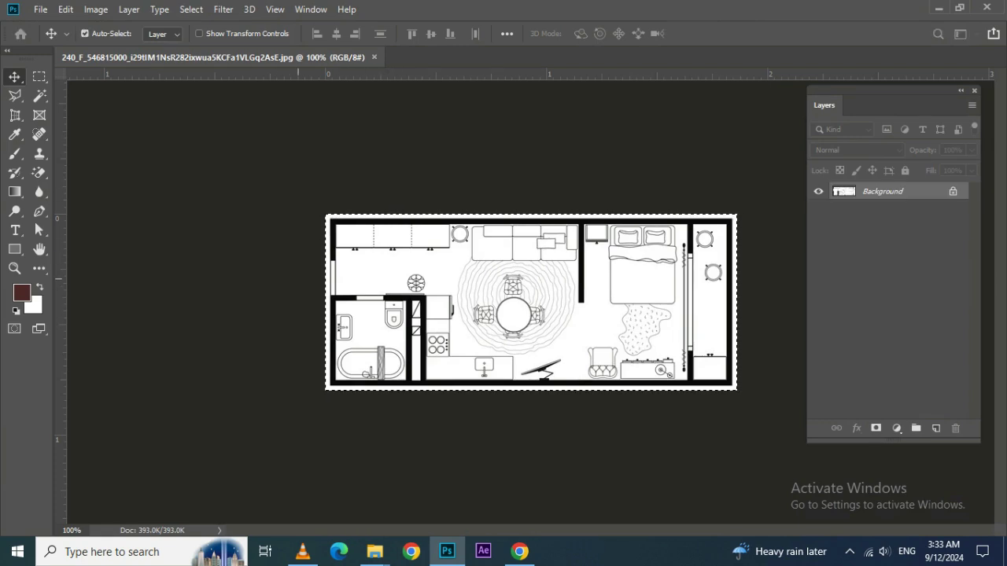
Create a new 7 × 5 in document from the Photo Default Photoshop Size preset
key(ctrl+n)
click(401, 96)
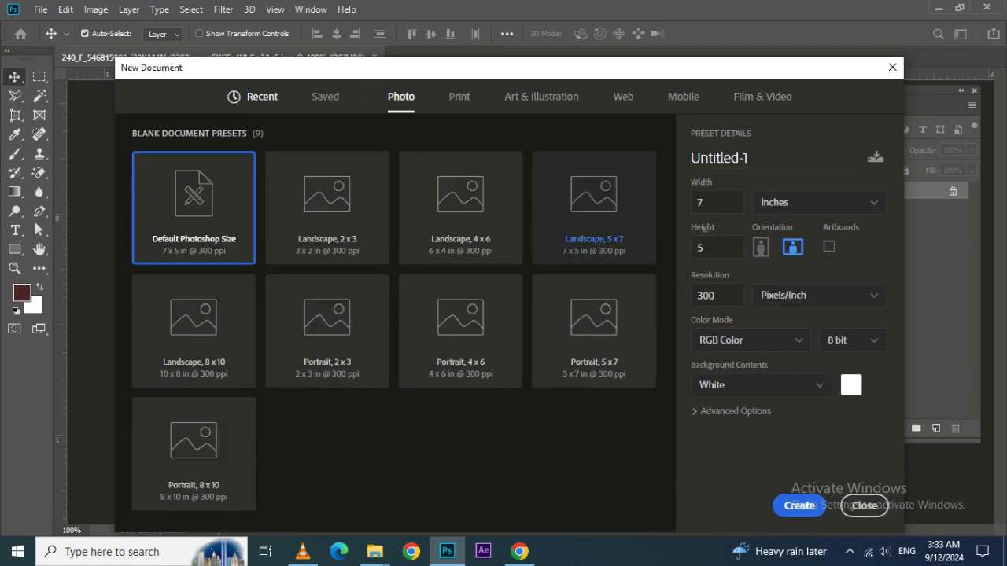
key(Return)
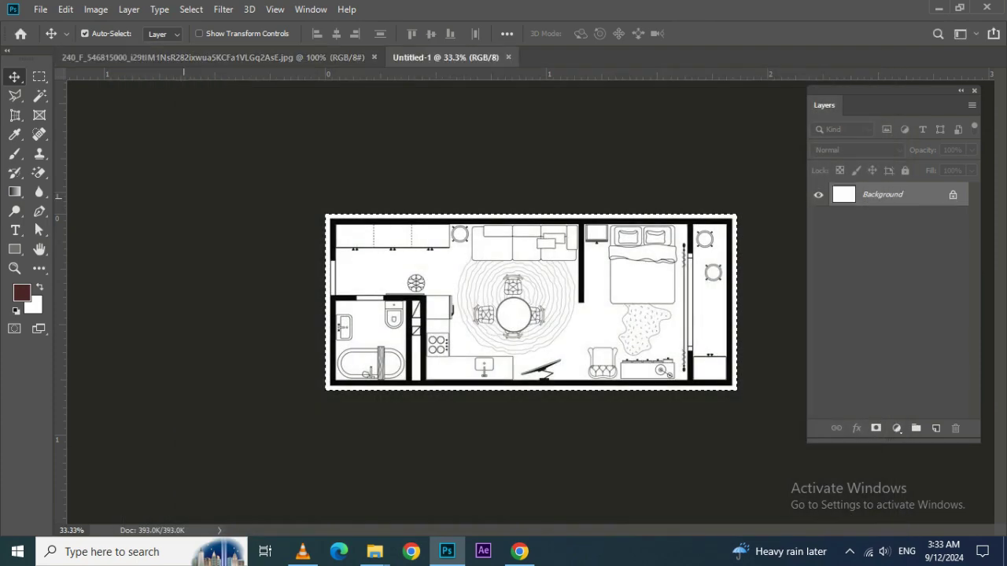
Paste the floor plan, enlarge it to about 366% and shift it left
key(ctrl+v)
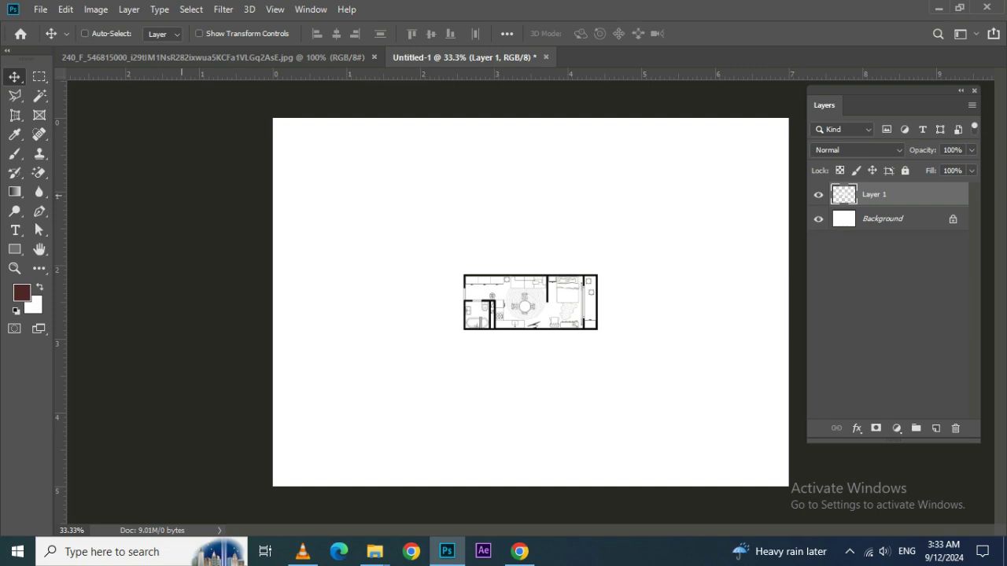
key(ctrl+t)
drag(599, 331, 781, 409)
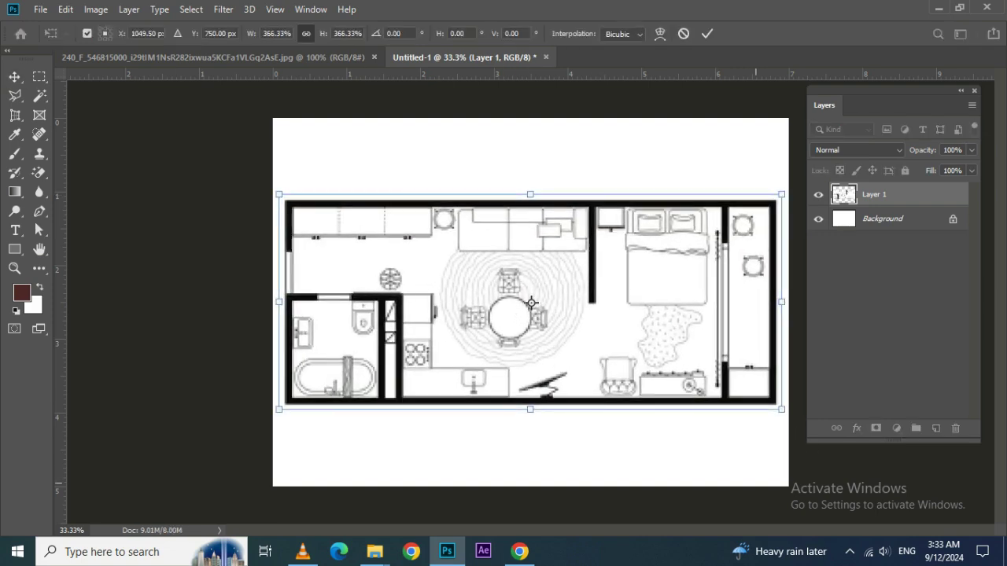
key(Return)
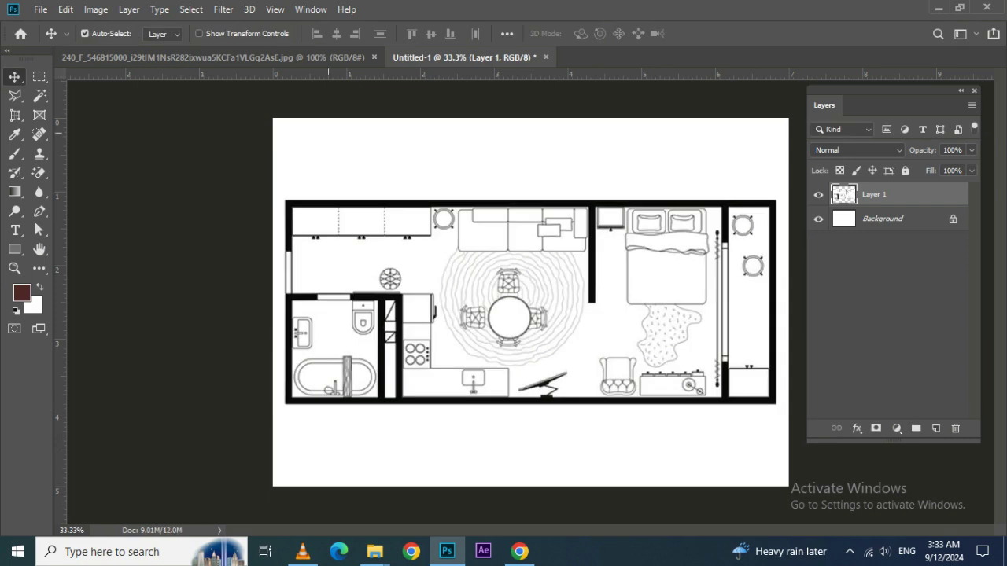
drag(632, 313, 465, 304)
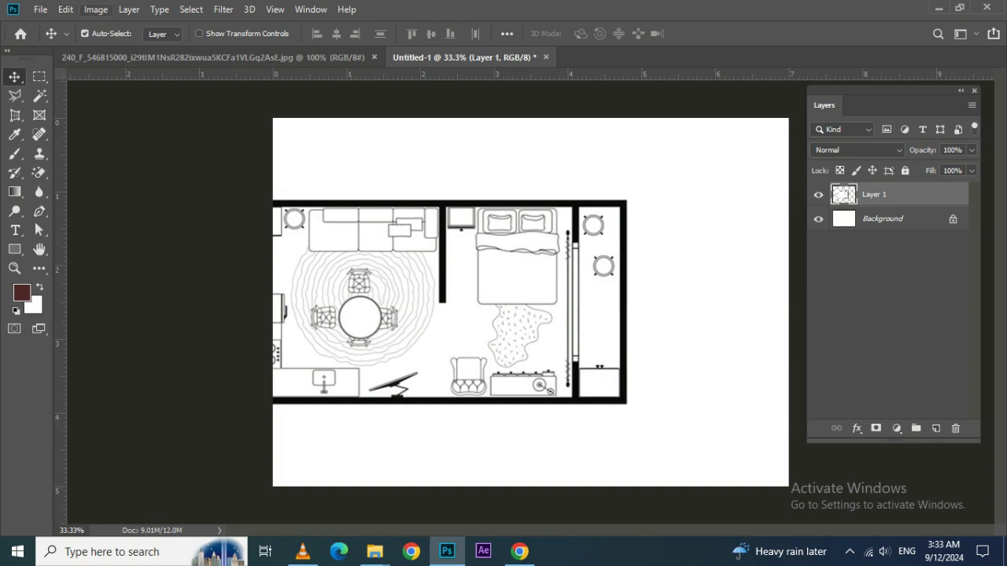
Reveal All to expand the canvas and centre the floor plan on the page
click(96, 9)
click(111, 192)
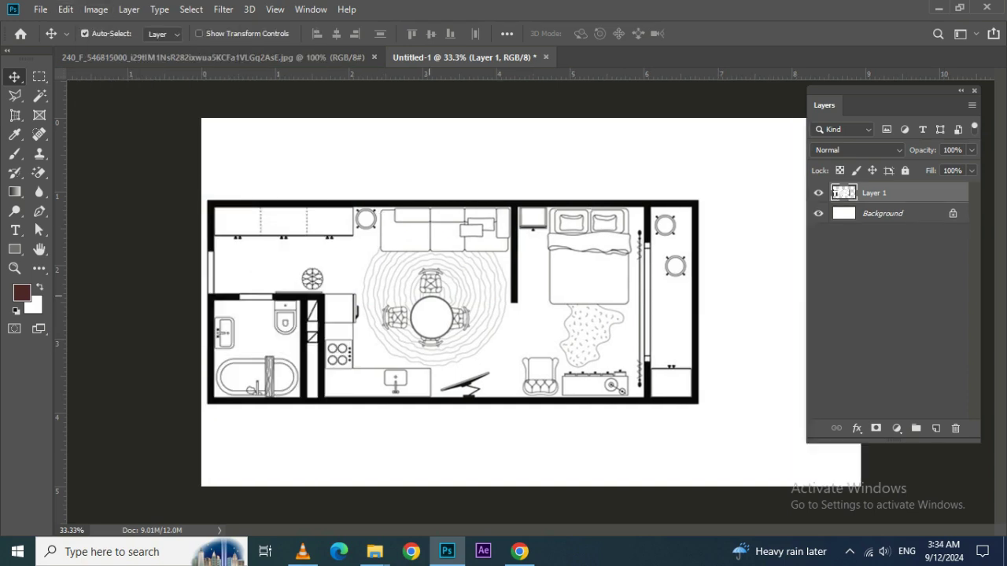
drag(461, 267, 539, 267)
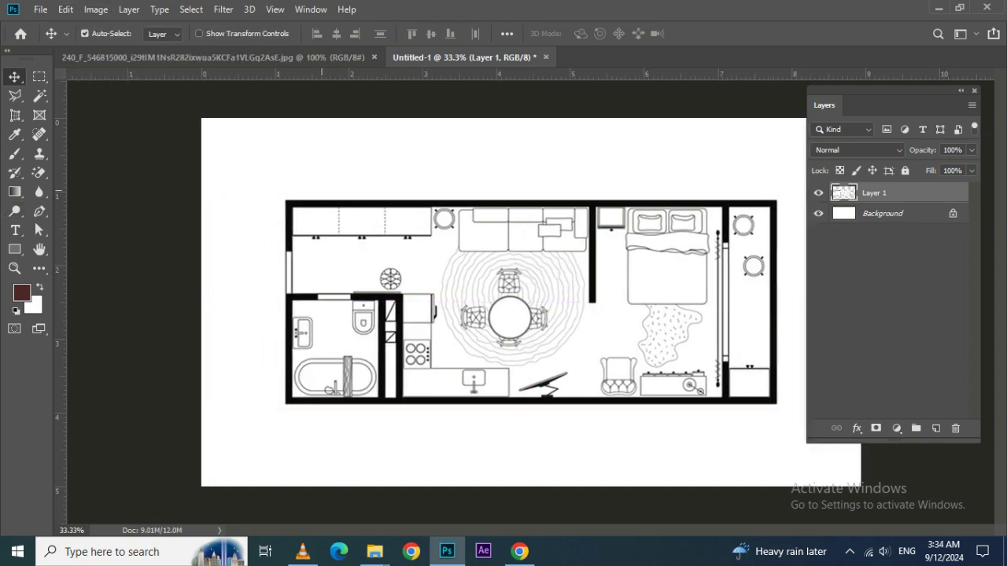
Scale the floor plan up about 112% to fill the page width
key(ctrl+t)
drag(782, 409, 814, 423)
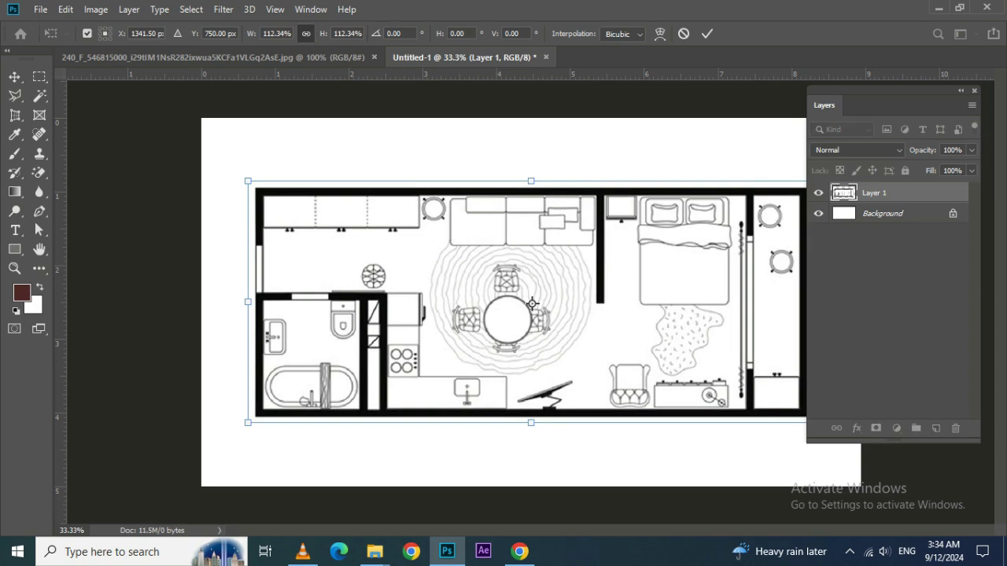
key(Return)
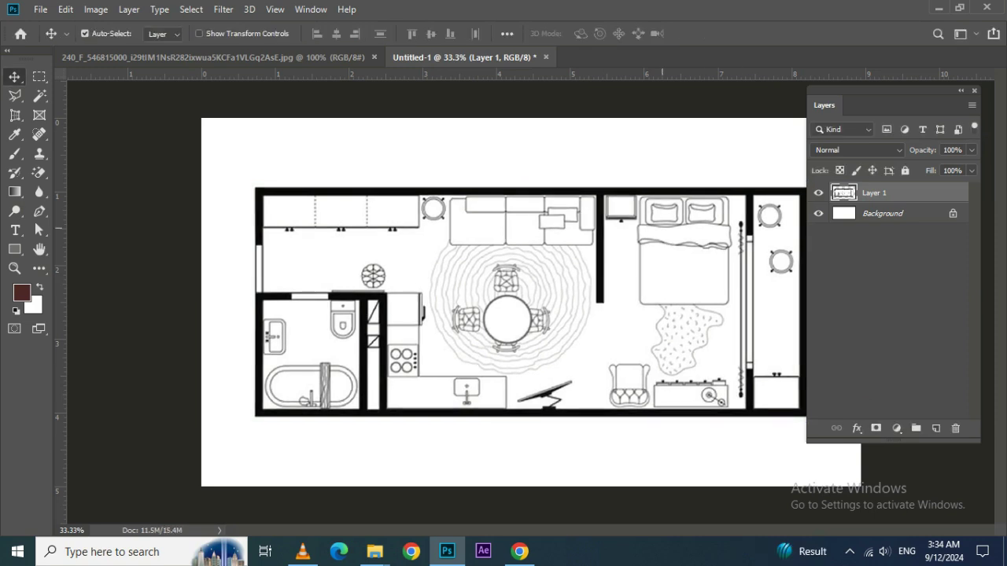
drag(888, 91, 929, 96)
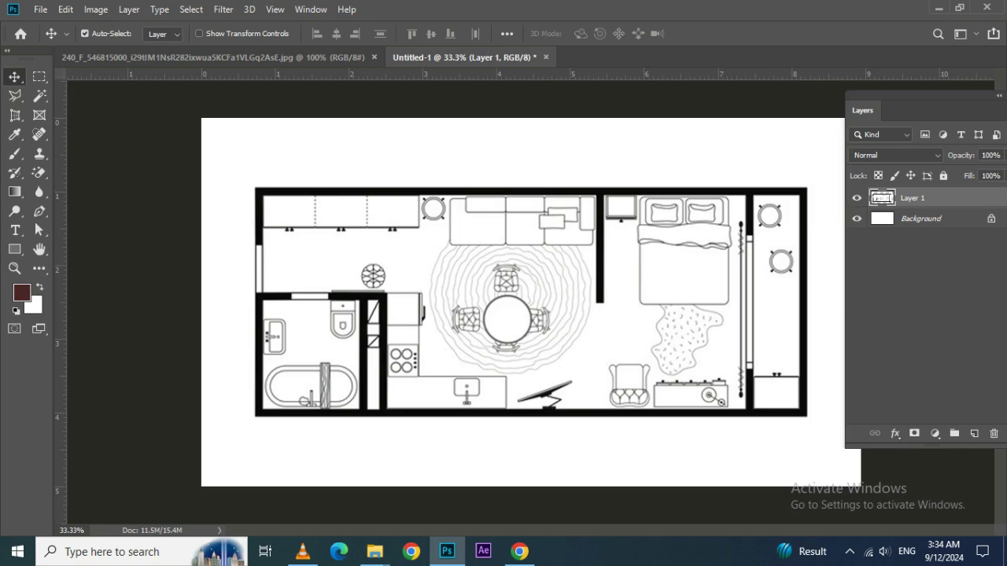
click(95, 9)
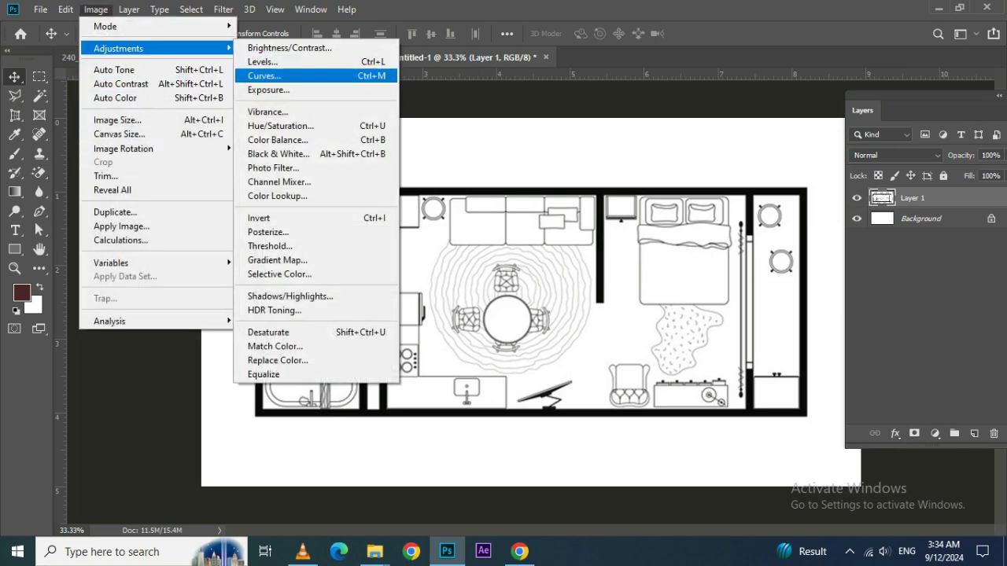
Apply Levels with the black input at 35 to darken the plan's lines
click(262, 61)
drag(182, 223, 200, 223)
key(Return)
Lock Layer 1 and place a guide on the top wall's outer edge
key(v)
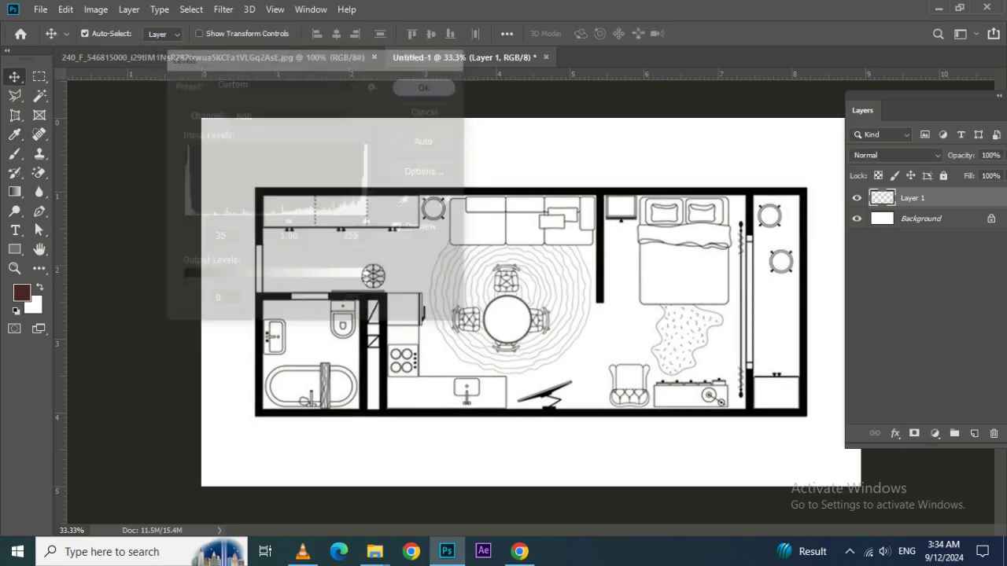
click(943, 175)
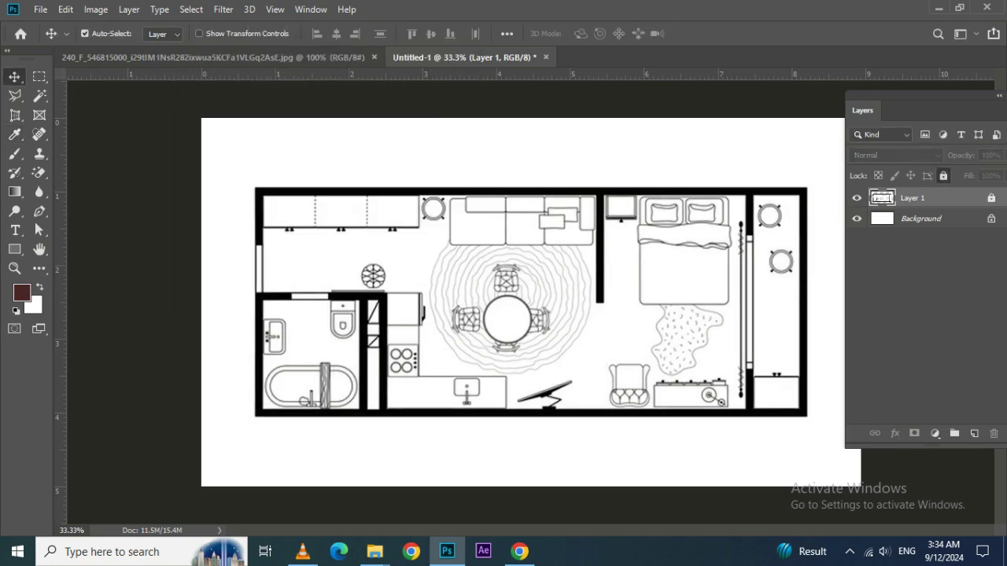
mouse_move(348, 74)
mouse_down()
mouse_move(333, 188)
mouse_move(319, 187)
mouse_up()
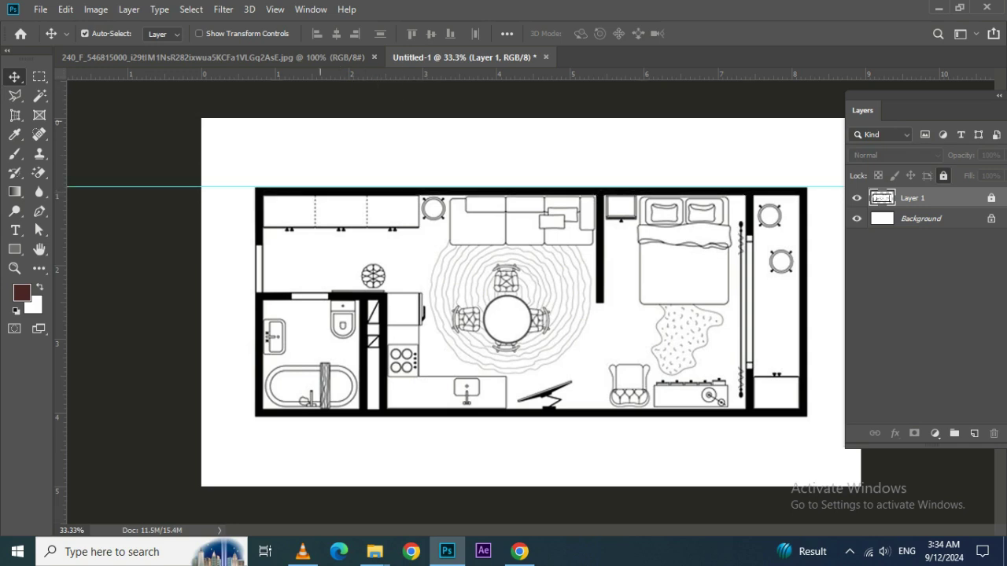
Add a guide on the top wall's inner edge, zooming in to fine-tune it
drag(367, 74, 368, 195)
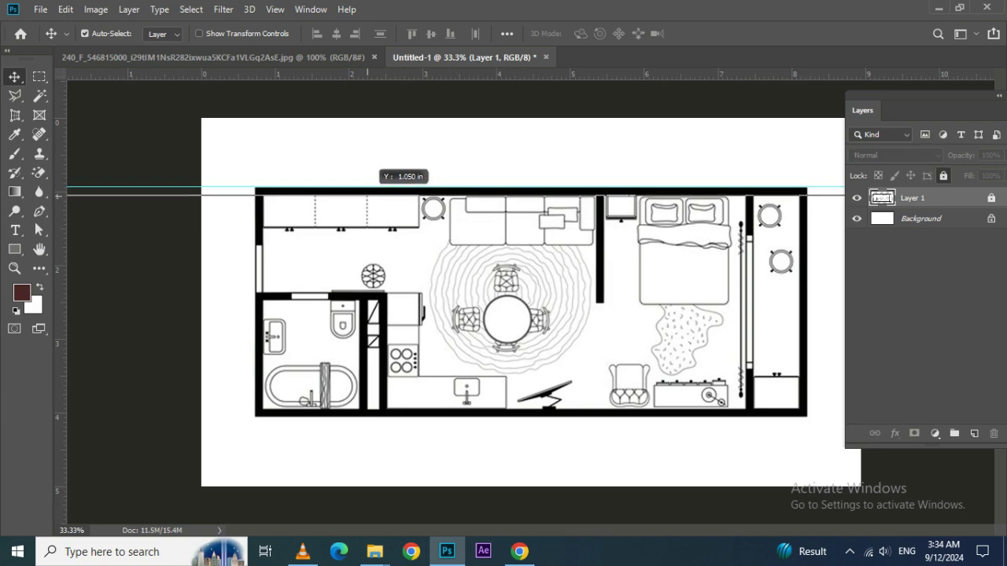
drag(368, 195, 368, 195)
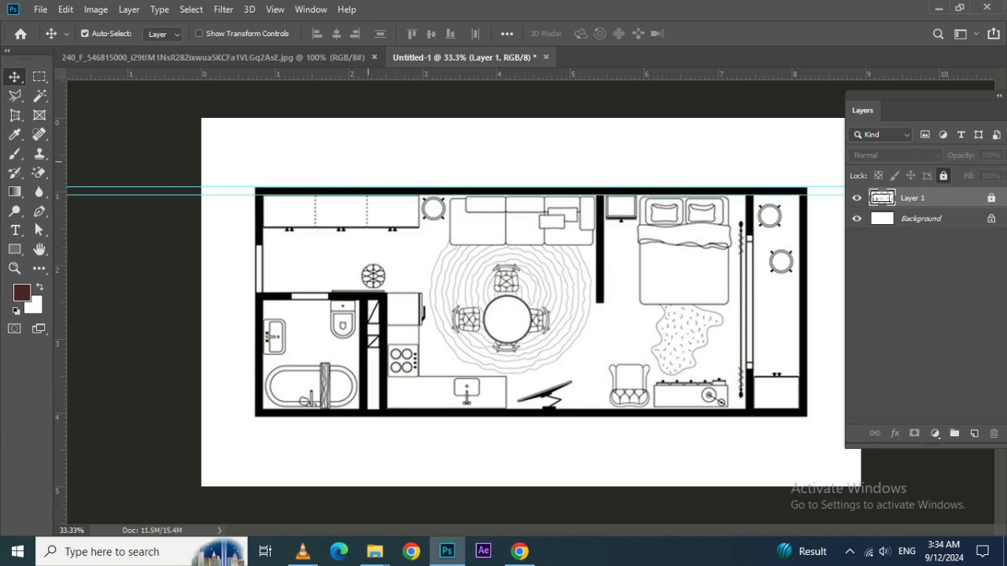
key(ctrl+plus)
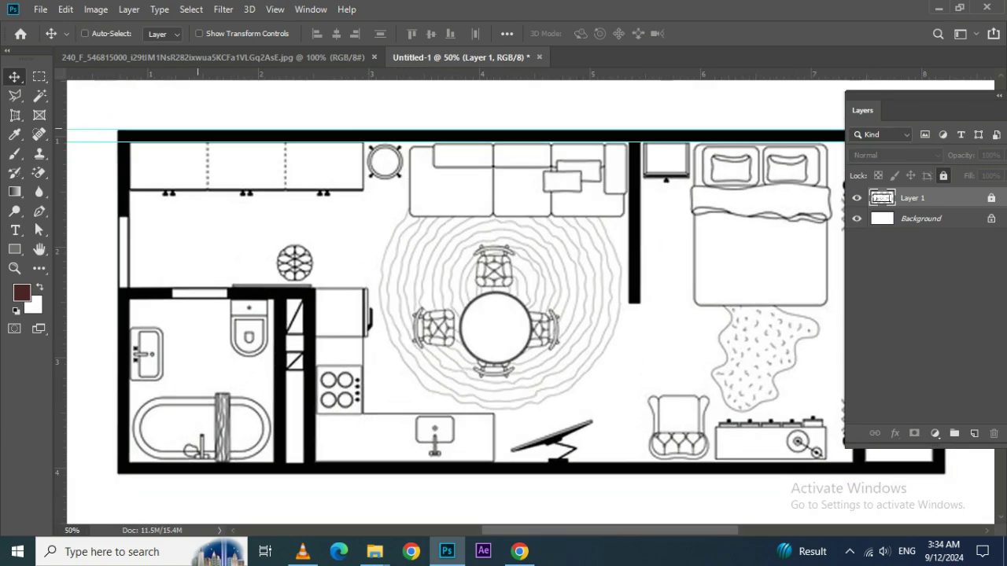
key(ctrl+plus)
key(Home)
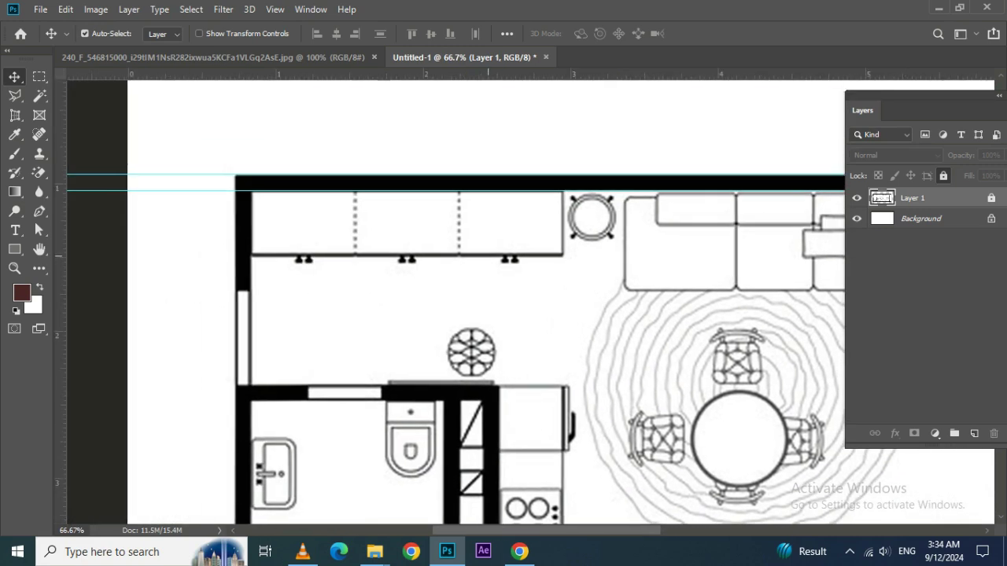
drag(180, 189, 171, 174)
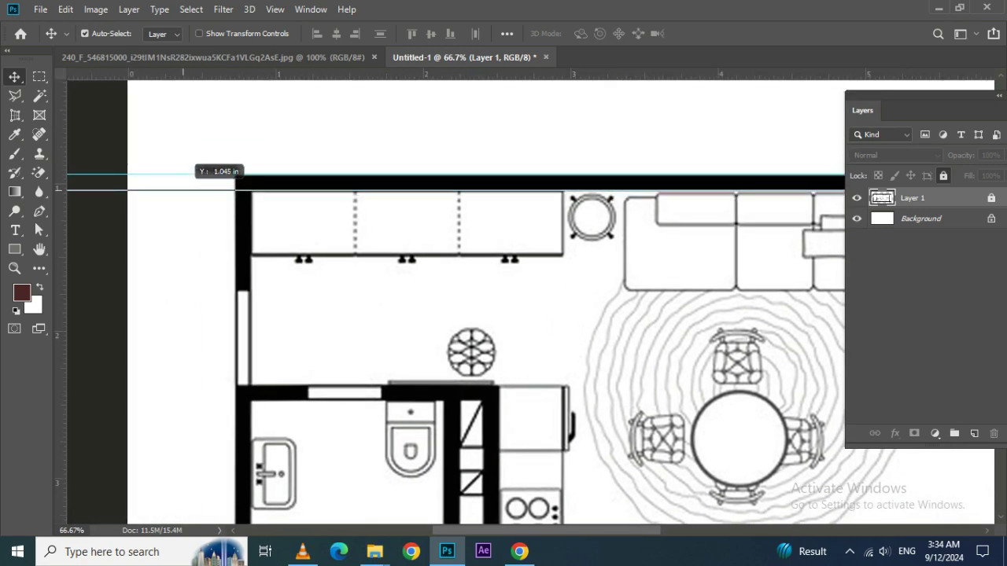
Add vertical guides on the left wall's outer and inner edges
drag(59, 252, 237, 251)
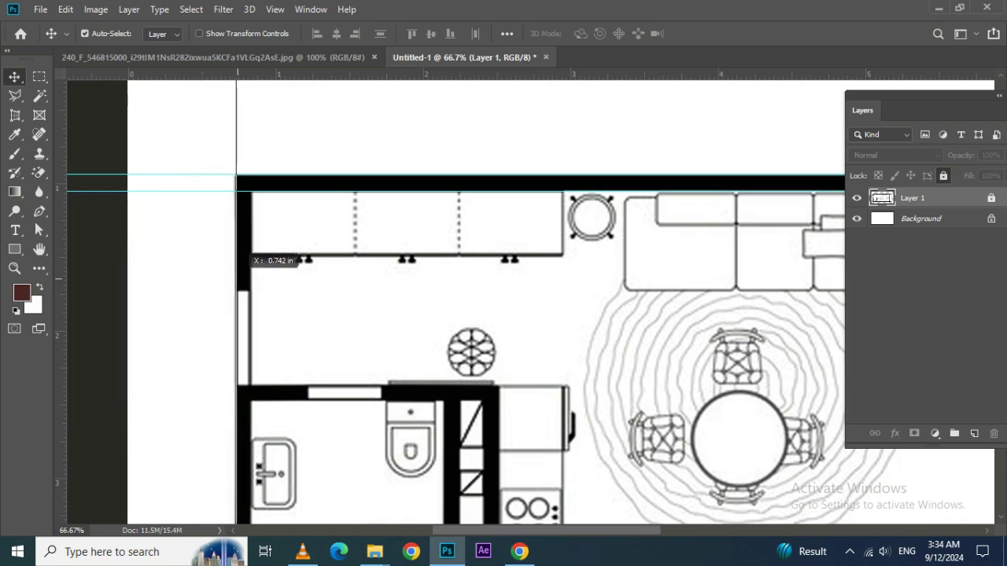
drag(237, 250, 235, 250)
drag(59, 330, 251, 330)
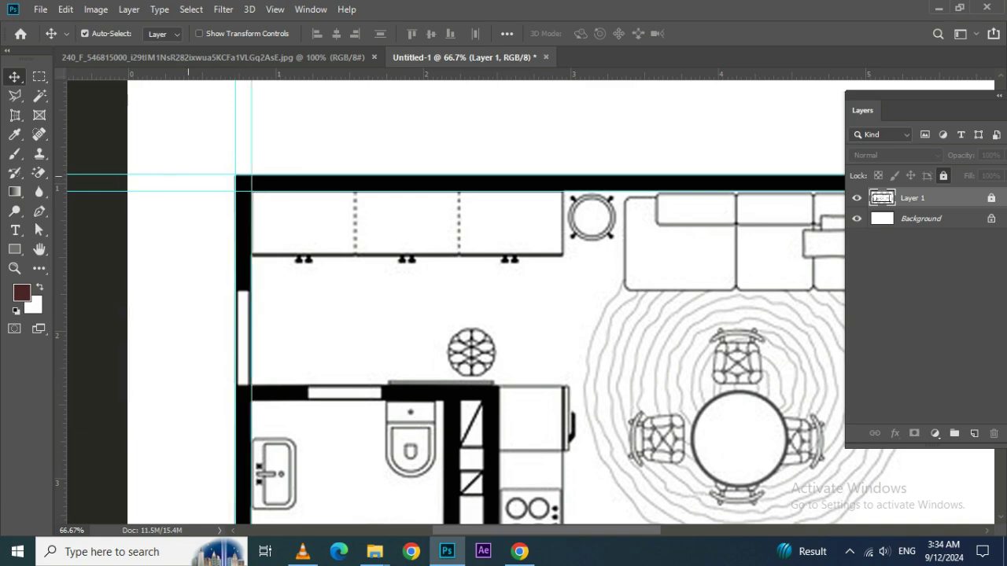
scroll(488, 307, down, 5)
scroll(488, 306, right, 1)
Add guides along the top and lower edges of the bathroom's upper wall
drag(348, 73, 348, 202)
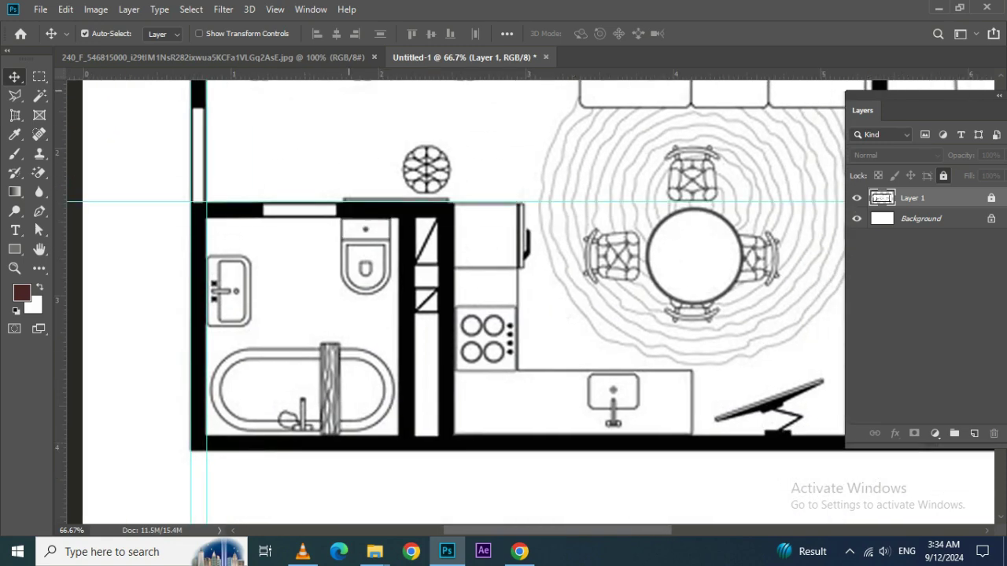
drag(343, 73, 344, 222)
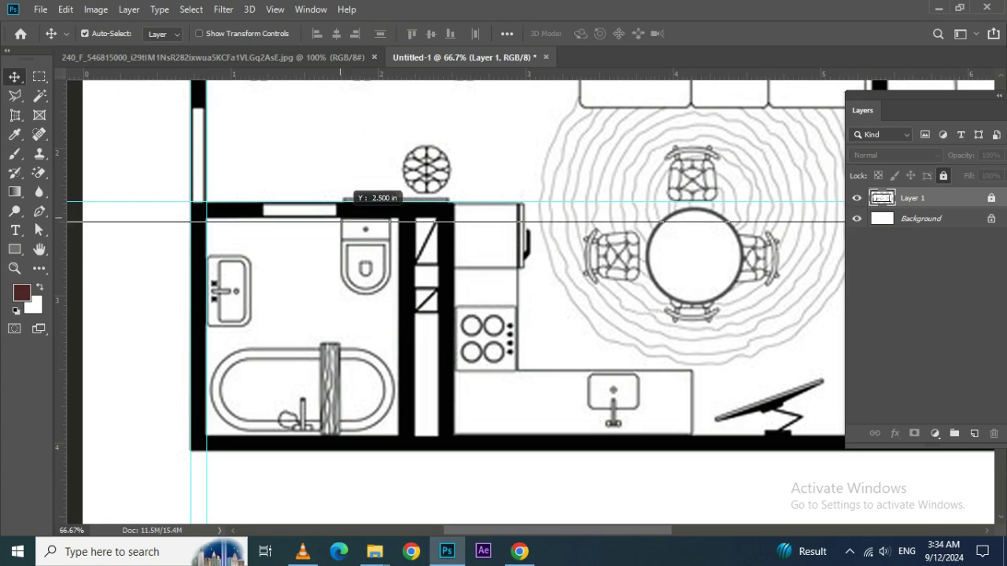
drag(346, 222, 346, 222)
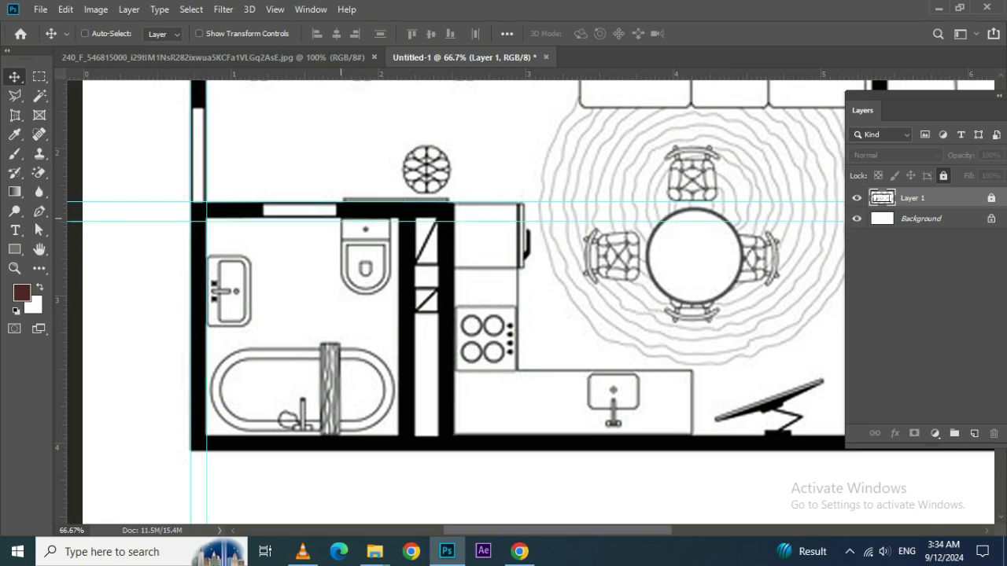
key(ctrl+plus)
key(ctrl+plus)
scroll(527, 299, up, 3)
scroll(527, 299, left, 8)
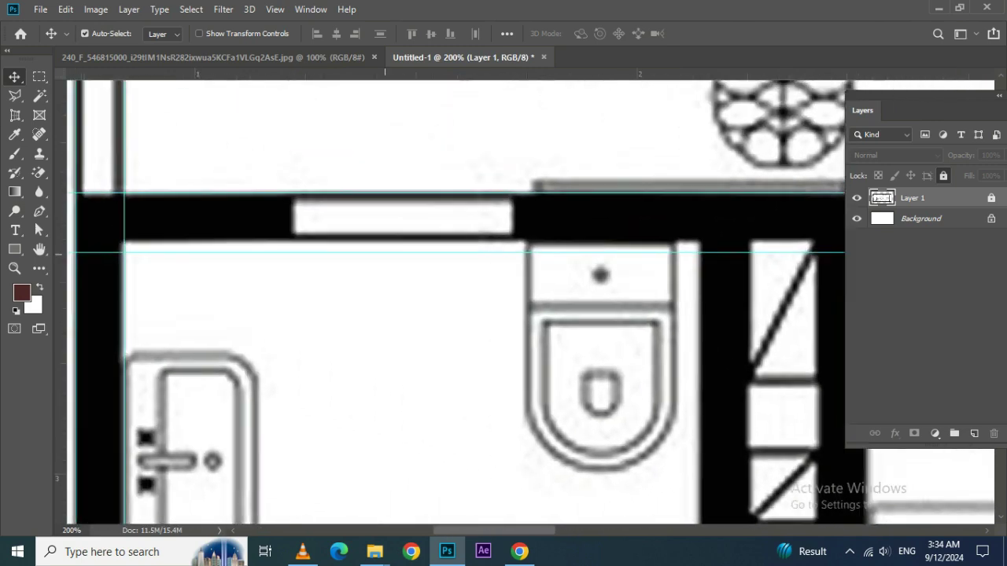
Snap the lower bathroom guide onto the wall's bottom edge
drag(370, 280, 370, 273)
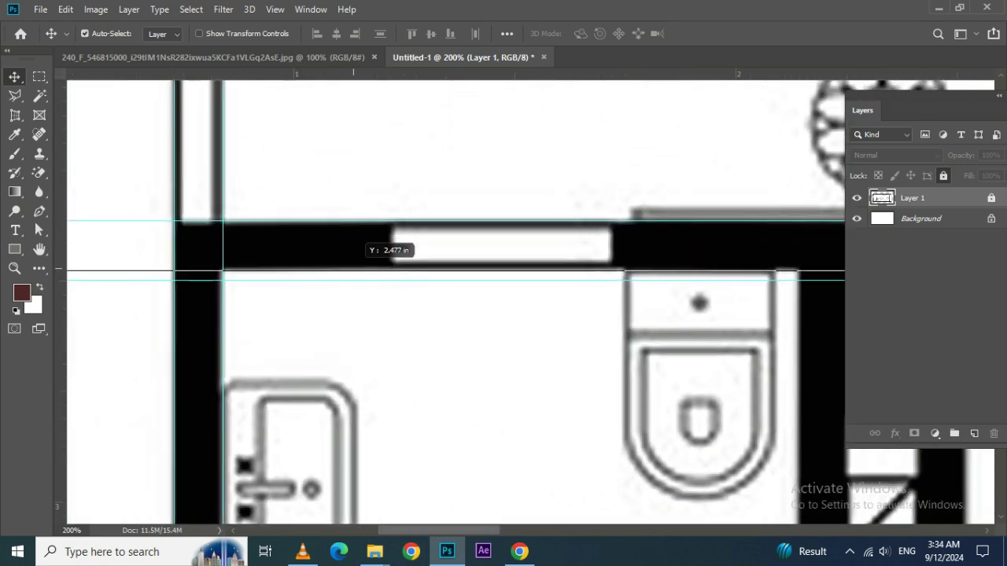
drag(334, 272, 337, 270)
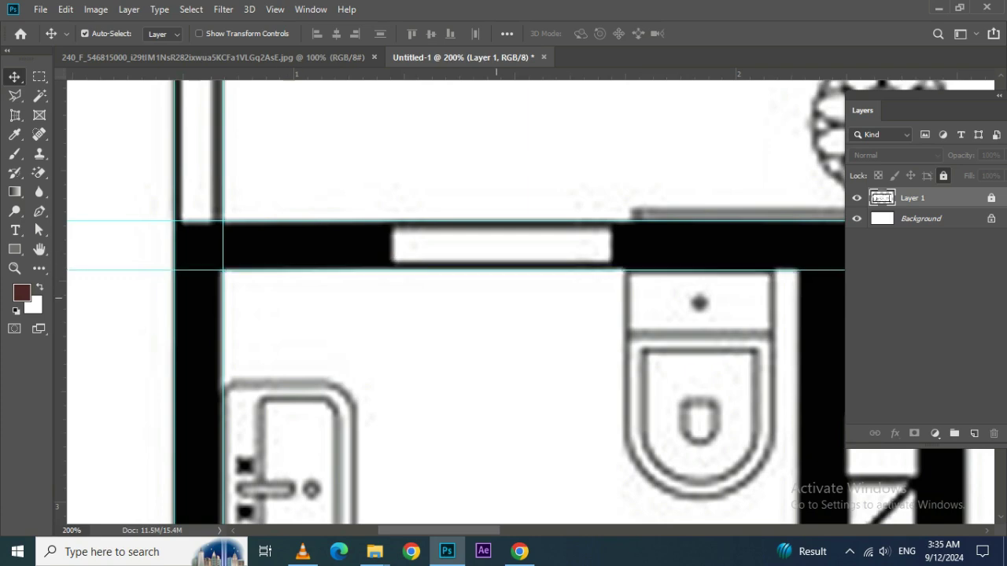
scroll(527, 299, down, 2)
scroll(527, 299, right, 4)
scroll(527, 299, right, 3)
scroll(527, 299, right, 1)
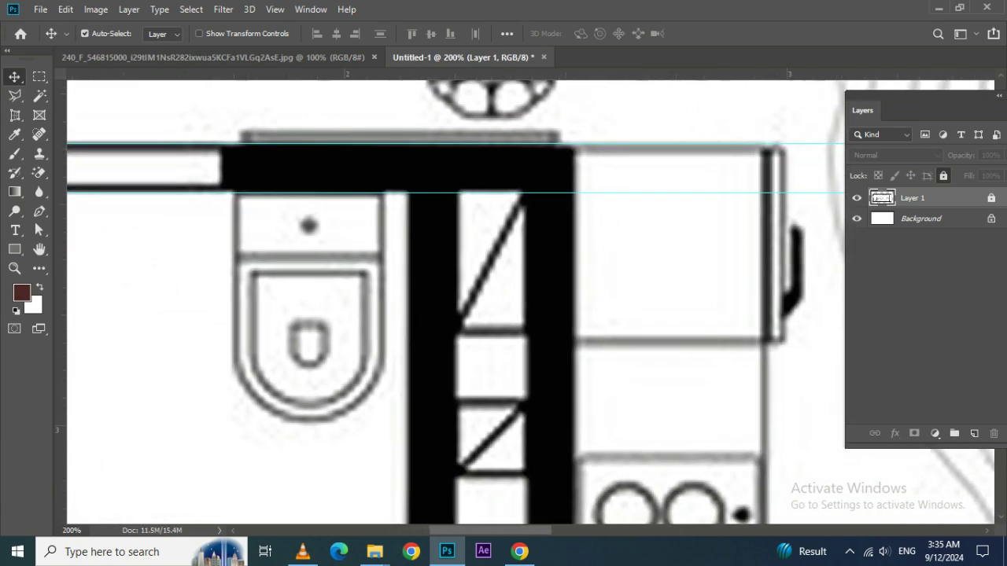
Add vertical guides on both edges of the bathroom partition wall
mouse_move(61, 299)
mouse_down()
mouse_move(417, 300)
mouse_move(408, 304)
mouse_up()
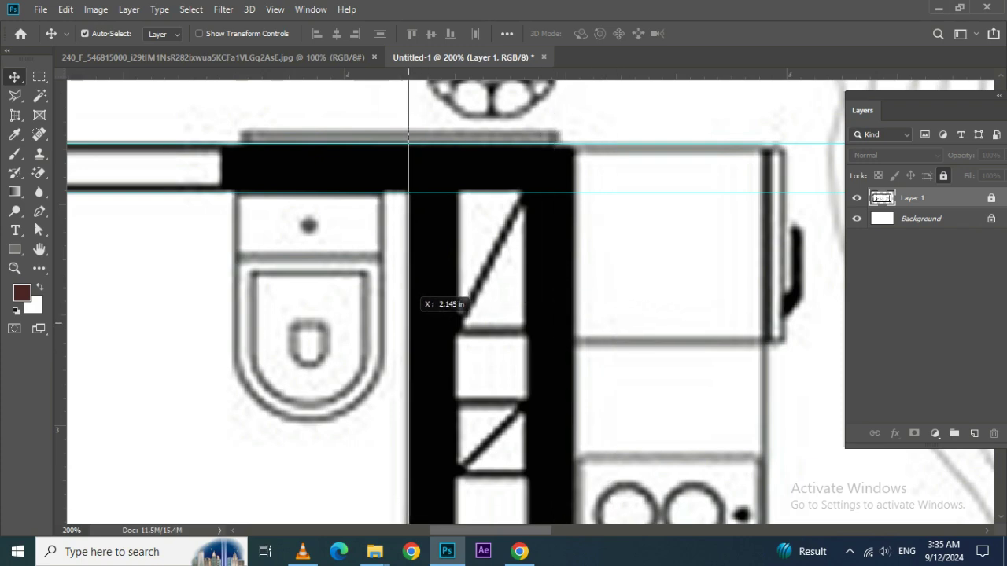
drag(408, 304, 529, 303)
drag(60, 337, 573, 334)
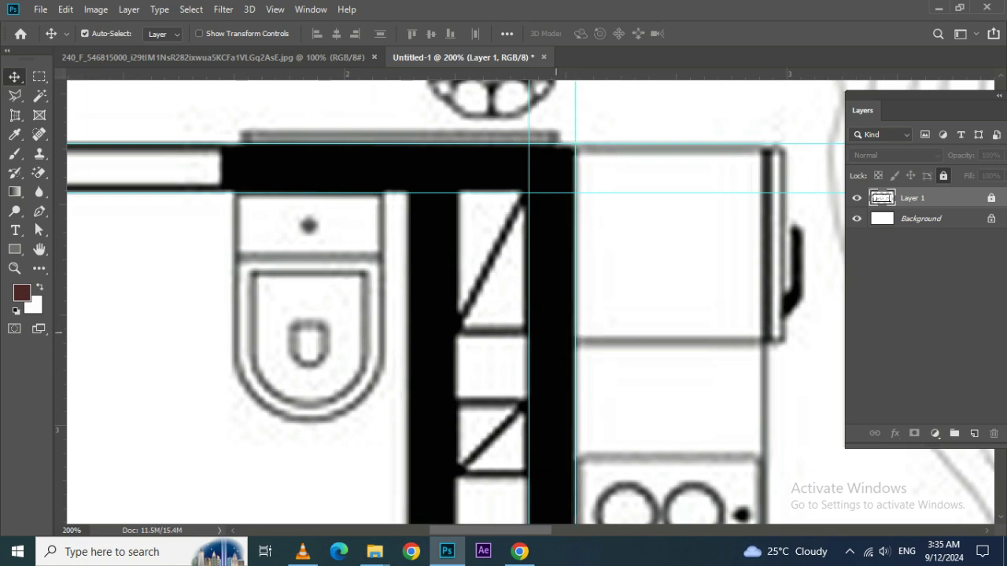
scroll(572, 335, up, 5)
scroll(456, 303, up, 1)
scroll(456, 303, down, 3)
scroll(457, 303, down, 3)
scroll(457, 303, down, 3)
scroll(551, 409, down, 1)
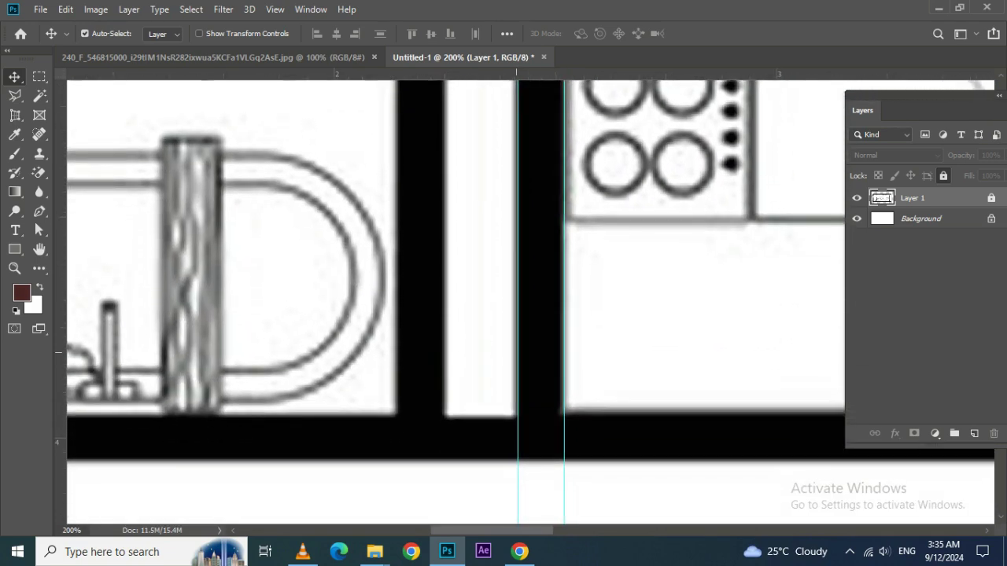
Add guides on the top and lower edges of the bottom outer wall
drag(418, 75, 449, 415)
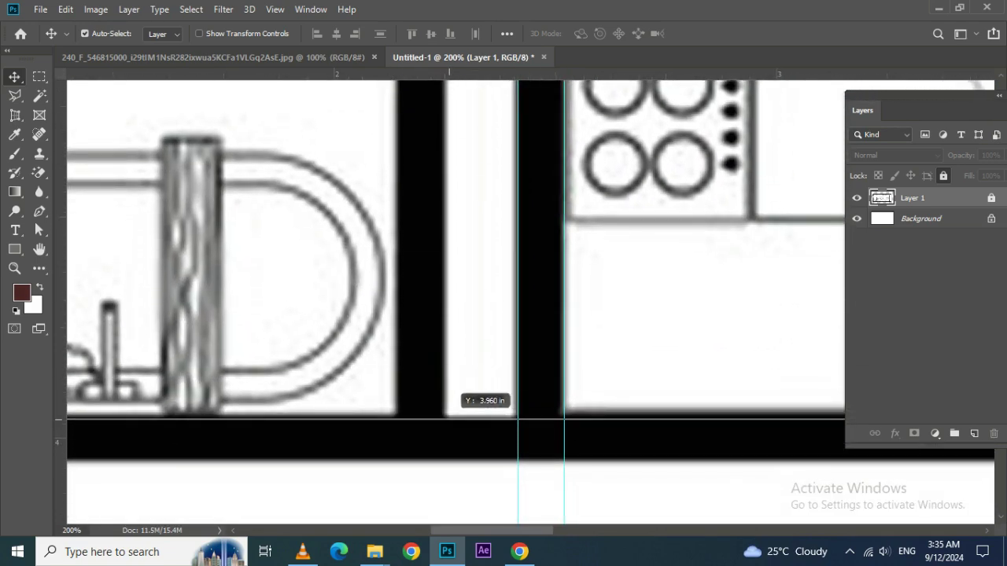
drag(449, 415, 449, 416)
drag(449, 75, 449, 459)
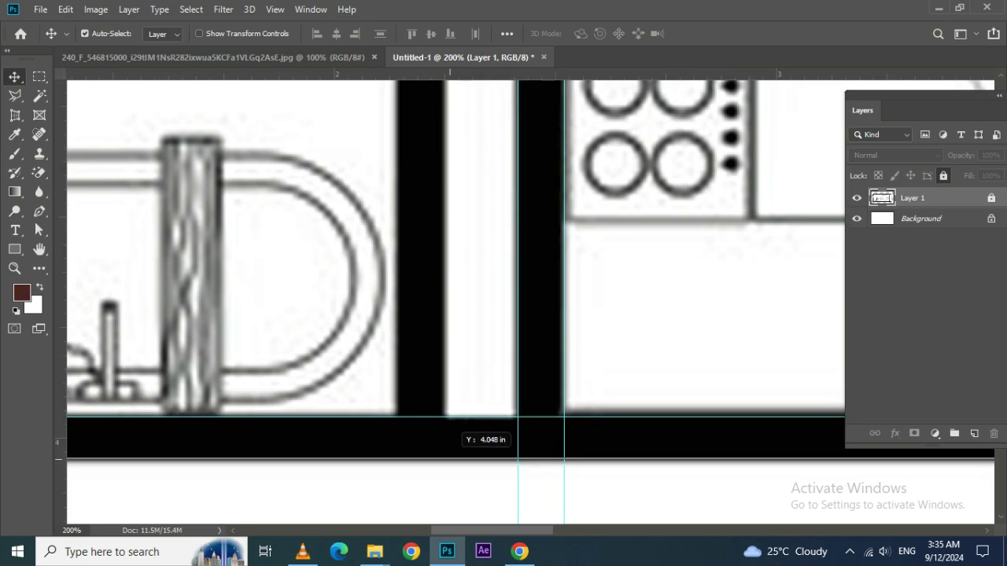
drag(449, 459, 449, 459)
Add vertical guides on both edges of the thin kitchen wall
scroll(456, 299, right, 3)
scroll(456, 299, right, 5)
scroll(456, 299, down, 1)
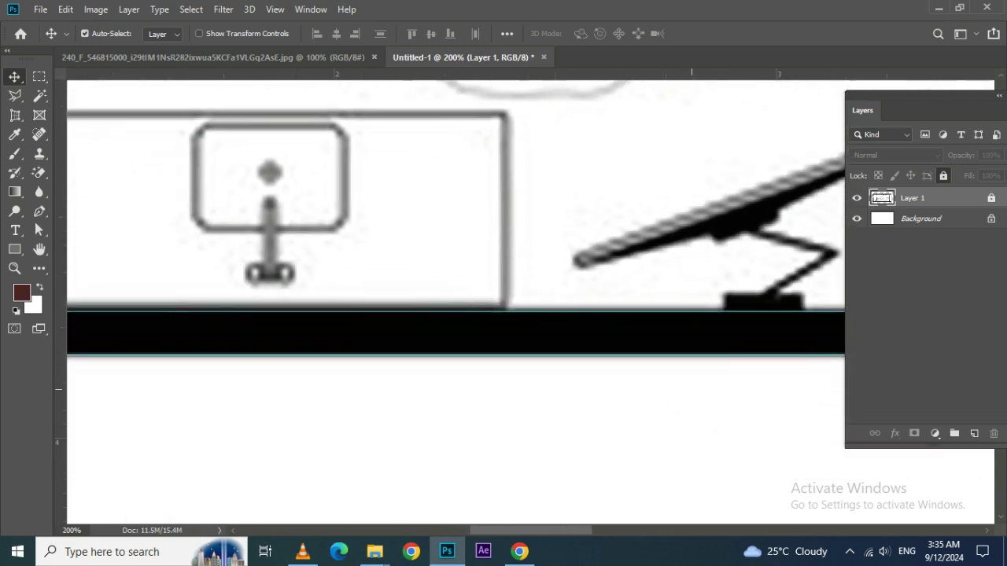
scroll(456, 299, up, 2)
scroll(457, 299, right, 5)
scroll(456, 298, right, 4)
scroll(456, 299, right, 3)
scroll(456, 299, right, 3)
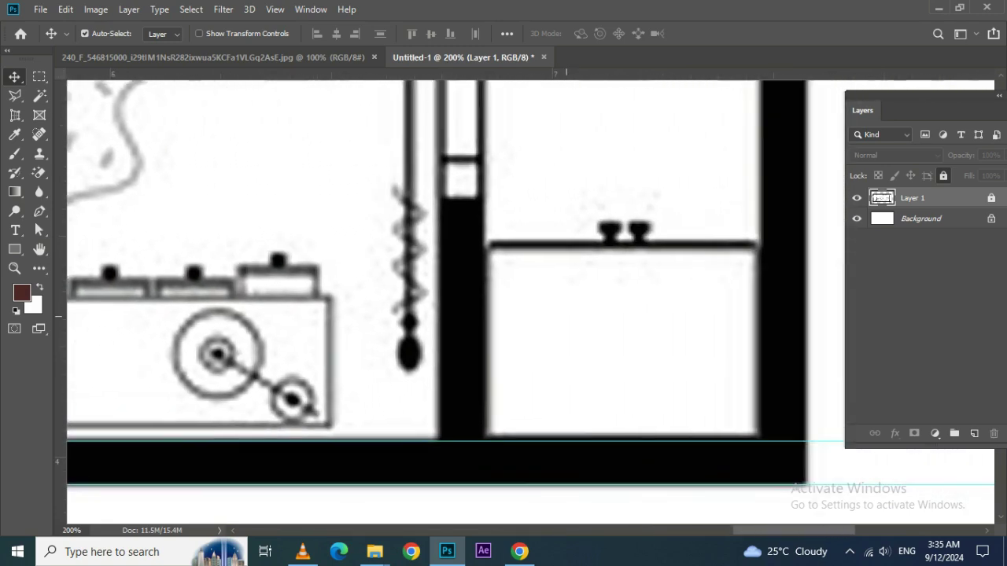
scroll(456, 299, right, 1)
drag(58, 330, 447, 317)
drag(58, 323, 399, 323)
Add guides on the window's top edge and both edges of the outer right wall
mouse_move(459, 73)
mouse_down()
mouse_move(491, 158)
mouse_move(477, 199)
mouse_move(488, 152)
mouse_move(507, 150)
mouse_up()
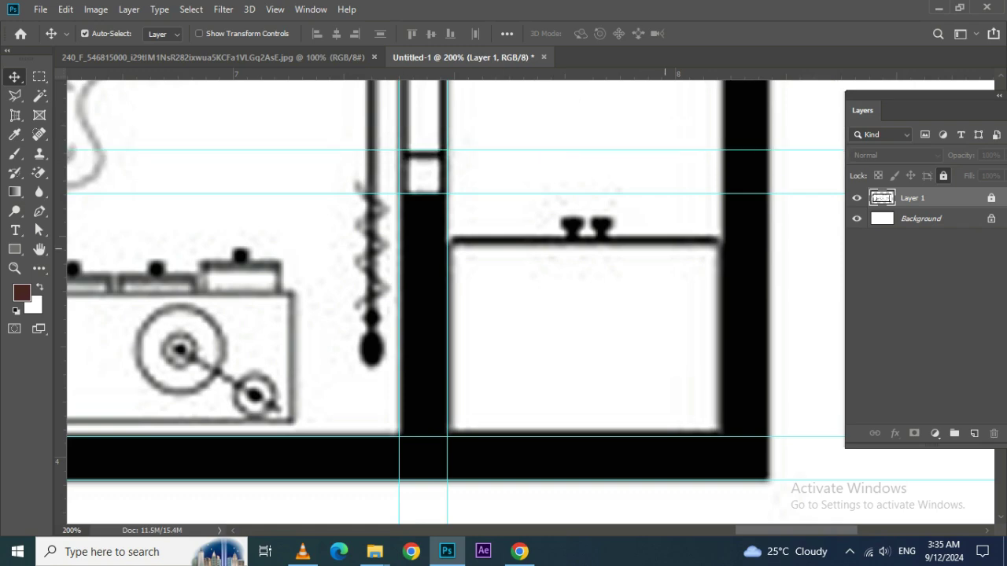
drag(324, 183, 34, 219)
drag(60, 406, 478, 406)
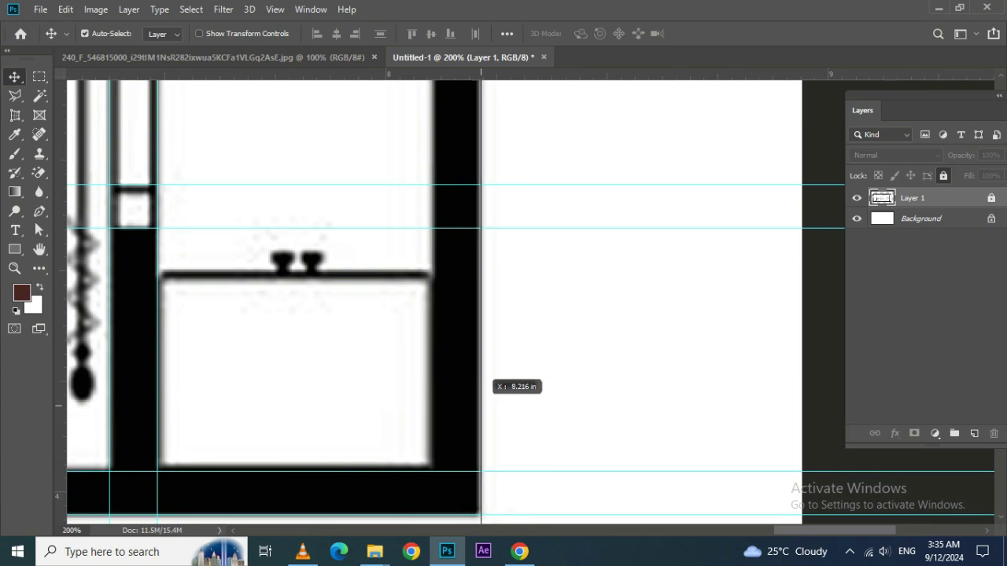
drag(478, 406, 430, 405)
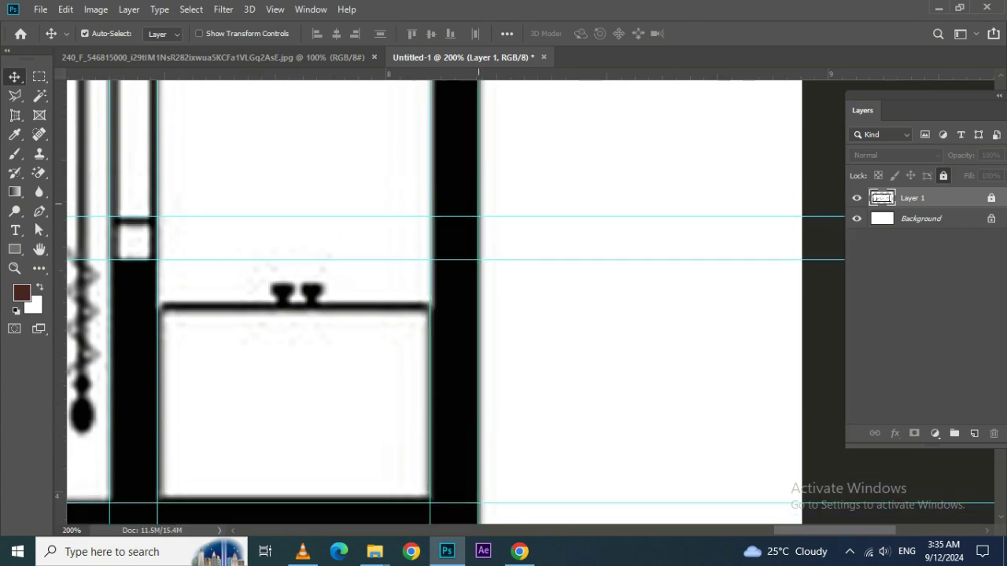
drag(430, 235, 518, 441)
Add guides on the left and right edges of the bedroom wall
scroll(455, 304, up, 3)
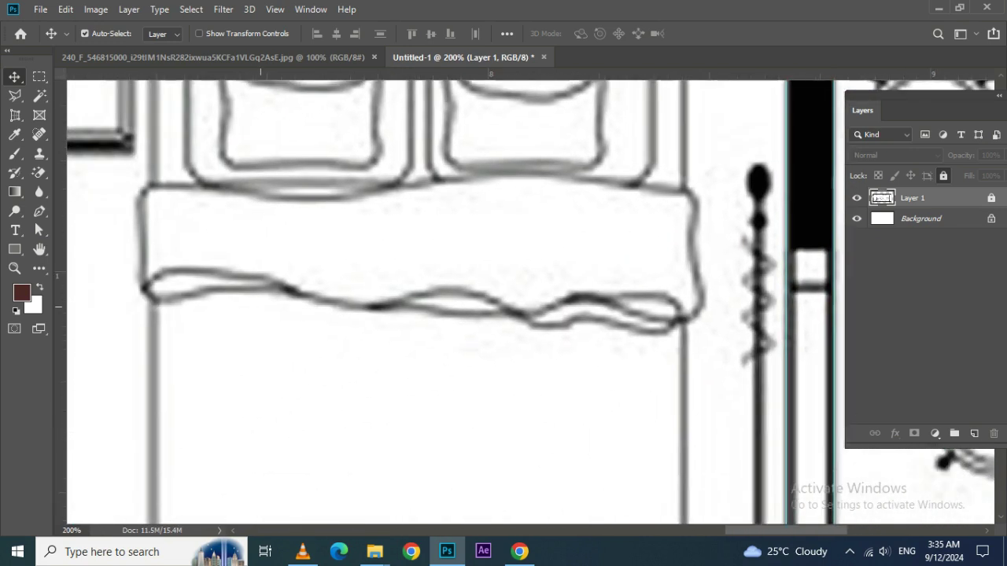
drag(399, 275, 476, 471)
scroll(348, 315, down, 4)
scroll(349, 314, left, 2)
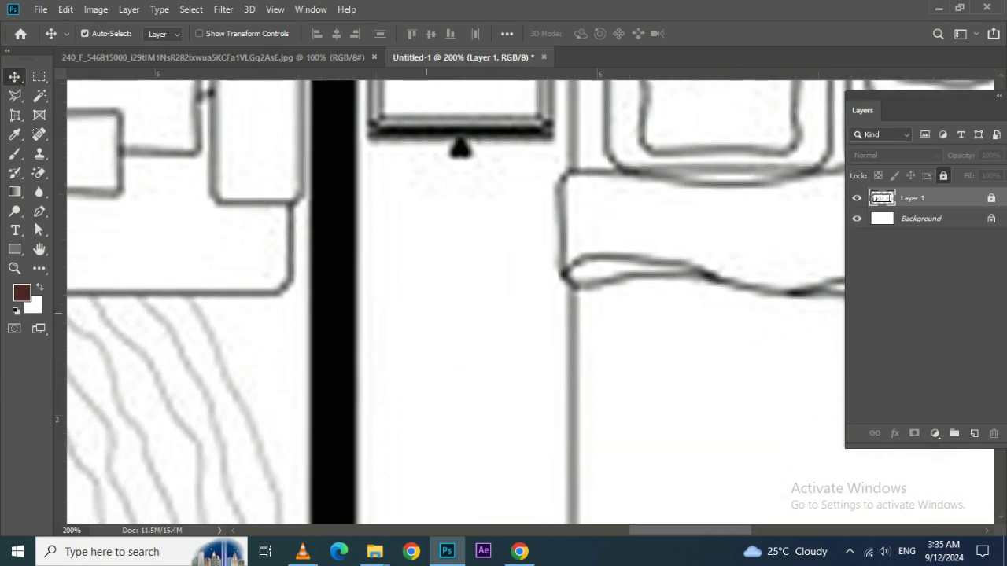
drag(57, 310, 310, 307)
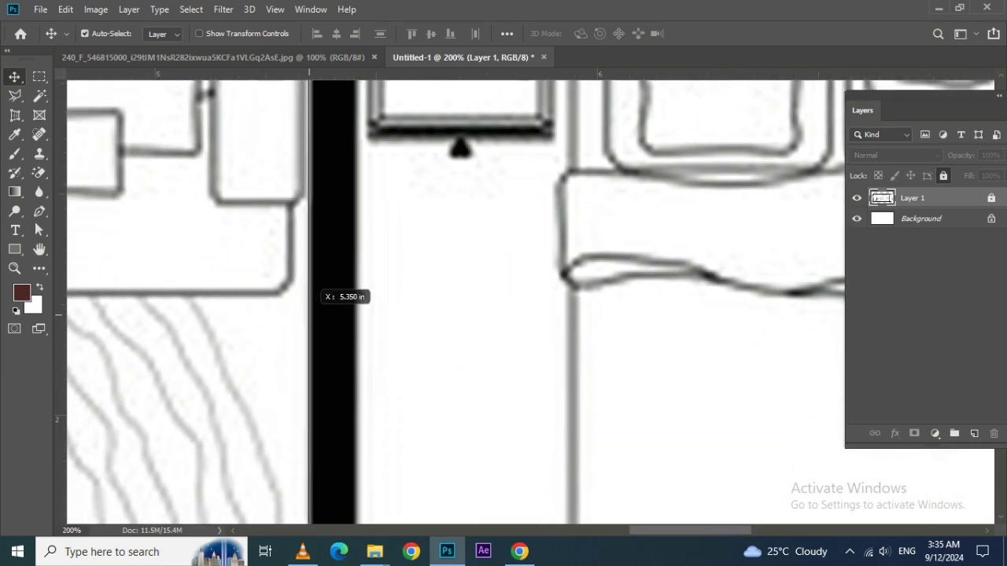
drag(56, 307, 355, 303)
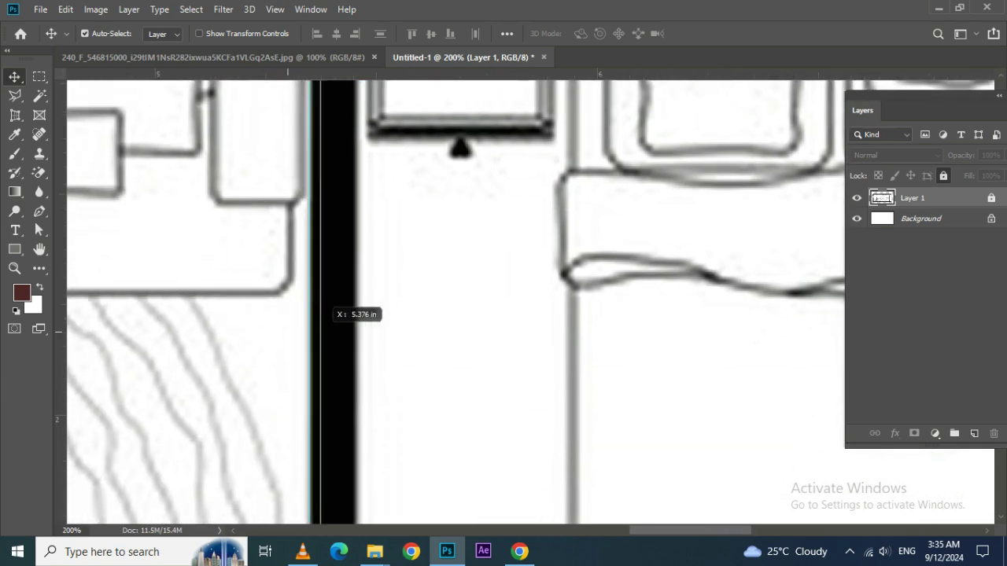
Mark the short wall's lower end with a guide, then zoom out to the full plan
scroll(370, 305, down, 5)
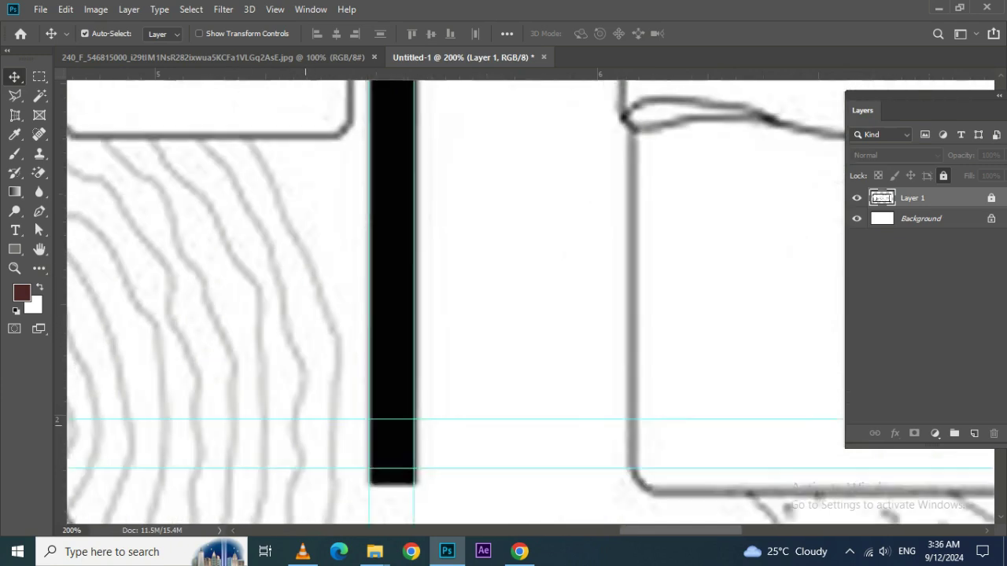
scroll(386, 307, left, 3)
scroll(399, 307, up, 1)
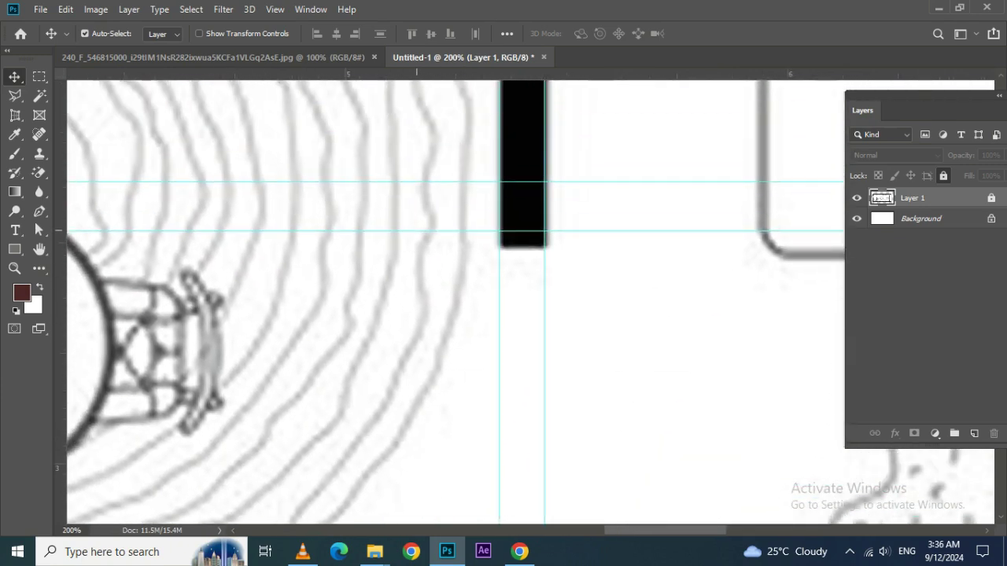
drag(417, 76, 417, 249)
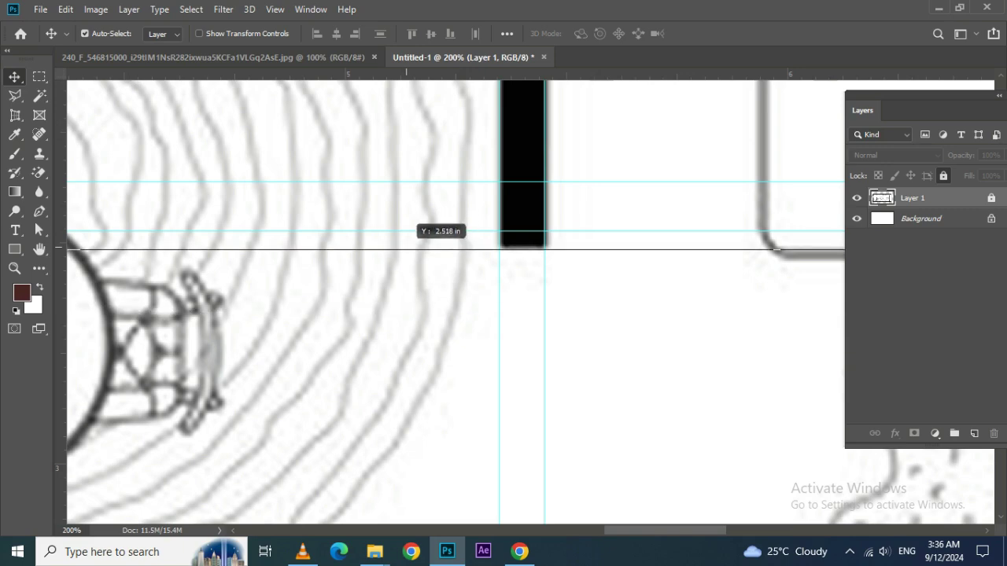
scroll(456, 303, left, 5)
scroll(456, 303, up, 5)
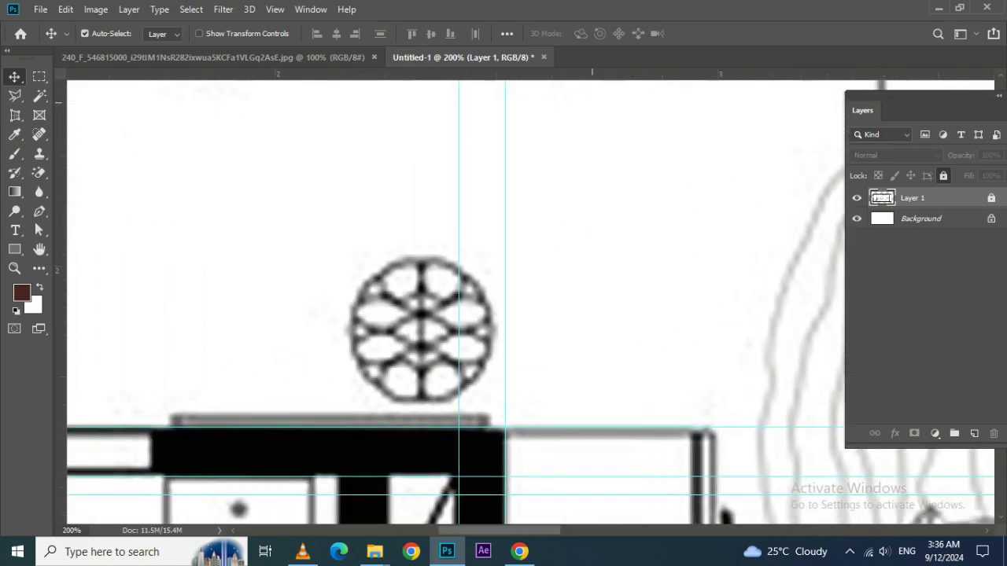
key(ctrl+minus)
key(ctrl+minus)
key(ctrl+minus)
key(ctrl+minus)
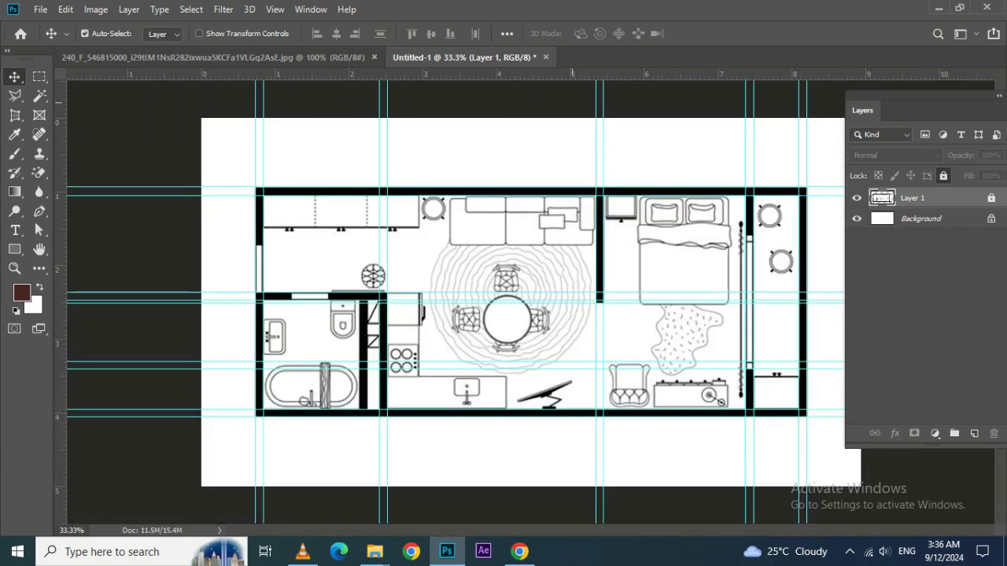
Save As index.psd in Desktop > Interior Floor Plan, accepting the Photoshop Format Options
key(alt+f)
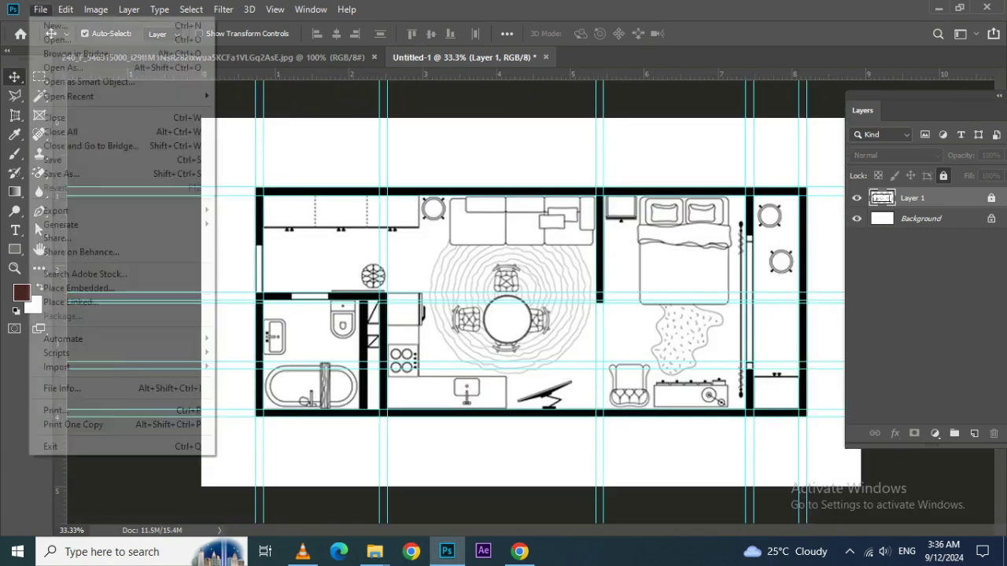
click(39, 173)
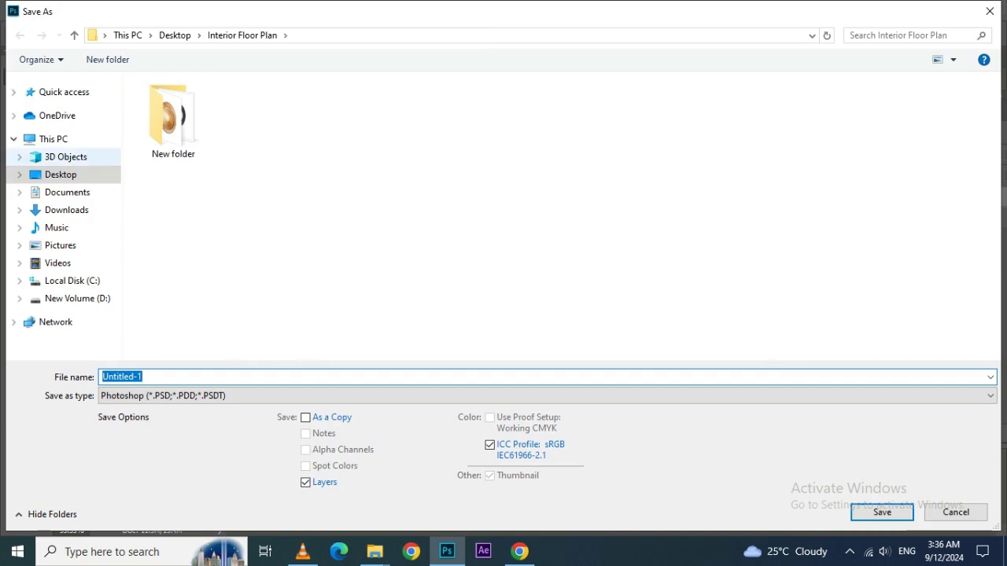
click(60, 174)
key(Return)
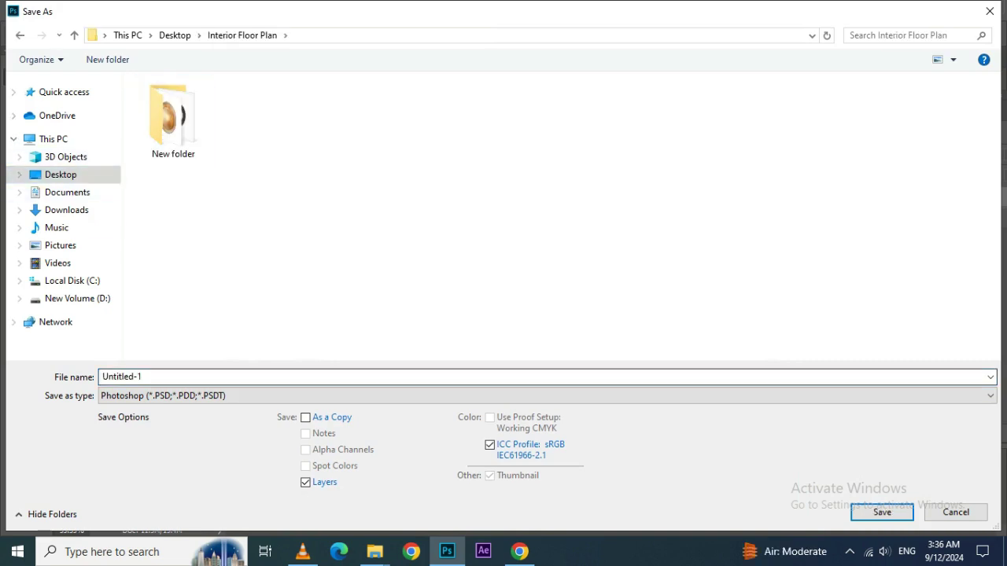
text(I)
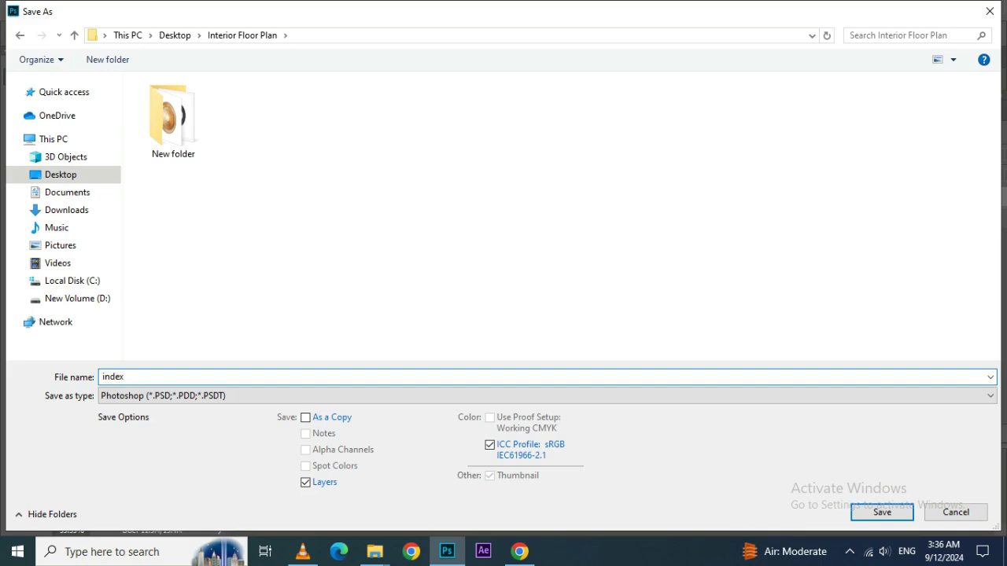
key(Return)
key(Return)
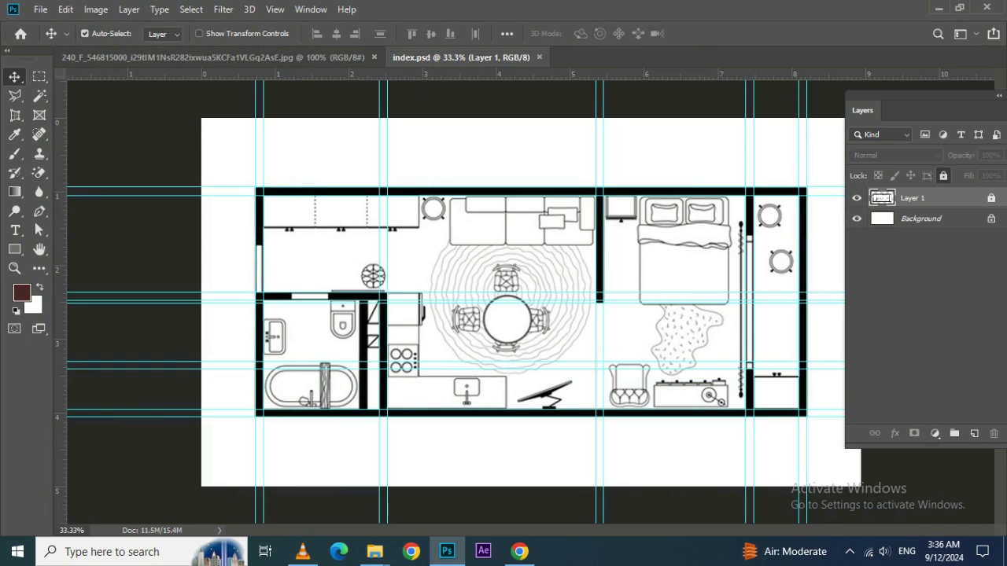
key(m)
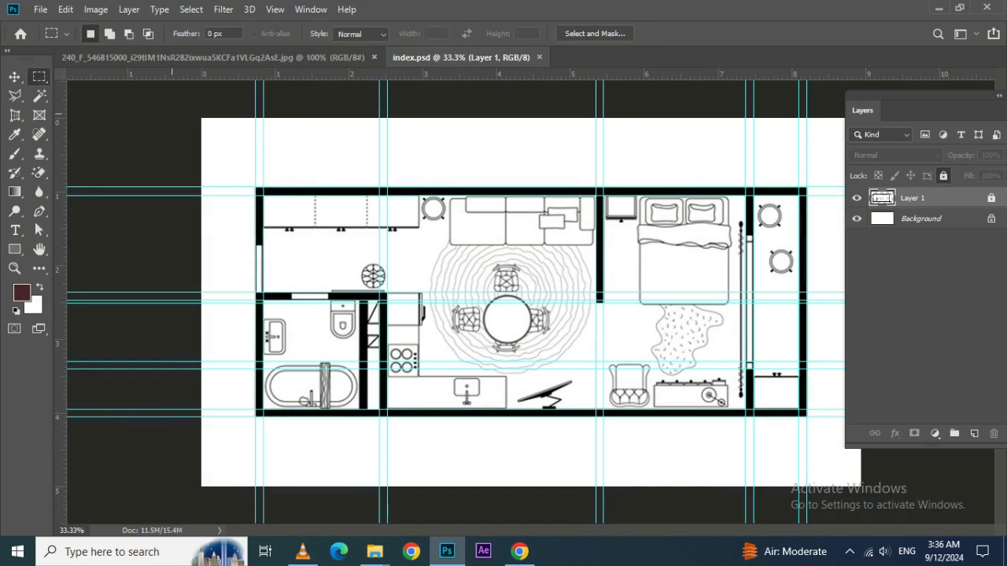
Practise rectangular marquee selections on a blank canvas, adding with Shift, then deselect
key(alt+f)
key(Return)
key(Return)
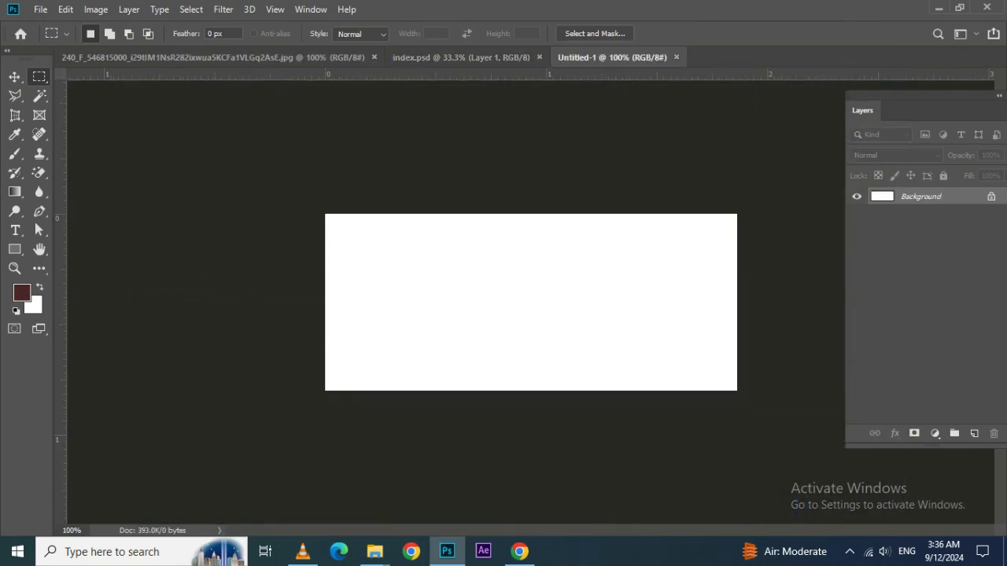
drag(342, 254, 448, 304)
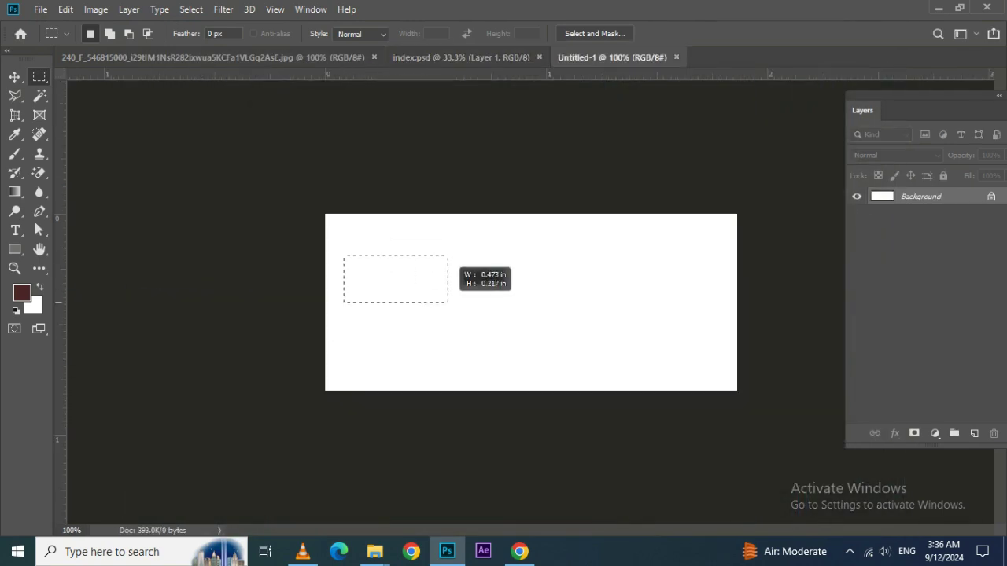
click(636, 284)
drag(395, 268, 504, 299)
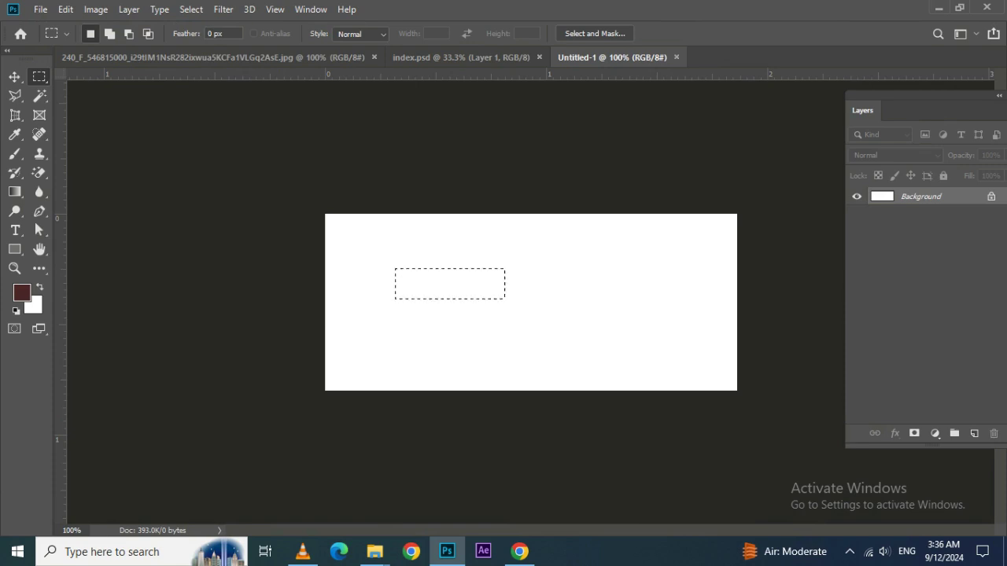
drag(547, 269, 630, 297)
key(ctrl+d)
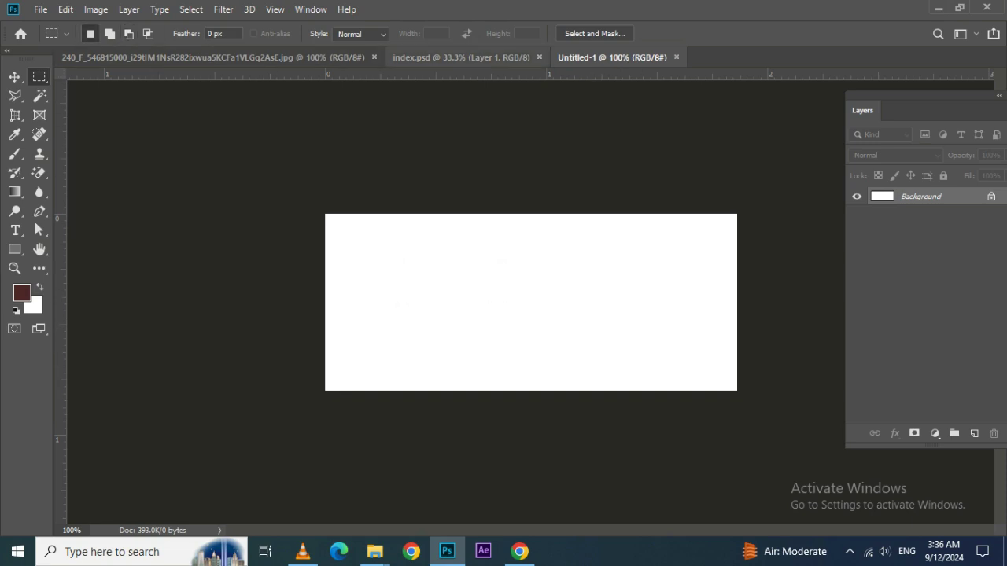
Close Untitled-1 without saving and close the downloaded 240_F plan JPG
key(ctrl+w)
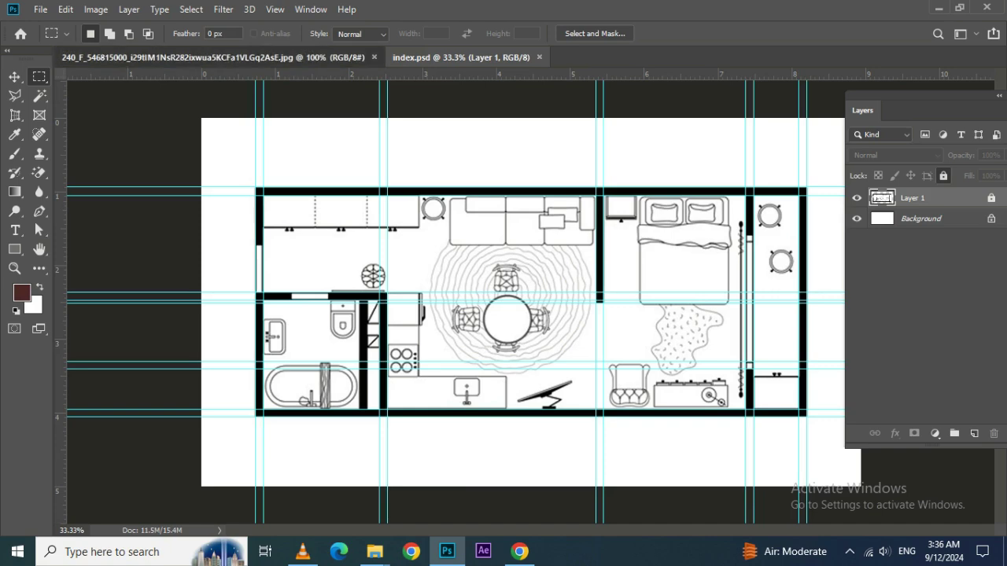
key(ctrl+Tab)
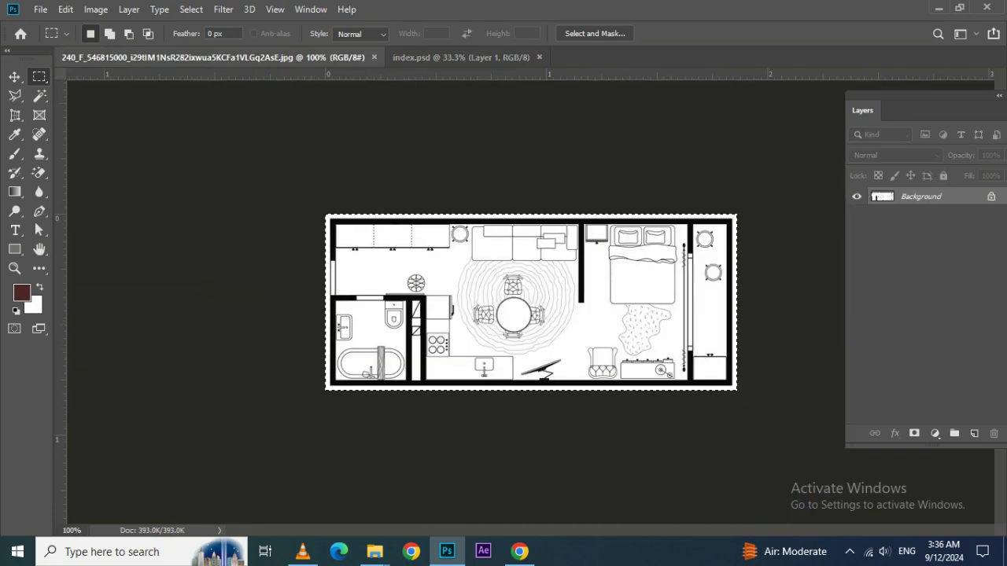
click(375, 57)
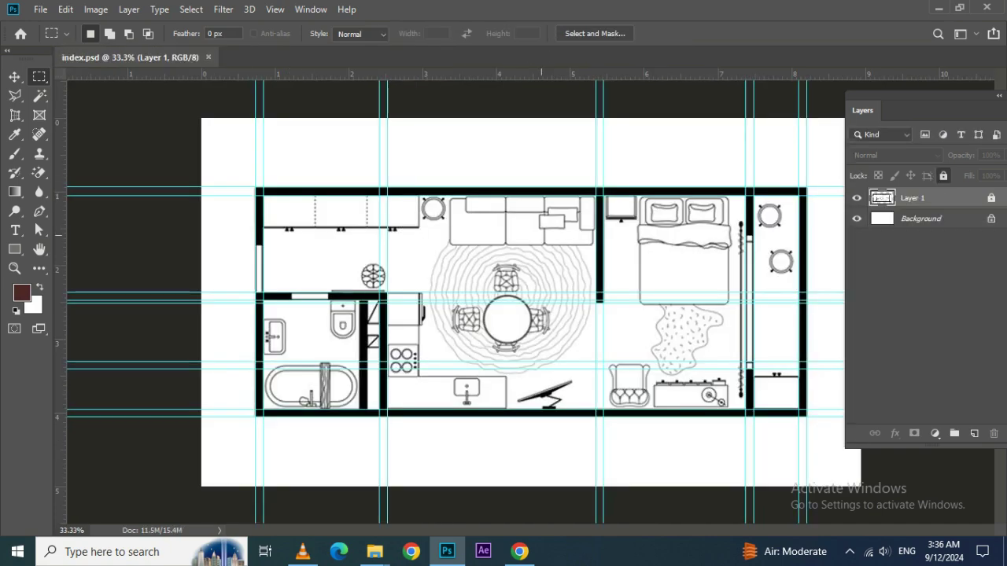
Zoom to 100% and marquee-select the left outer wall
key(ctrl+plus)
key(ctrl+plus)
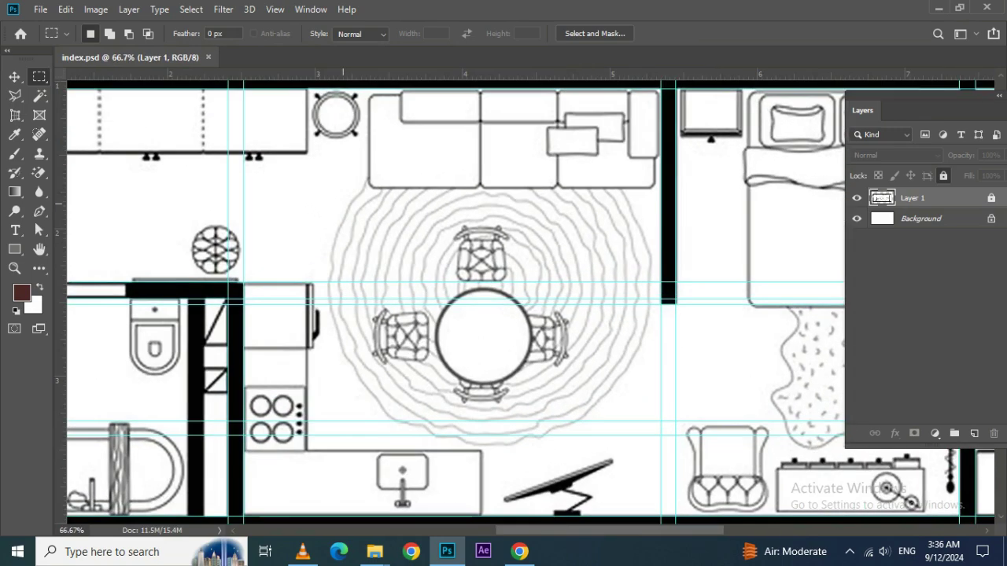
key(ctrl+plus)
drag(197, 158, 799, 335)
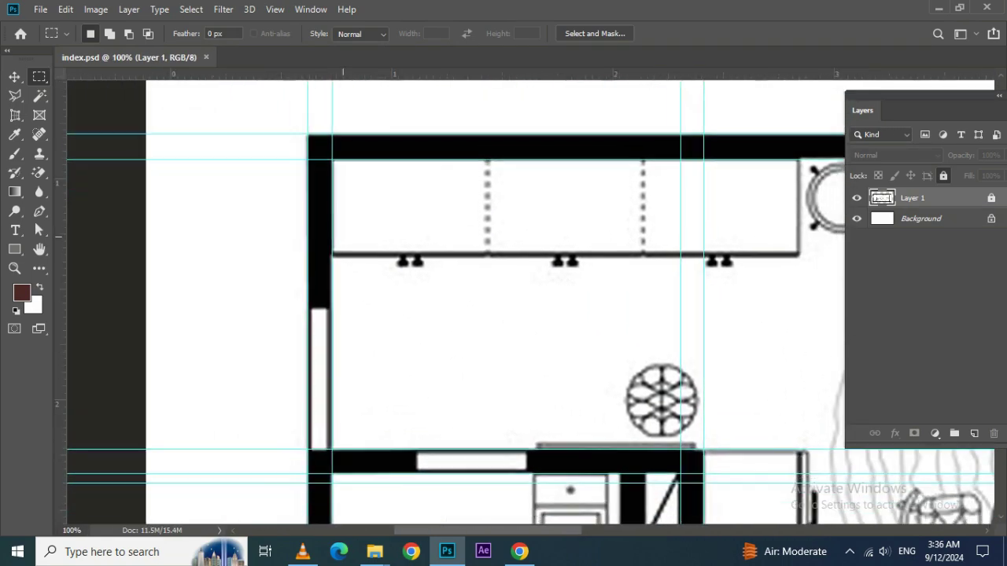
drag(308, 135, 332, 501)
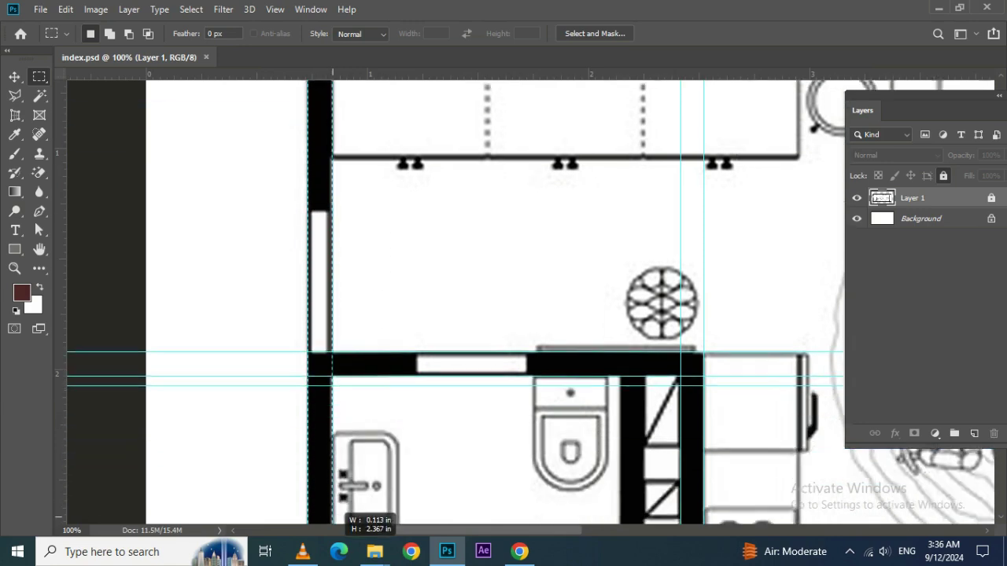
mouse_move(332, 500)
mouse_down()
mouse_move(342, 414)
mouse_move(332, 414)
mouse_up()
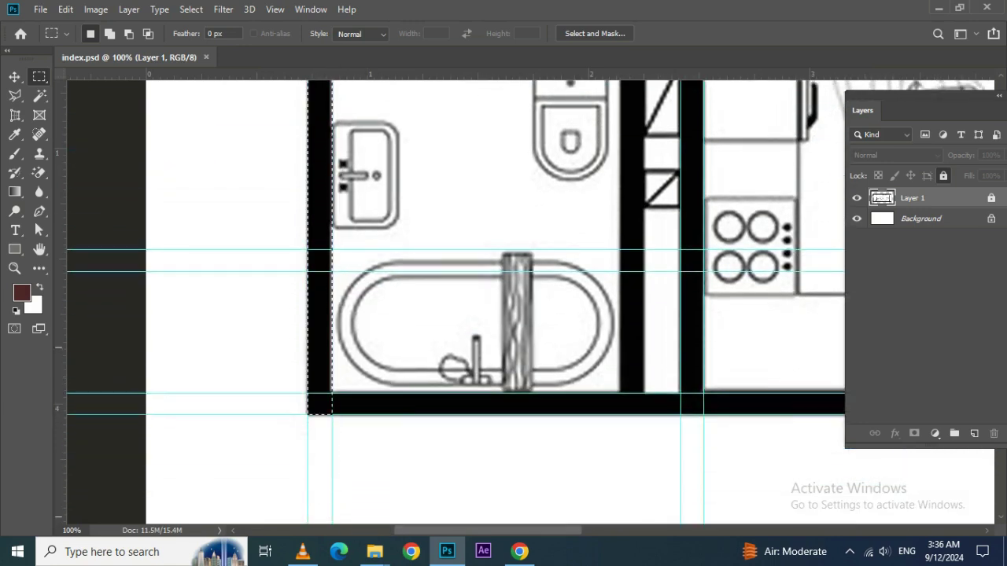
Shift-add the bathroom's bottom wall, partition wall and a short wall section
key(shift)
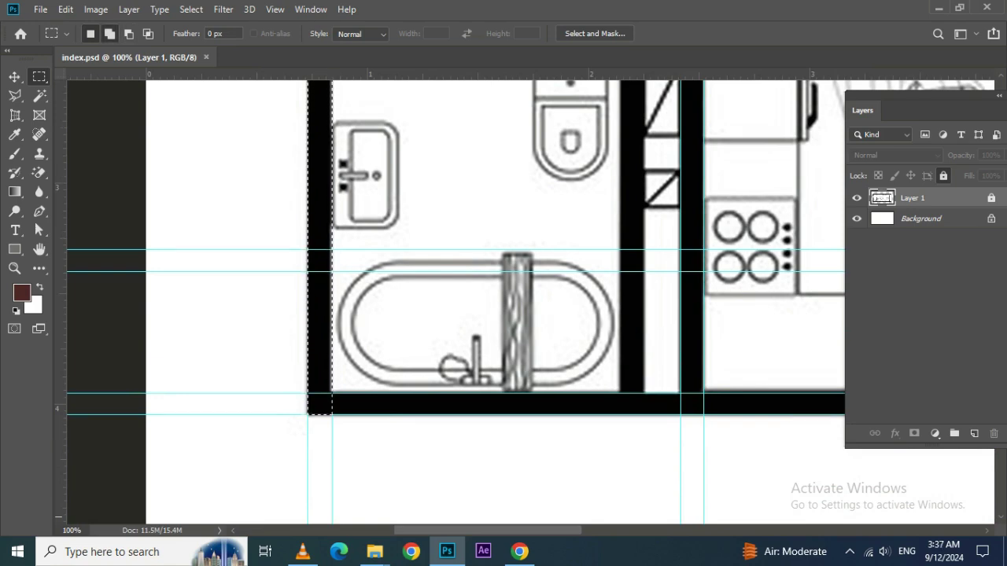
drag(323, 415, 919, 454)
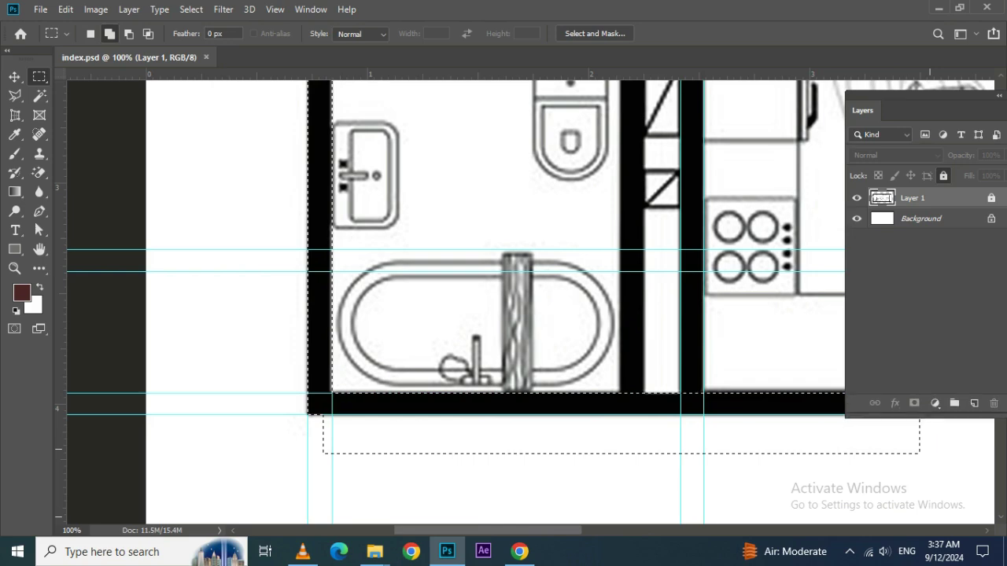
key(ctrl+z)
key(ctrl+z)
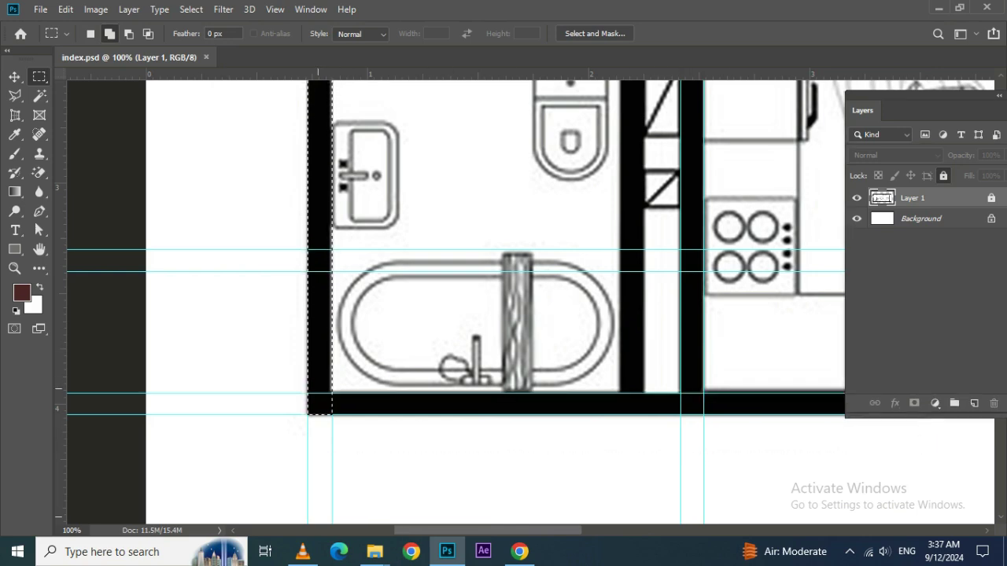
mouse_move(308, 414)
mouse_down()
mouse_move(778, 392)
mouse_move(580, 455)
mouse_up()
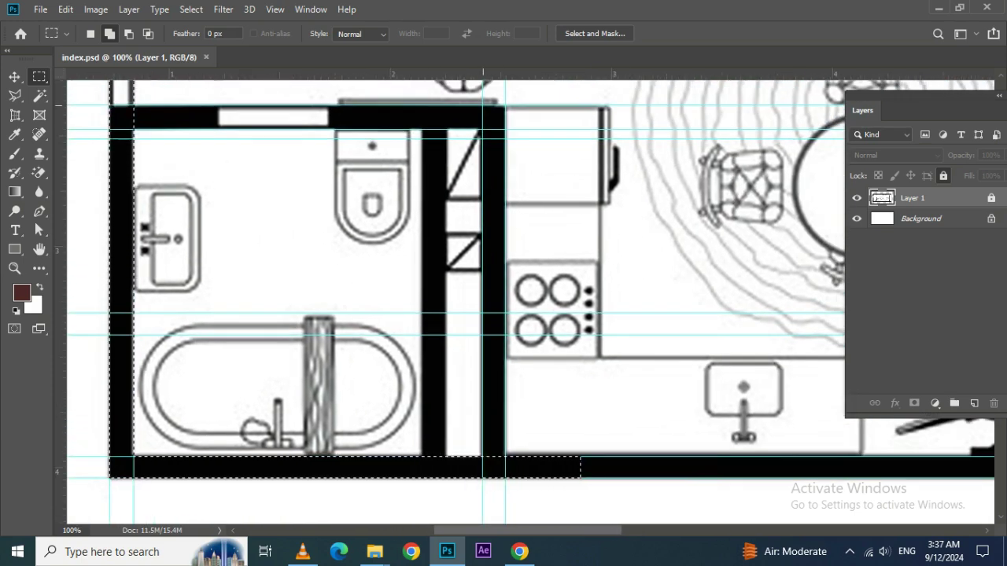
drag(482, 81, 504, 472)
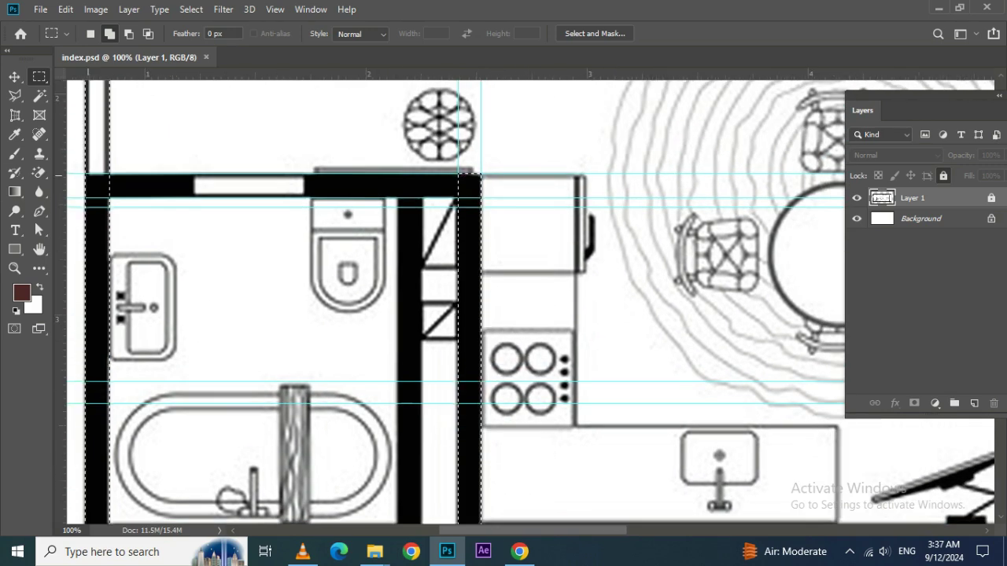
mouse_move(85, 173)
mouse_down()
mouse_move(224, 207)
mouse_move(467, 200)
mouse_up()
Extend the selection along the whole bottom wall and the short wall near the bedroom
scroll(456, 307, down, 3)
scroll(456, 307, right, 5)
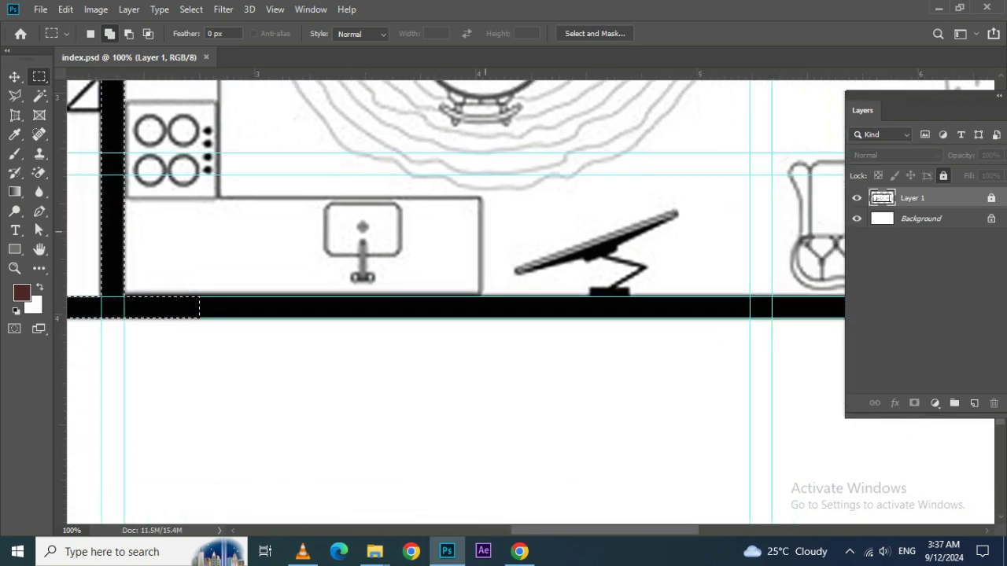
drag(191, 297, 787, 319)
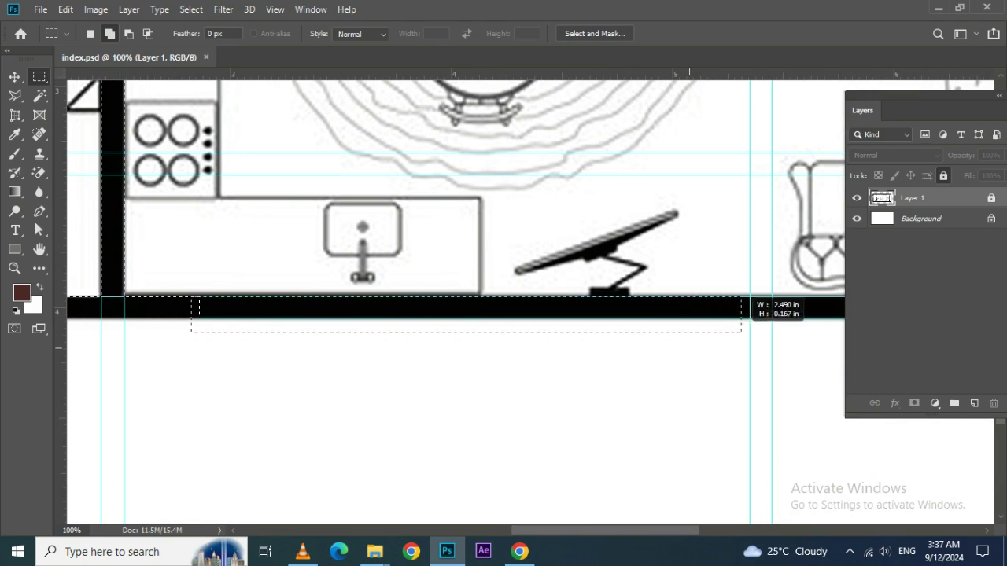
drag(807, 319, 842, 318)
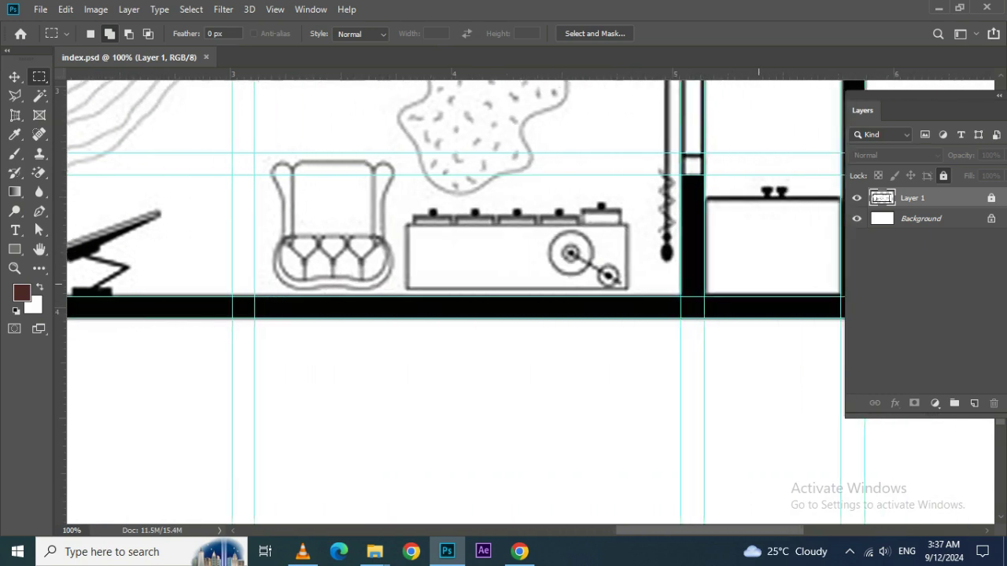
drag(196, 322, 778, 303)
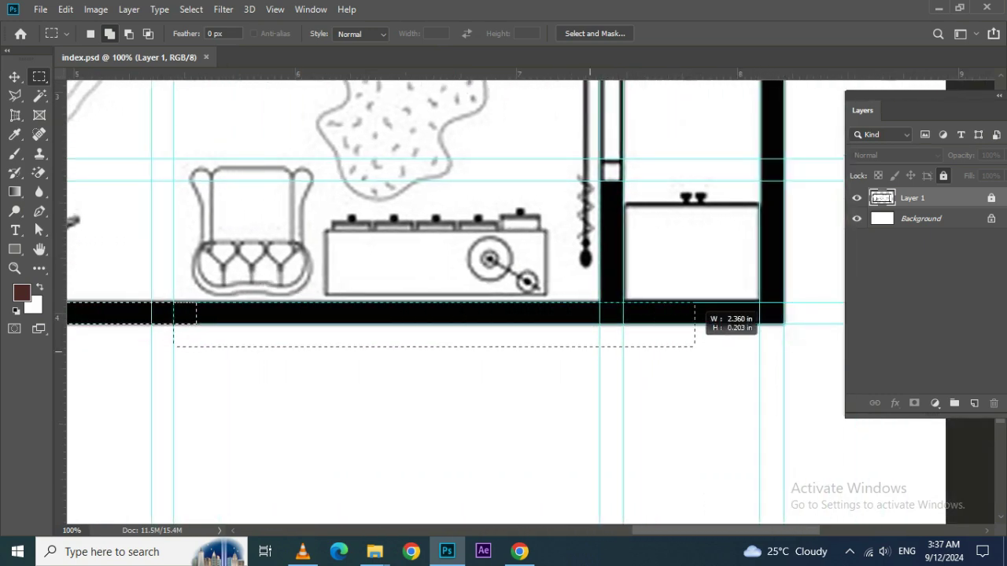
drag(784, 323, 784, 324)
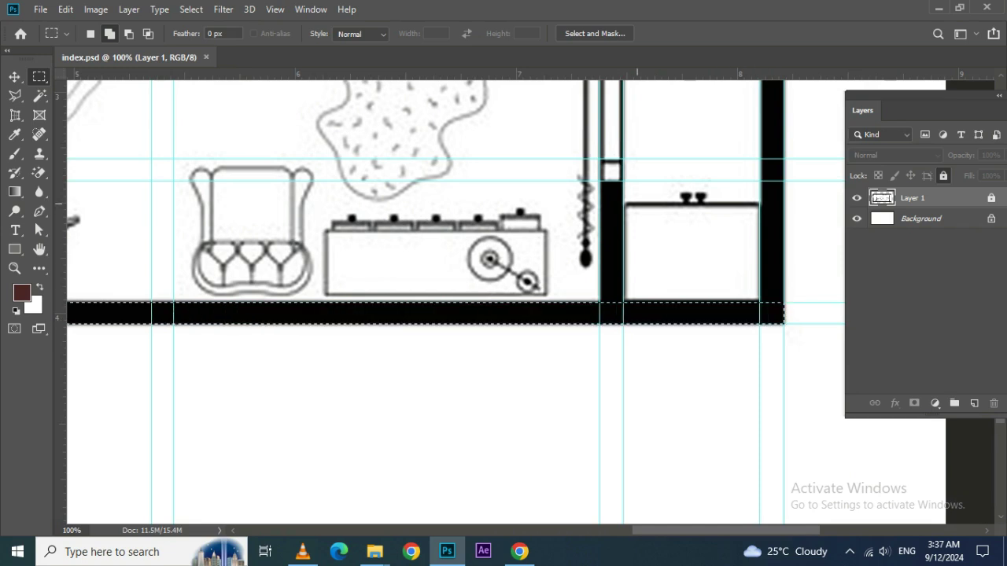
drag(601, 181, 620, 317)
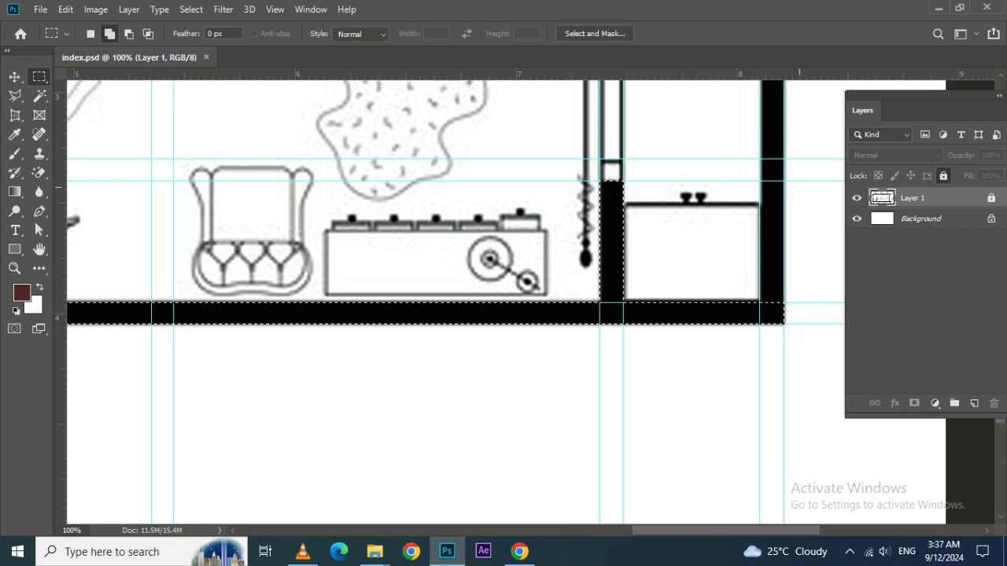
scroll(620, 318, up, 5)
scroll(620, 318, right, 8)
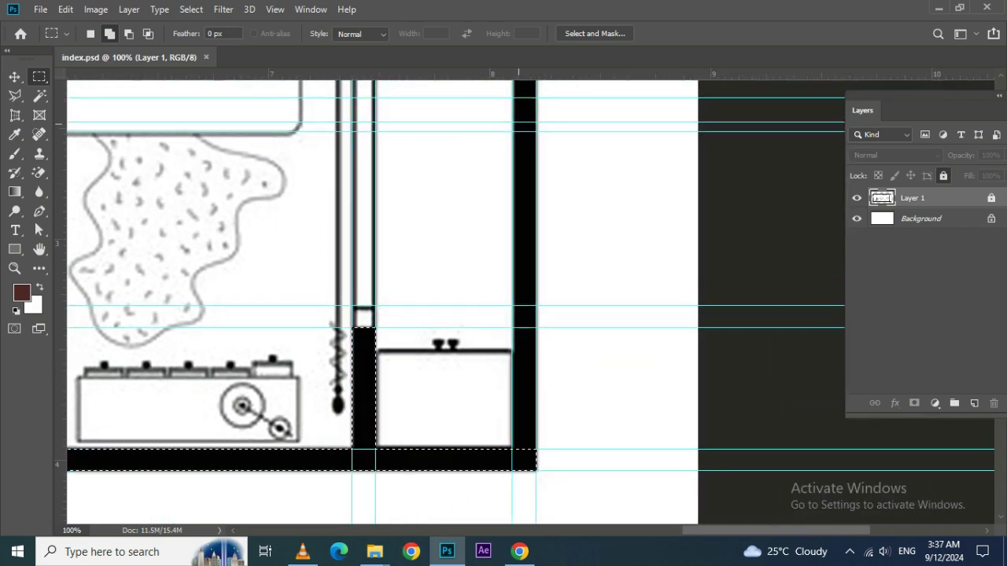
Add the right outer wall, the top wall above the bed and the bed partition to the selection
drag(520, 212, 525, 460)
scroll(525, 460, up, 6)
scroll(525, 461, up, 4)
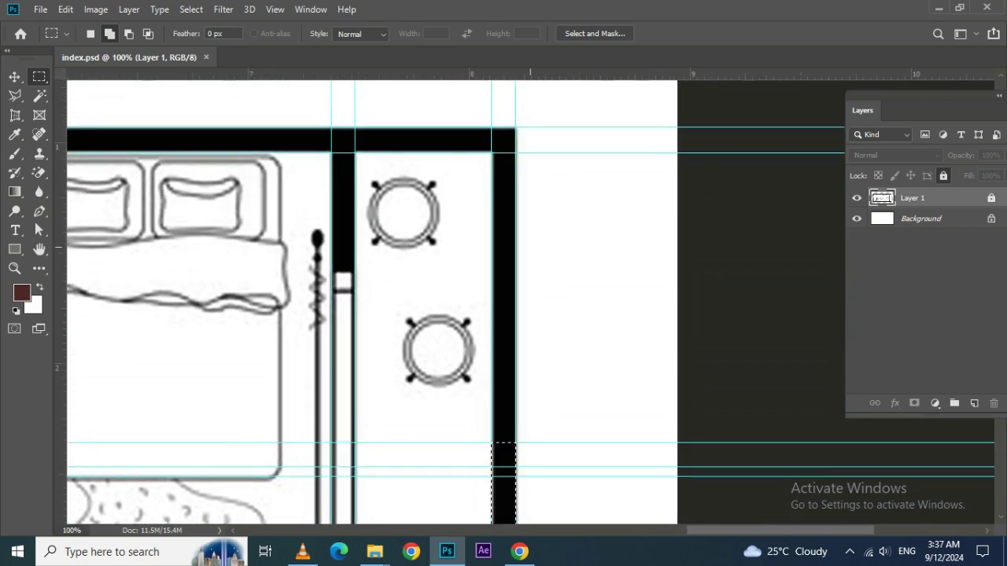
drag(493, 125, 517, 445)
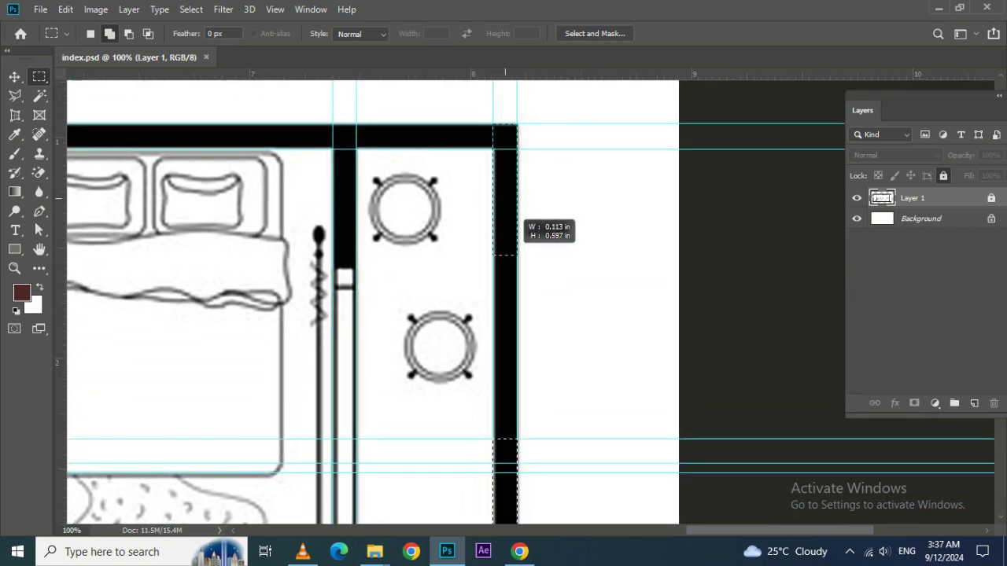
scroll(417, 315, left, 3)
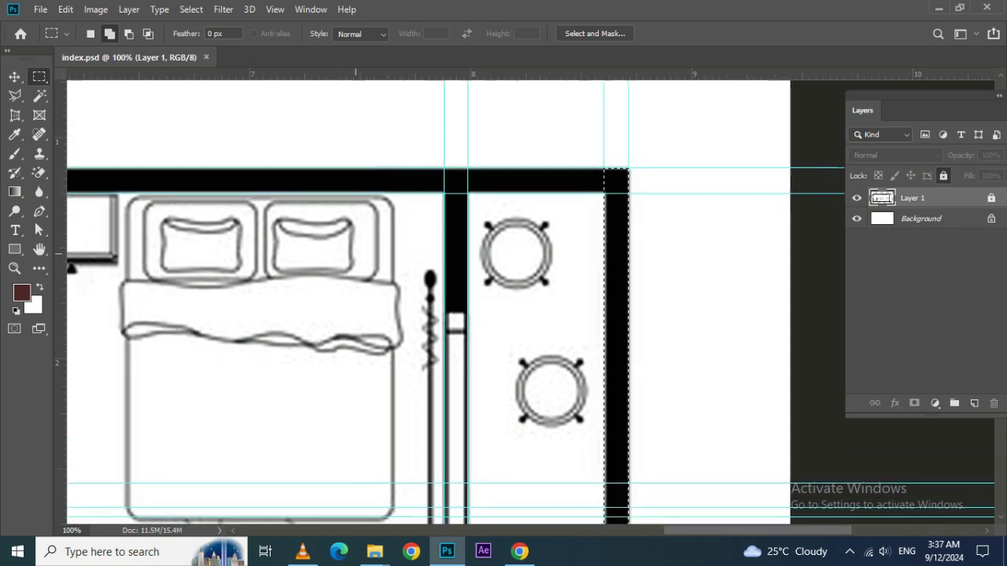
drag(251, 168, 629, 193)
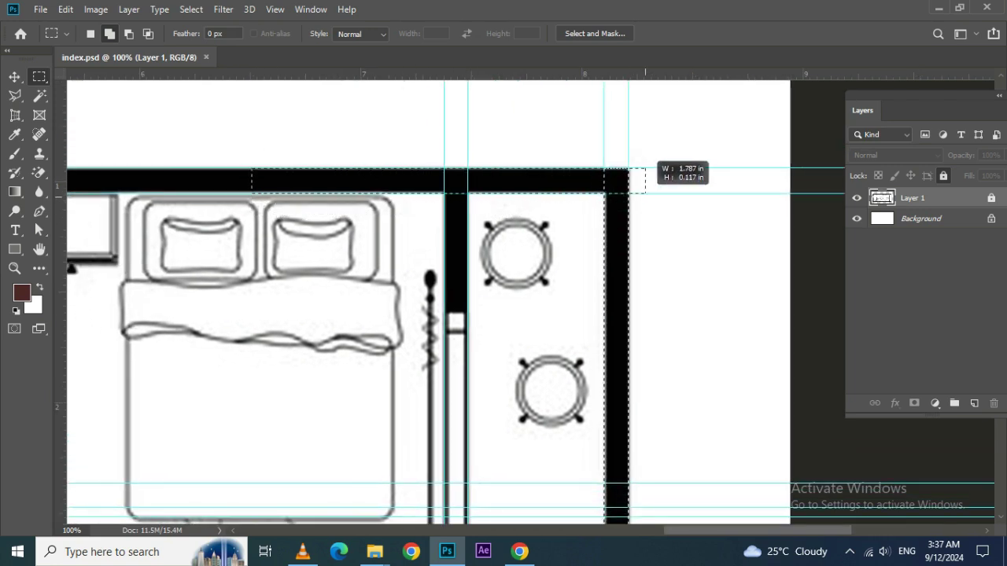
drag(444, 190, 468, 330)
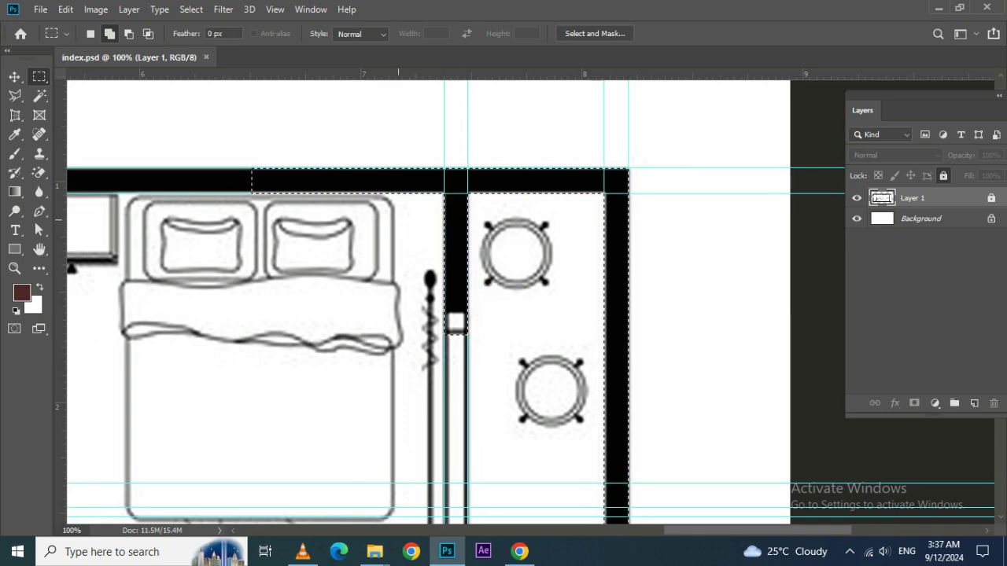
scroll(428, 306, left, 3)
scroll(428, 307, left, 1)
scroll(429, 307, left, 2)
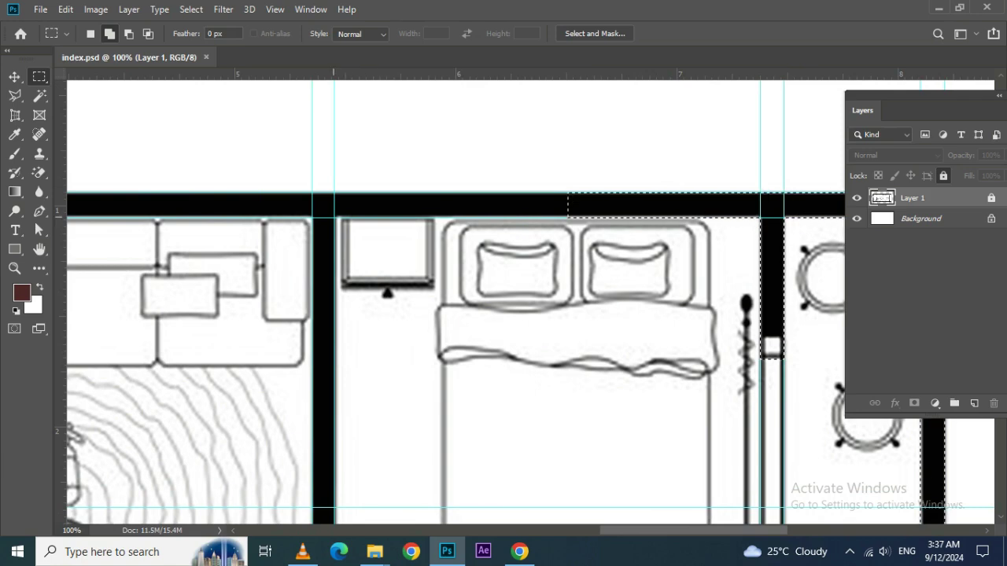
Add the remaining top wall stretches and the vertical black wall to the selection
drag(165, 194, 712, 217)
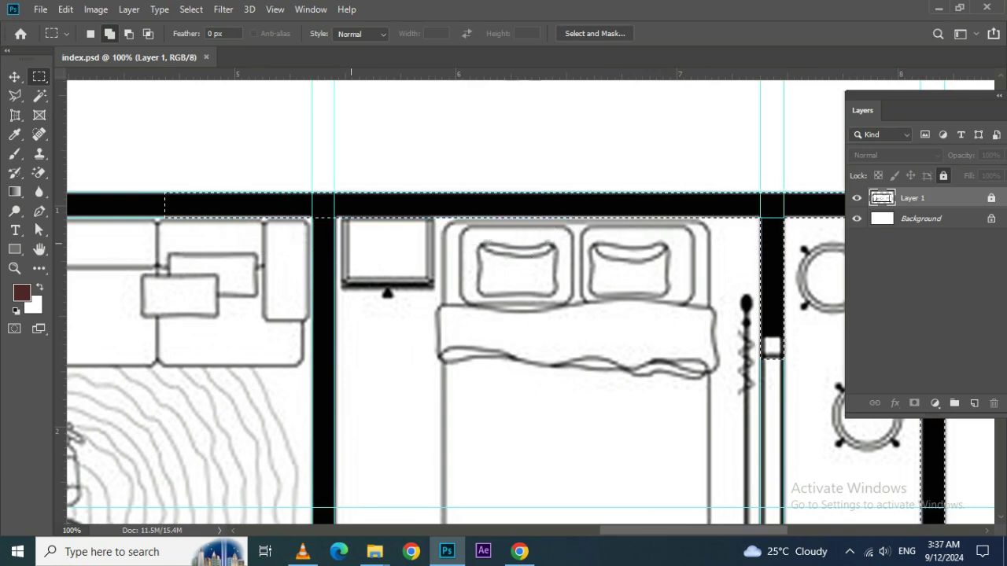
drag(319, 371, 450, 314)
drag(443, 143, 465, 484)
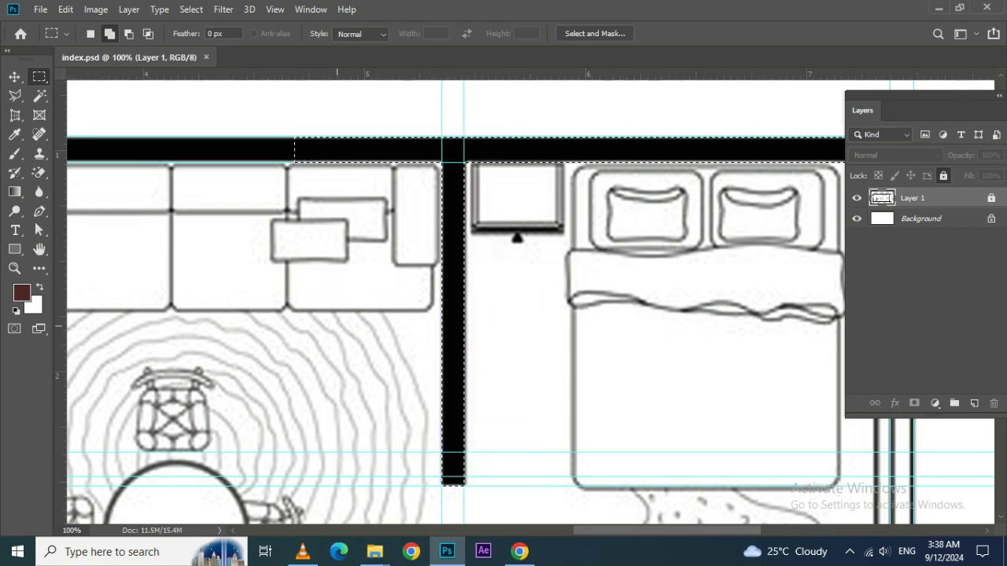
drag(465, 485, 870, 504)
drag(550, 315, 381, 368)
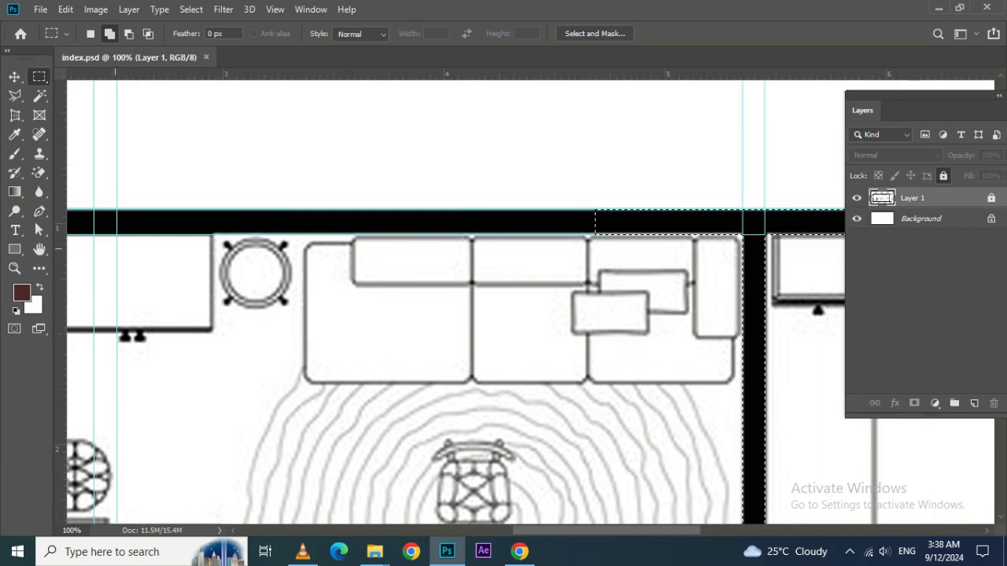
drag(94, 210, 633, 234)
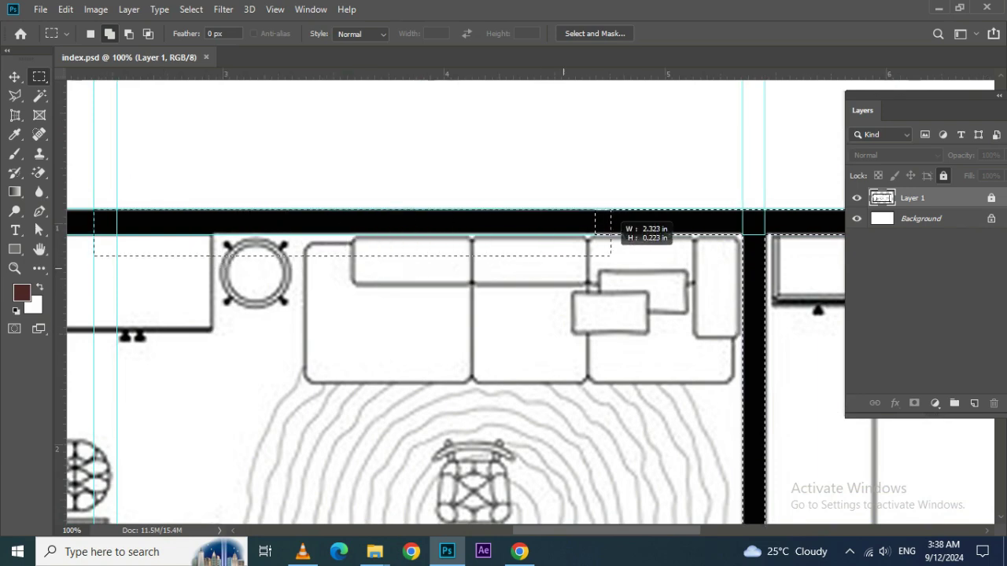
drag(315, 315, 742, 320)
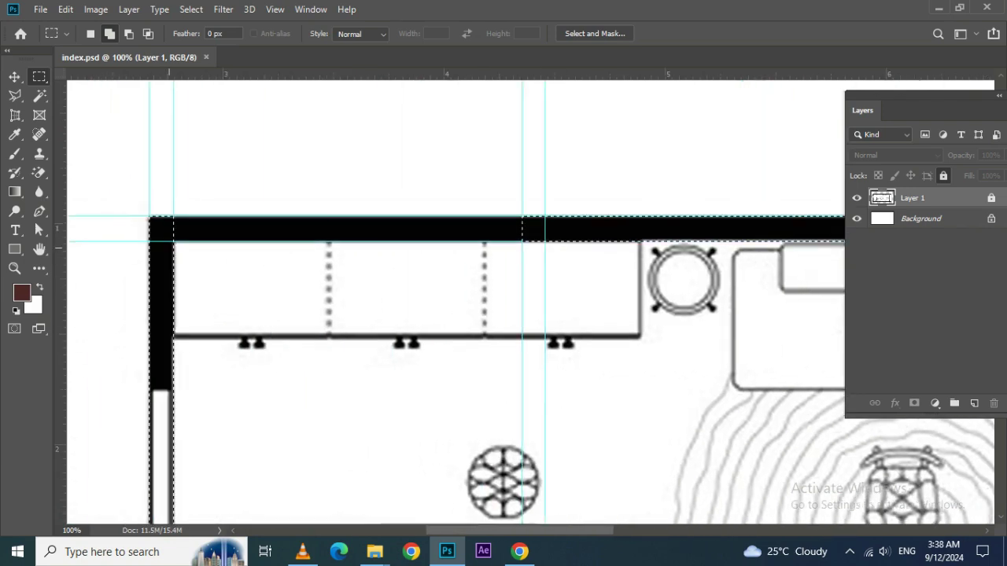
drag(163, 216, 580, 241)
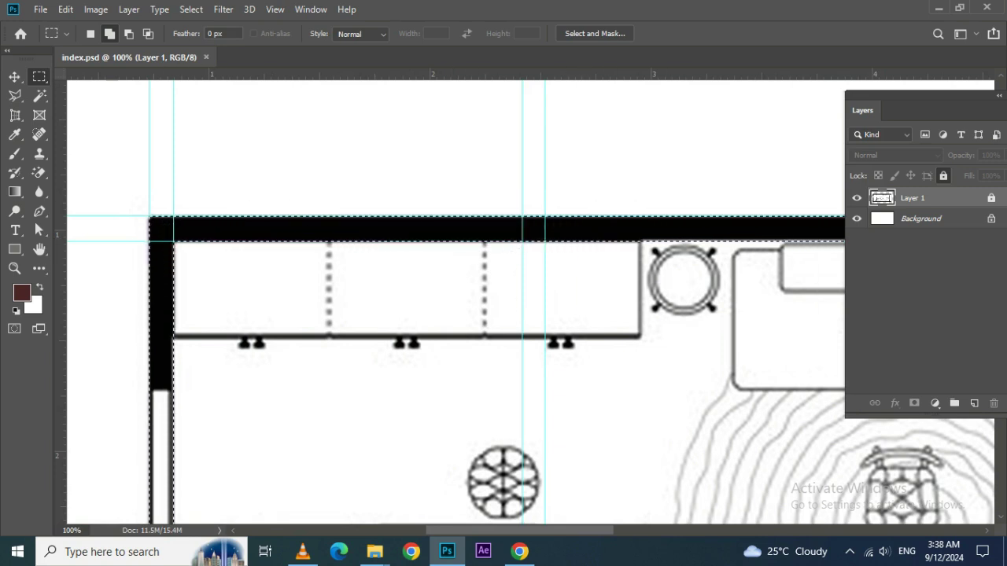
Create Layer 2, then add a guide near 1.72 in and subtract the left window opening
click(974, 403)
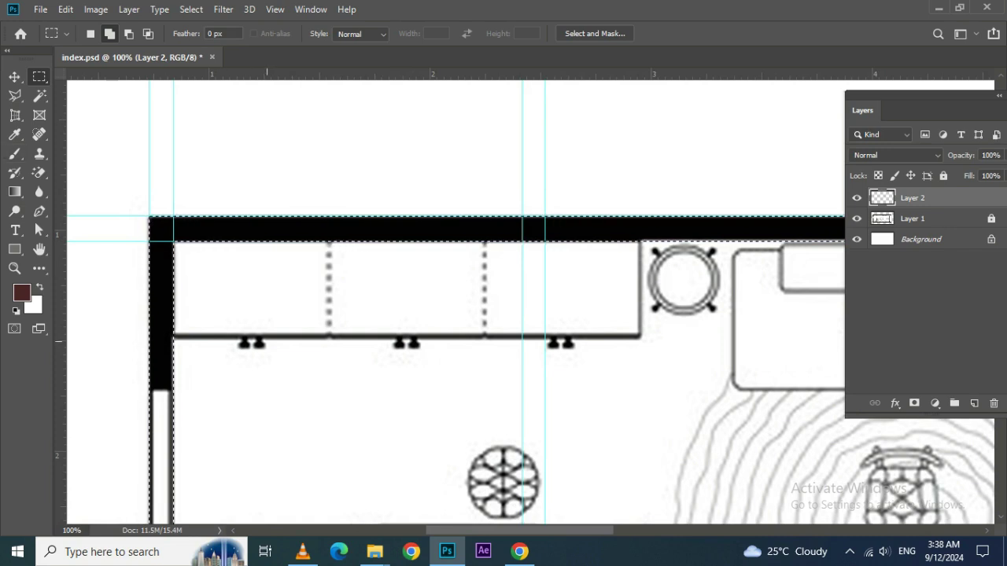
scroll(530, 300, down, 3)
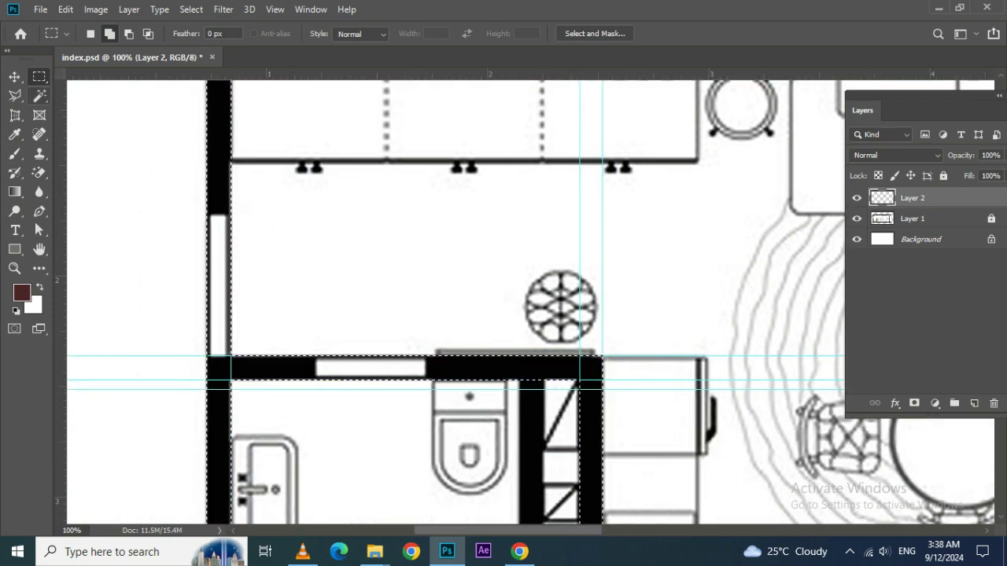
key(alt)
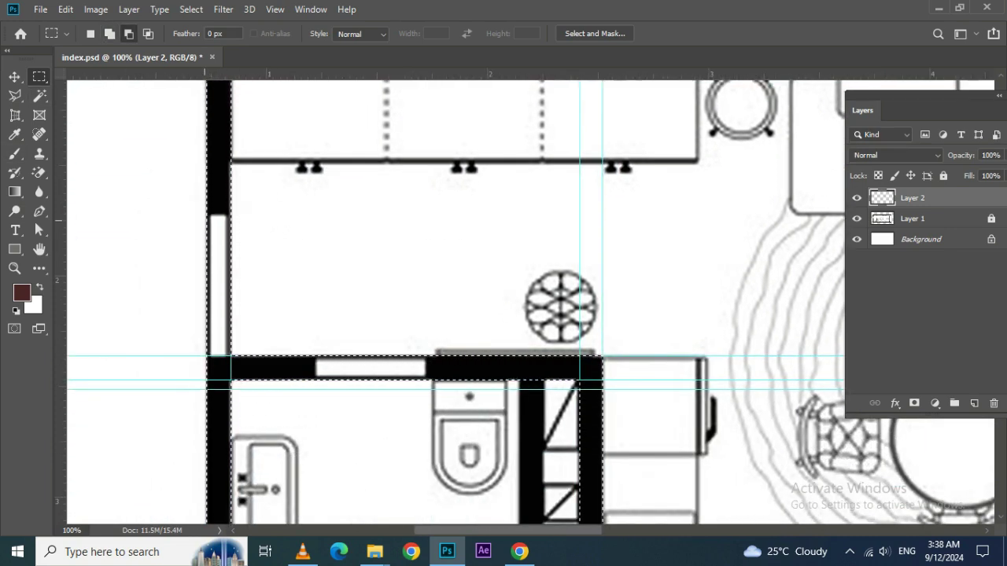
drag(278, 74, 277, 214)
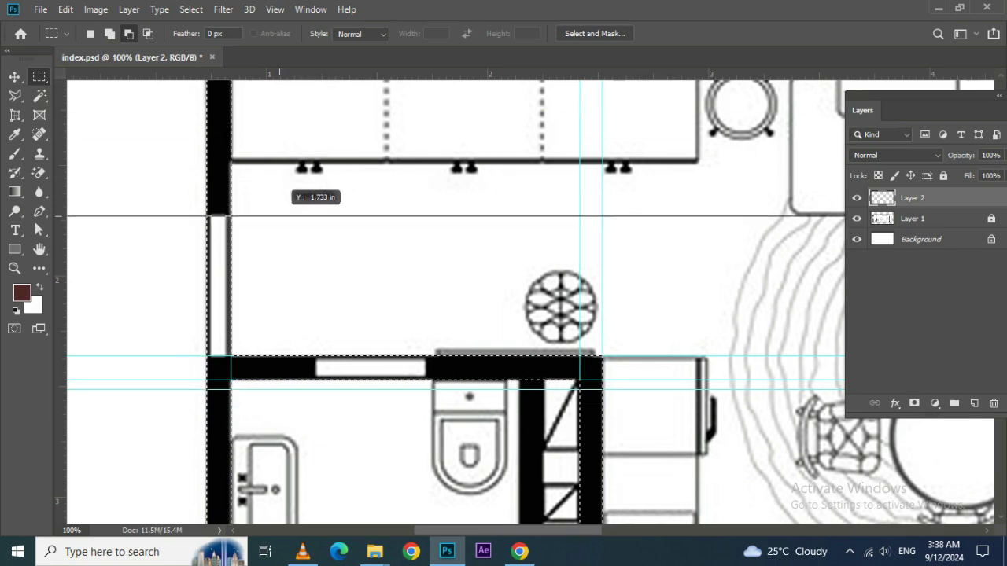
drag(277, 214, 278, 214)
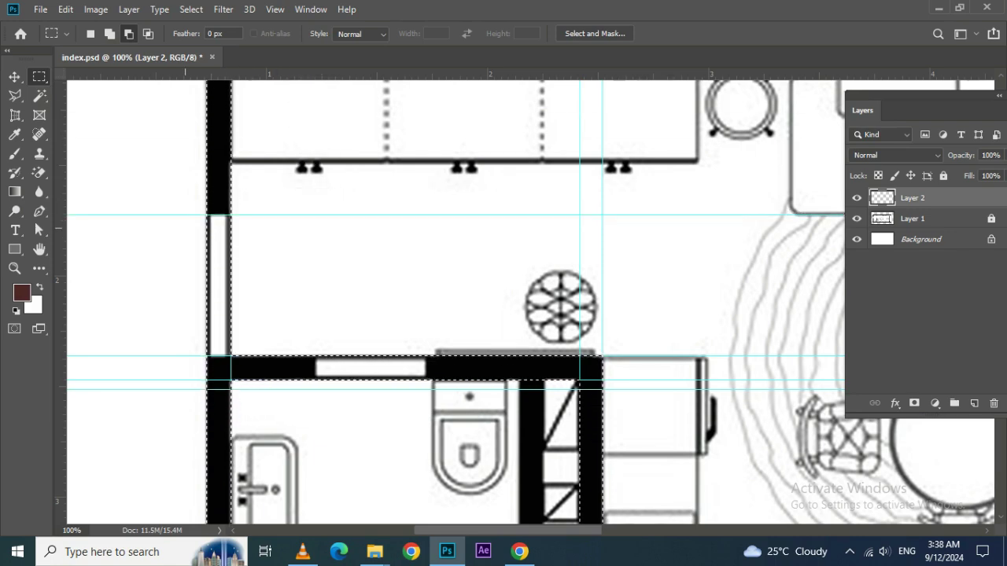
drag(175, 214, 270, 356)
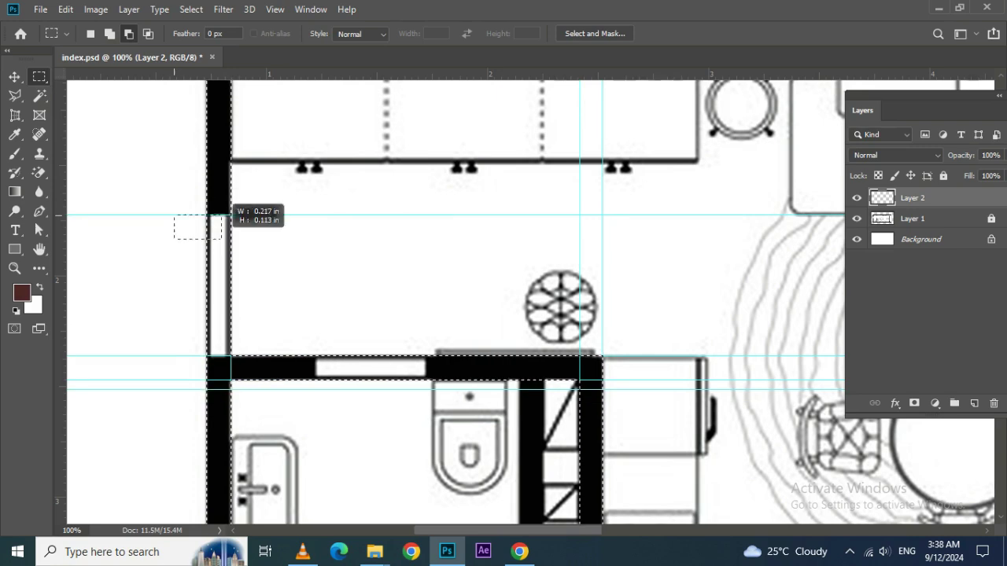
scroll(530, 305, down, 3)
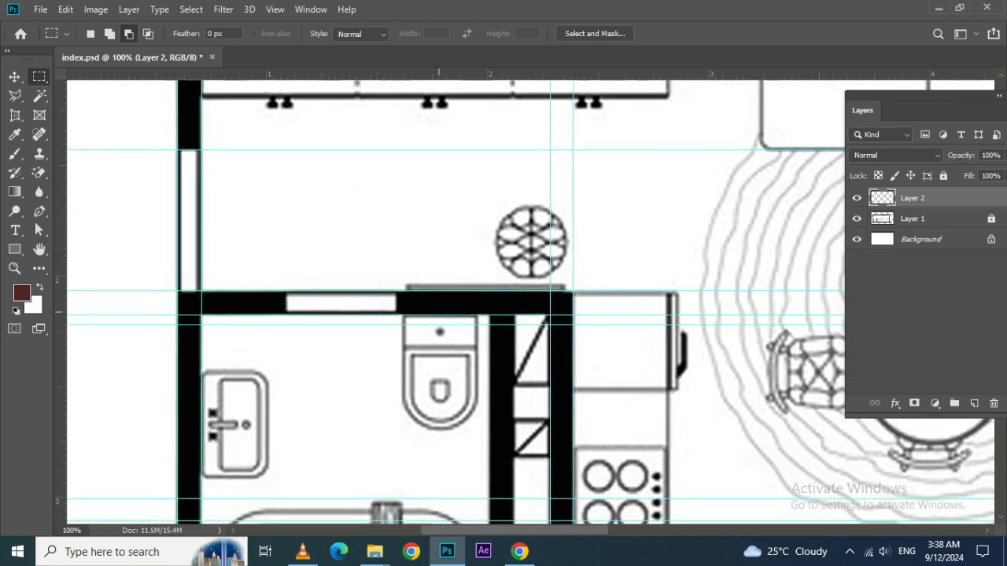
Add vertical guides at the bathroom window's edges and subtract that window from the selection
mouse_move(61, 338)
mouse_down()
mouse_move(277, 354)
mouse_move(277, 330)
mouse_up()
drag(61, 340, 386, 322)
drag(277, 232, 351, 381)
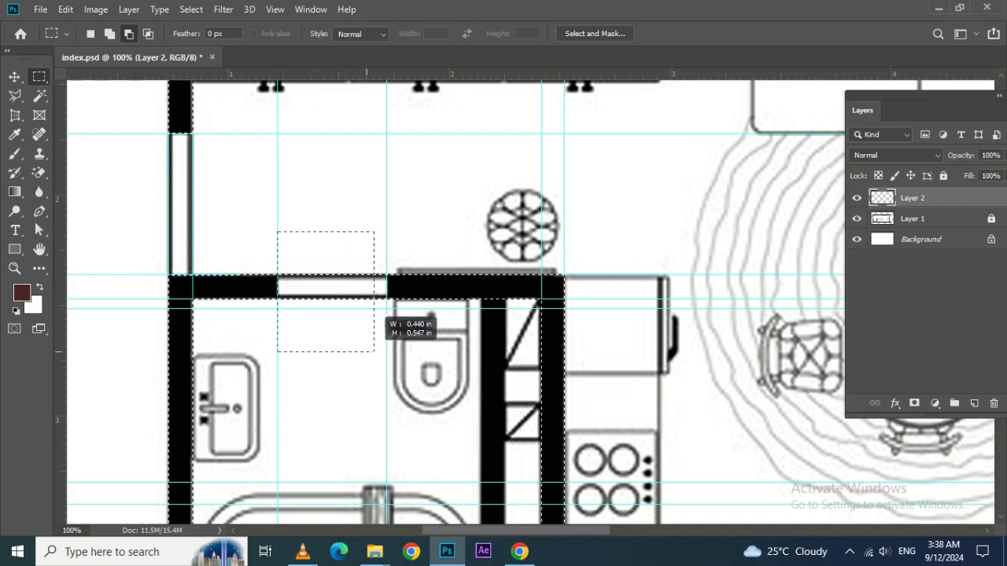
scroll(351, 380, down, 3)
scroll(352, 381, down, 2)
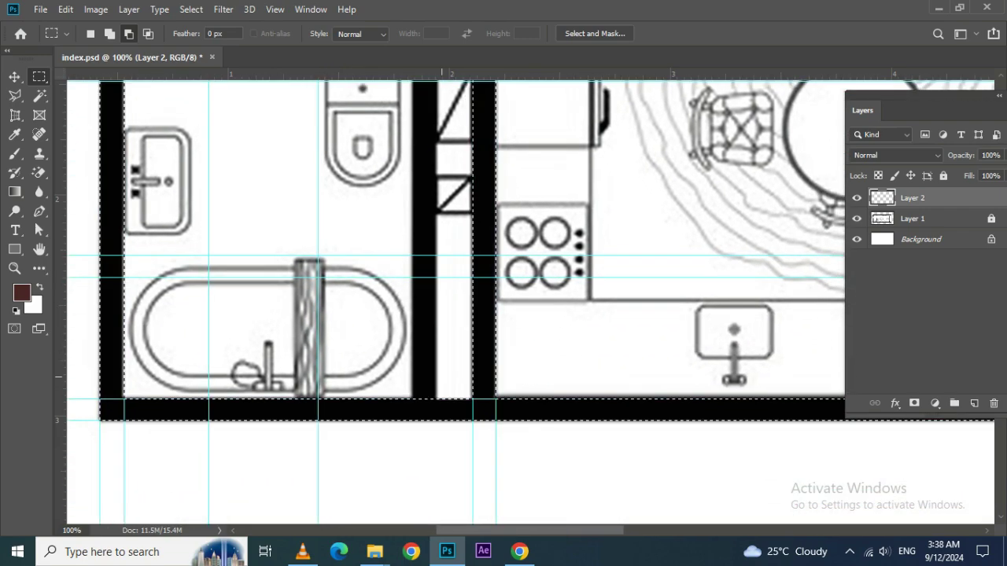
scroll(394, 379, up, 3)
scroll(394, 379, right, 3)
scroll(441, 377, right, 2)
scroll(441, 376, down, 3)
scroll(442, 377, right, 2)
scroll(409, 347, right, 5)
scroll(378, 315, right, 5)
scroll(342, 290, up, 1)
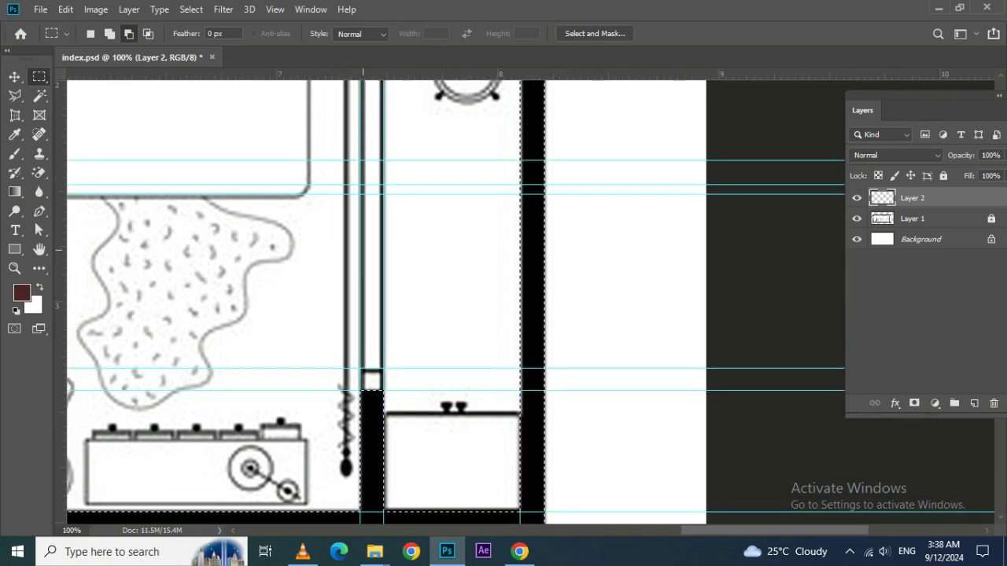
scroll(456, 299, left, 2)
scroll(456, 299, up, 4)
scroll(457, 299, up, 1)
Exclude the small wall opening beside the bed from the selection
drag(387, 233, 449, 184)
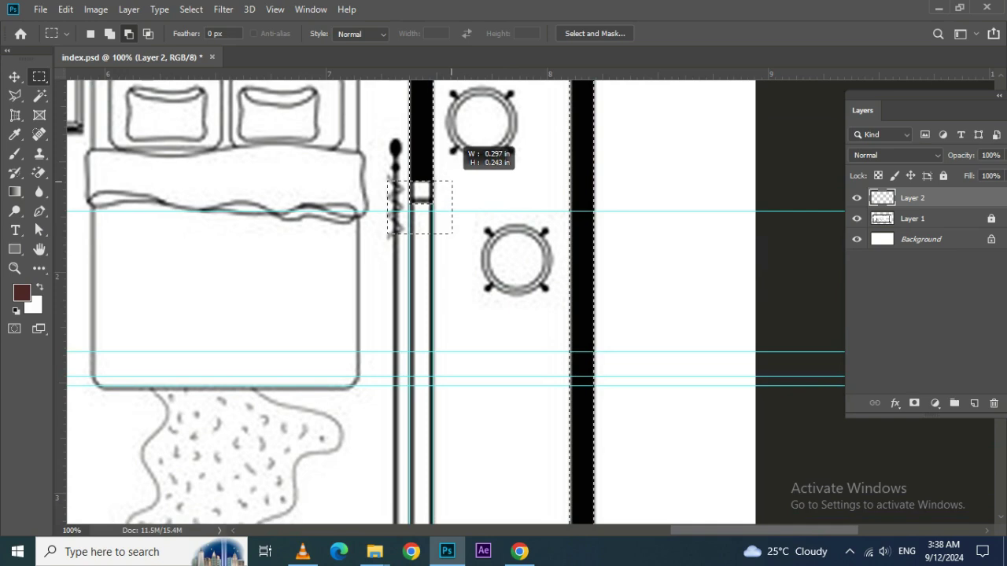
drag(450, 184, 450, 184)
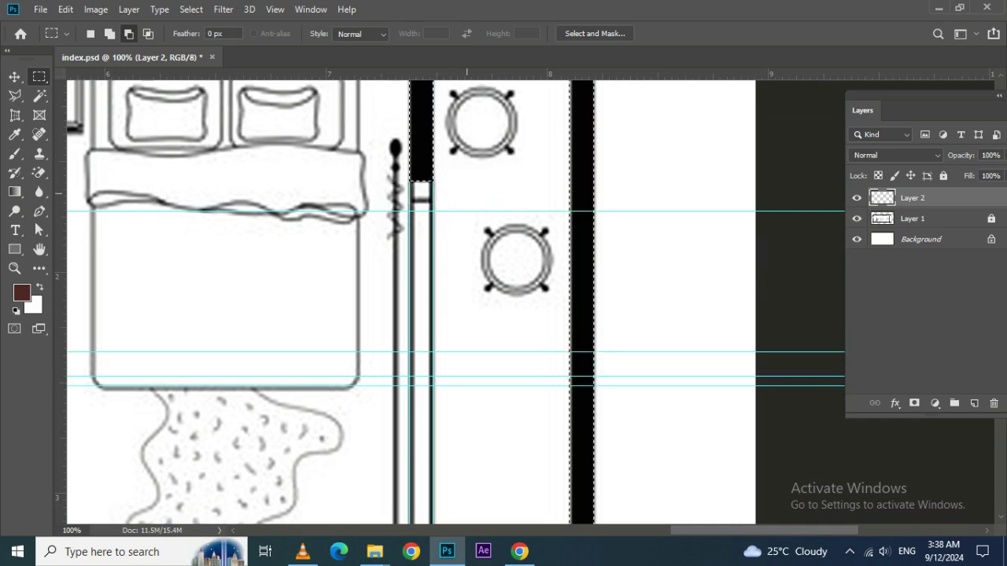
scroll(448, 182, up, 3)
scroll(448, 182, left, 2)
scroll(448, 182, left, 3)
scroll(448, 181, down, 1)
scroll(452, 301, down, 2)
scroll(453, 301, left, 3)
scroll(452, 301, up, 2)
scroll(453, 301, left, 2)
scroll(452, 301, left, 3)
scroll(452, 301, down, 1)
scroll(453, 301, left, 1)
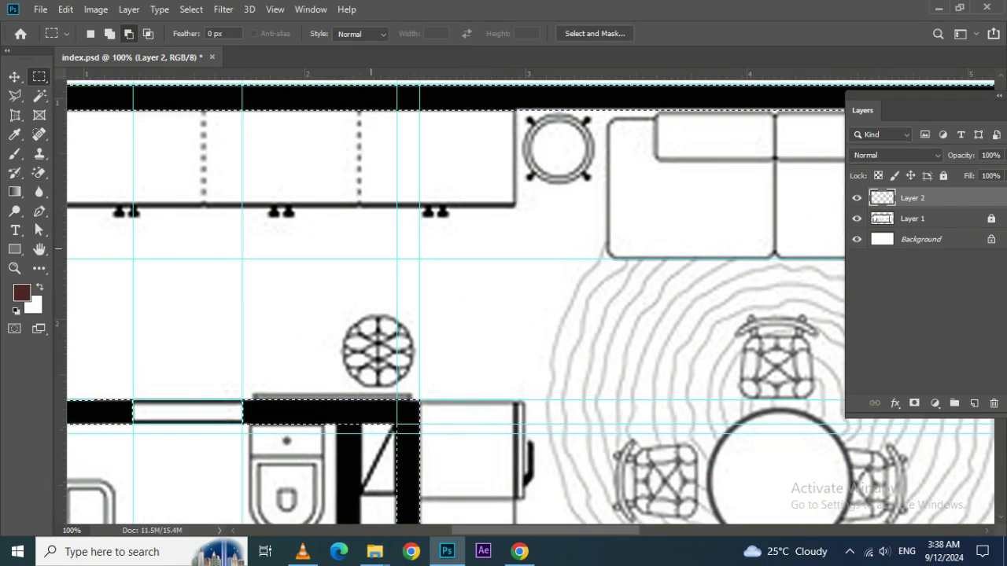
scroll(452, 301, left, 3)
scroll(452, 301, down, 1)
scroll(529, 306, right, 2)
scroll(529, 306, down, 1)
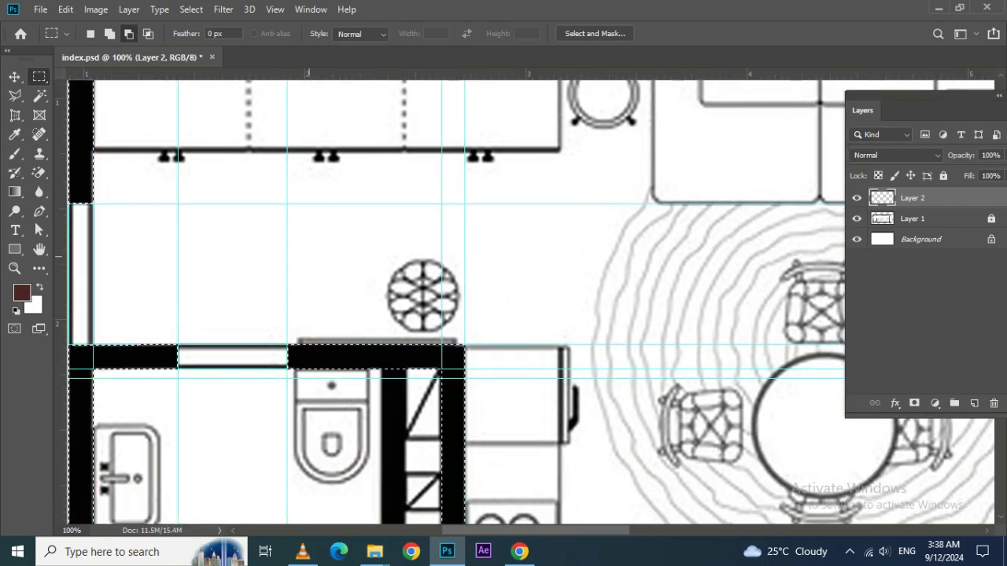
click(21, 292)
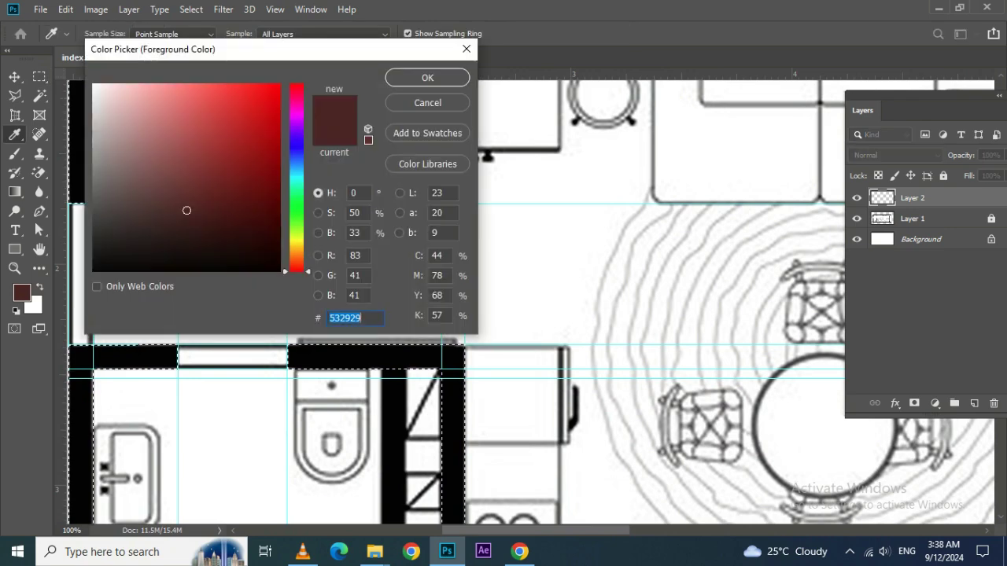
Set the foreground colour to #db0707, fill the wall selection red, and deselect
text(db0707)
key(Return)
key(m)
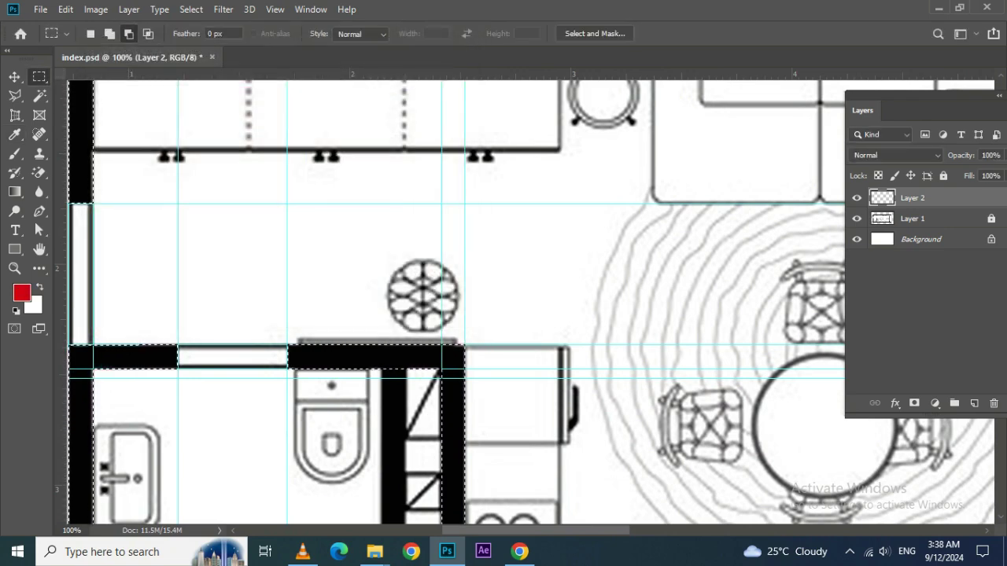
key(alt+BackSpace)
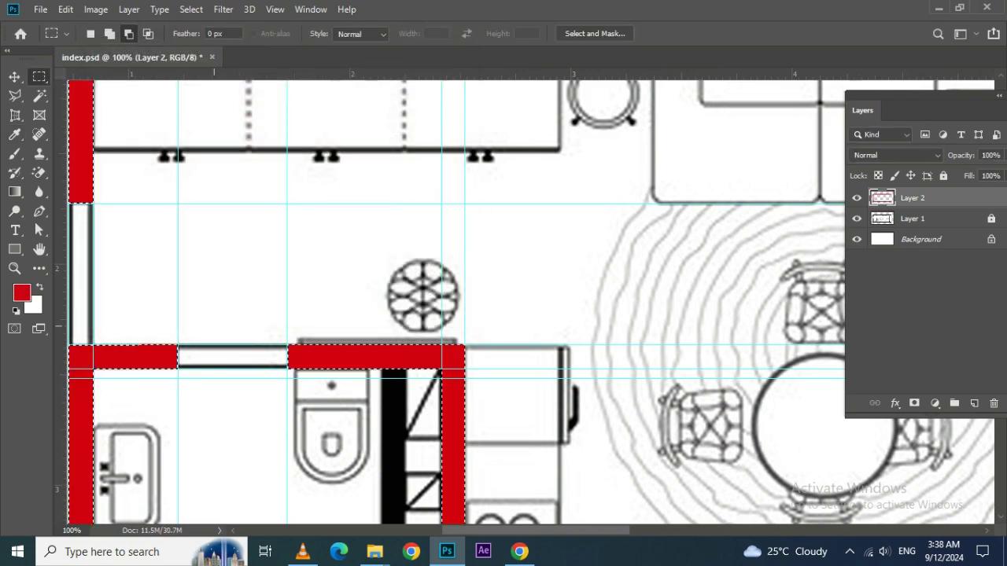
key(ctrl+d)
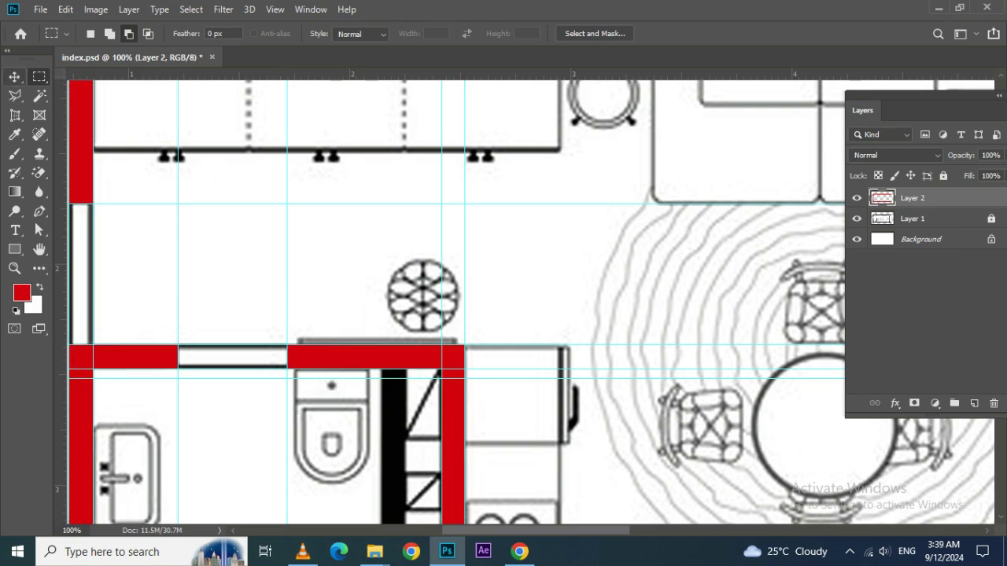
Make Layer 1 active and add a new empty Layer 3 above it
key(ctrl)
key(alt+bracketleft)
click(974, 402)
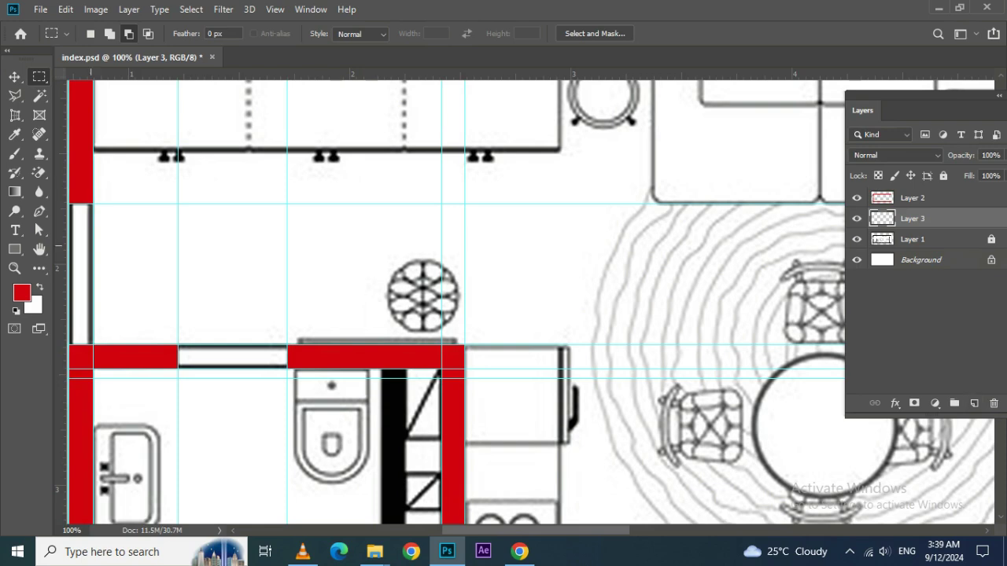
Select a thin strip along the left wall's inner door edge and fill it red
drag(393, 315, 627, 289)
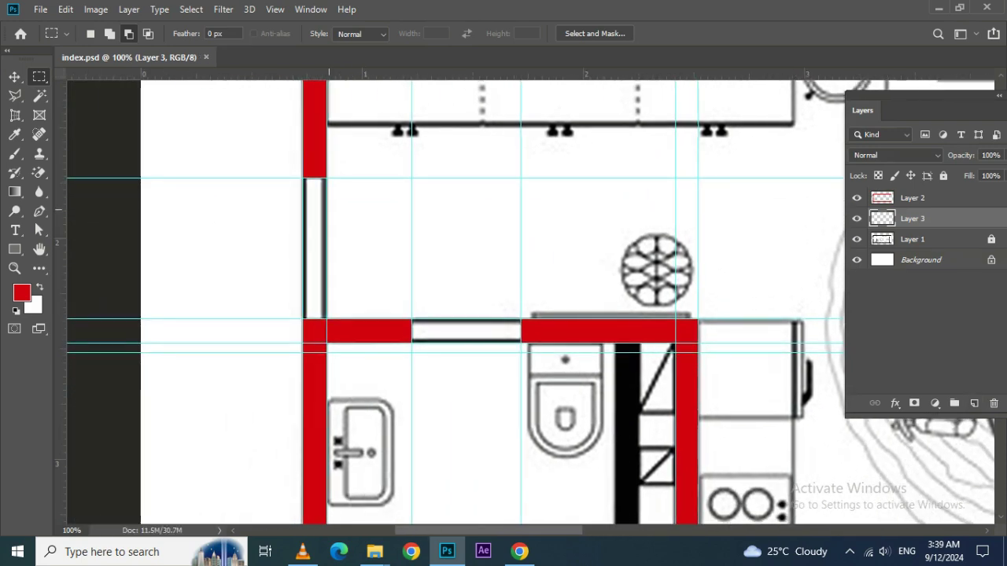
drag(303, 166, 327, 343)
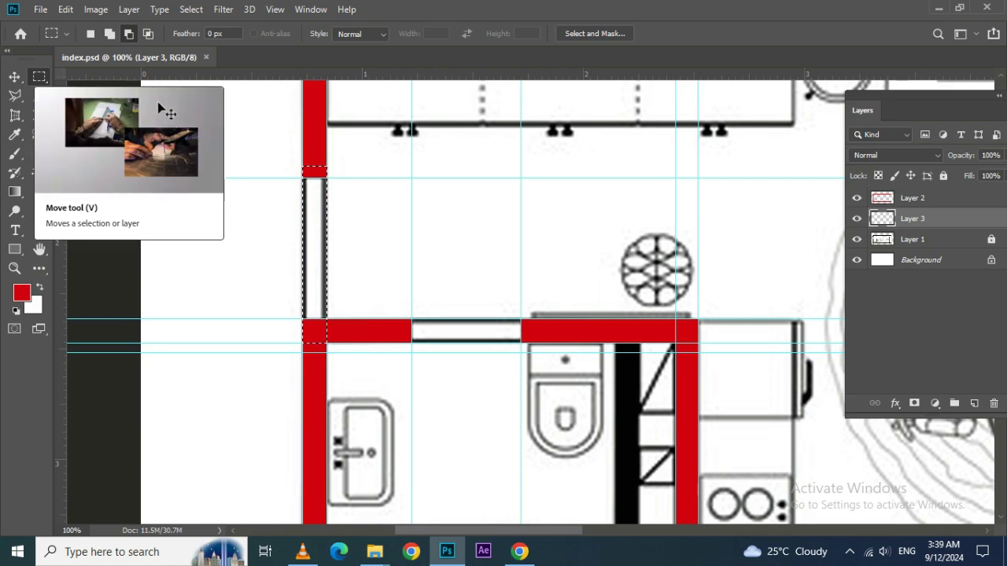
key(ctrl+d)
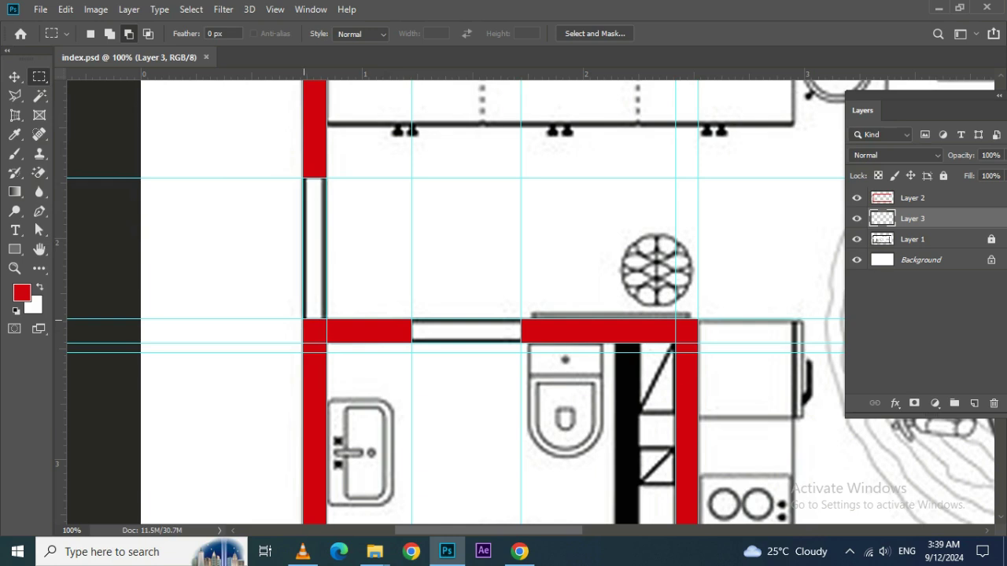
drag(304, 318, 451, 307)
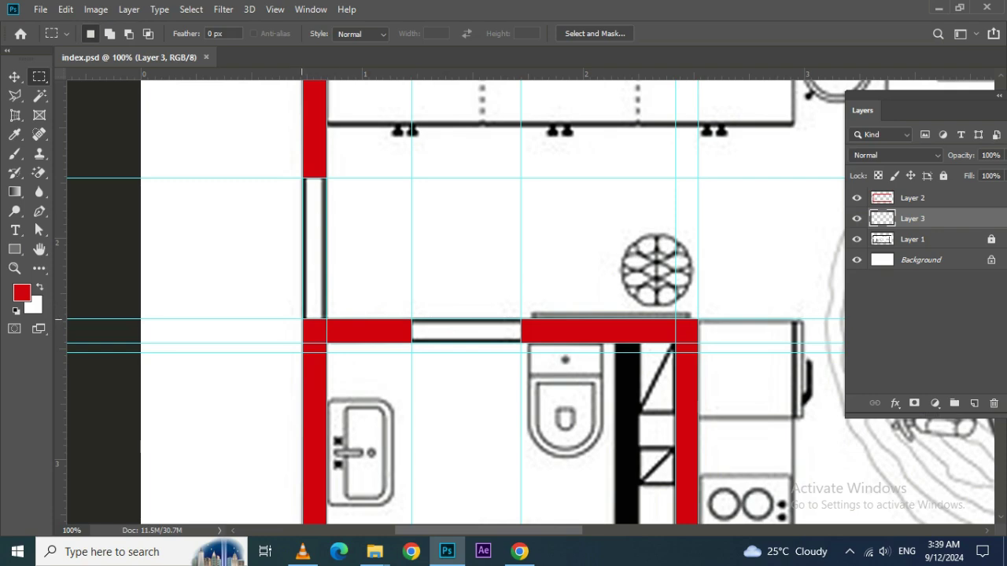
mouse_move(305, 319)
mouse_down()
mouse_move(457, 315)
mouse_move(431, 313)
mouse_move(443, 314)
mouse_up()
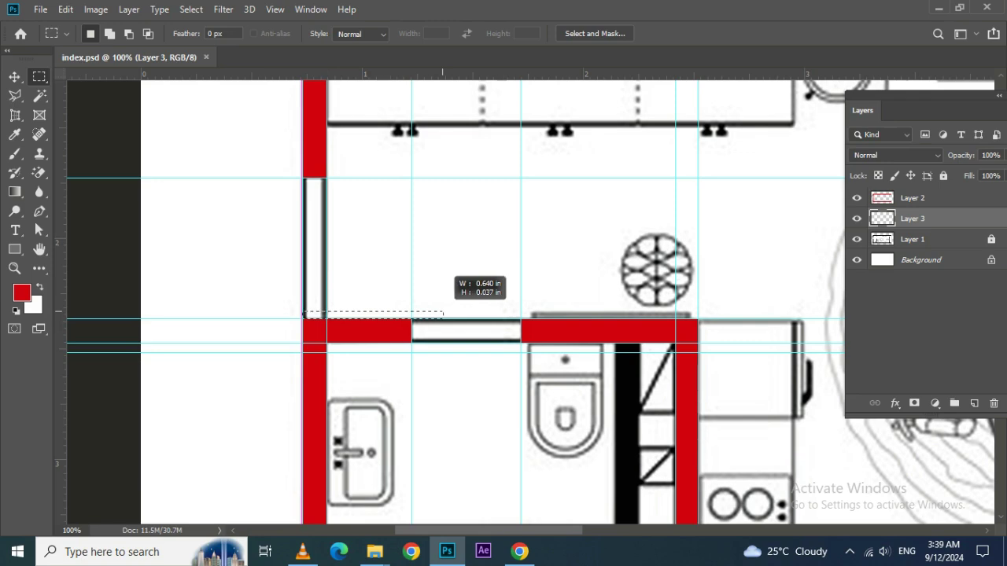
click(377, 314)
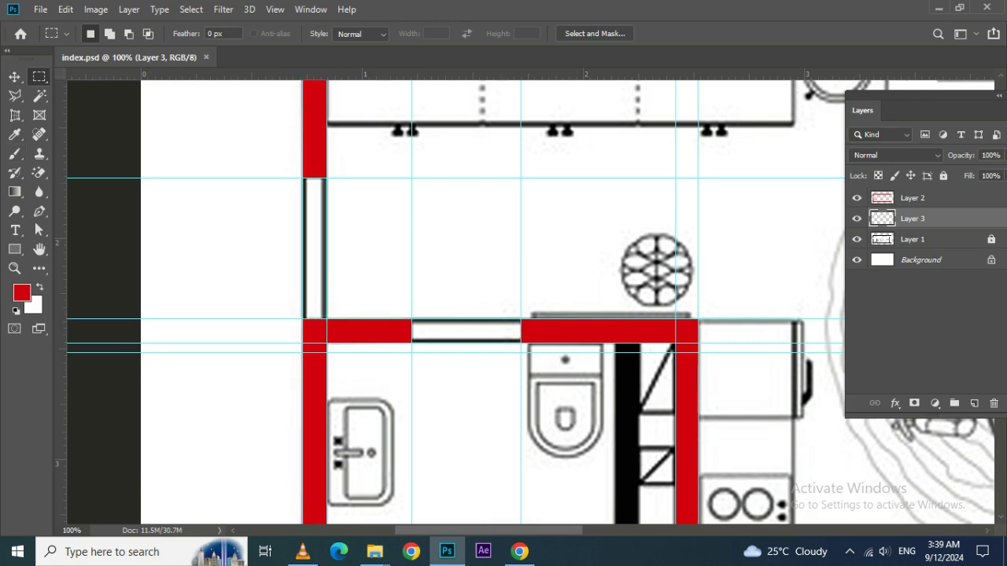
drag(304, 179, 306, 319)
drag(304, 179, 308, 319)
key(alt+BackSpace)
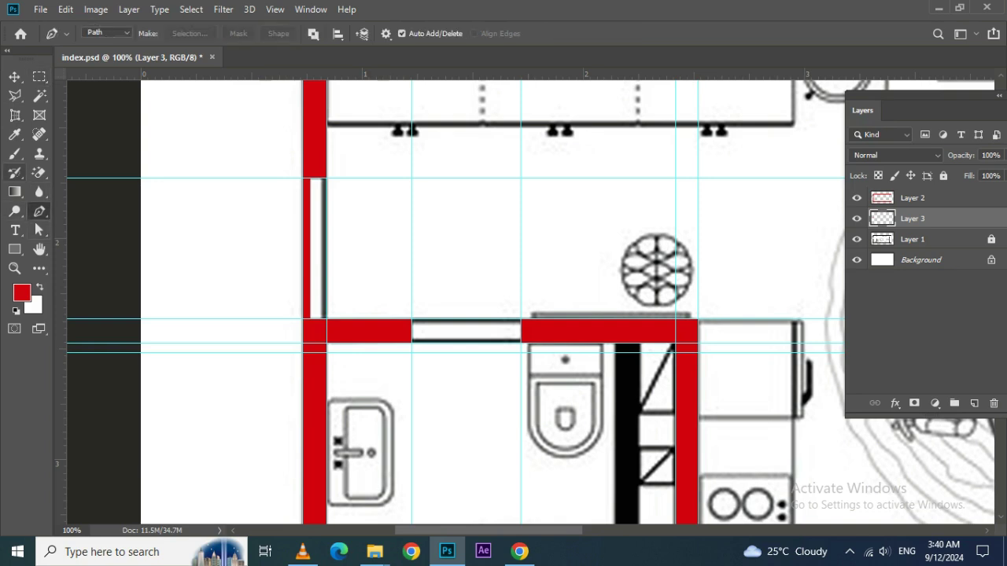
Switch to the Brush and shrink it to 6 px
key(b)
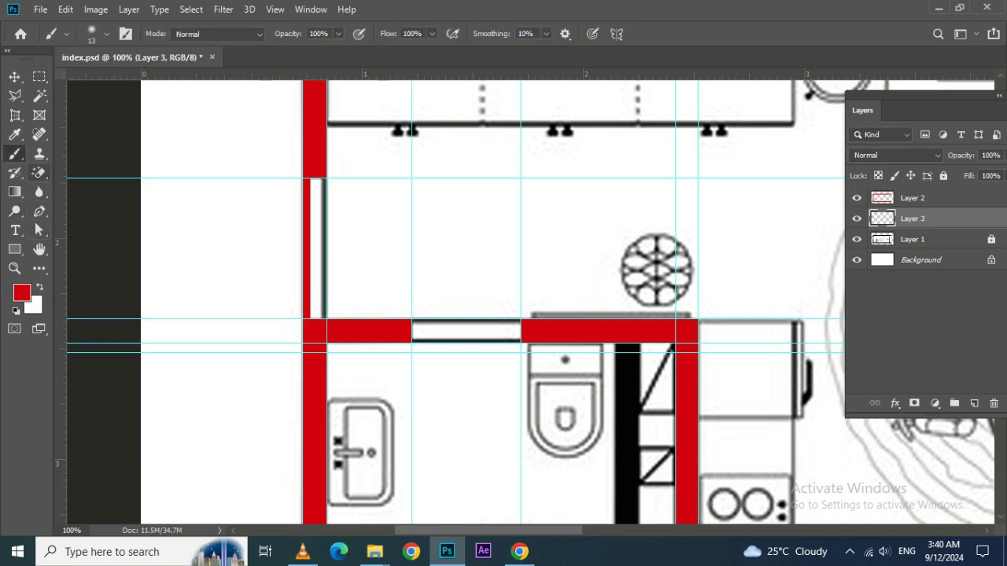
key(bracketleft)
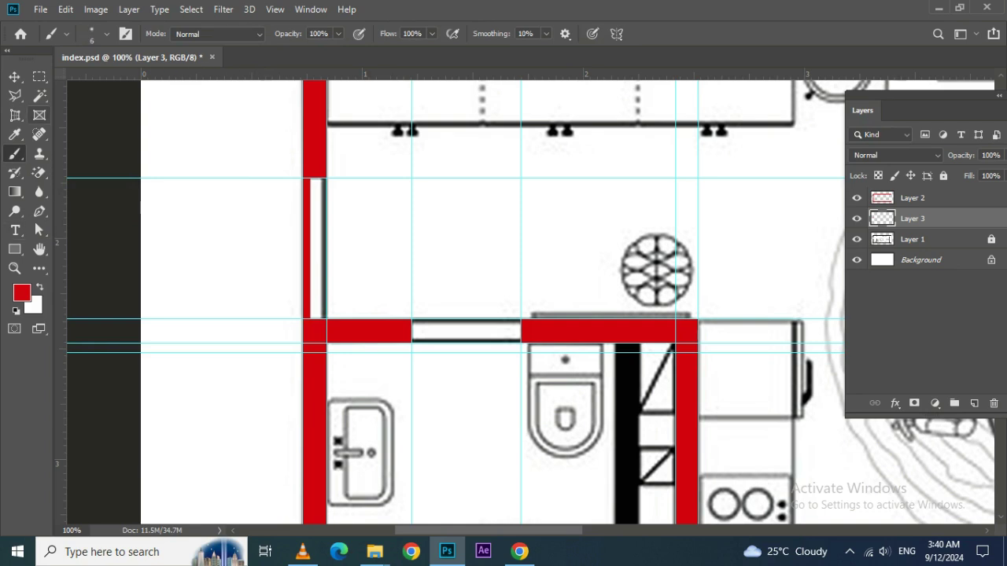
click(40, 211)
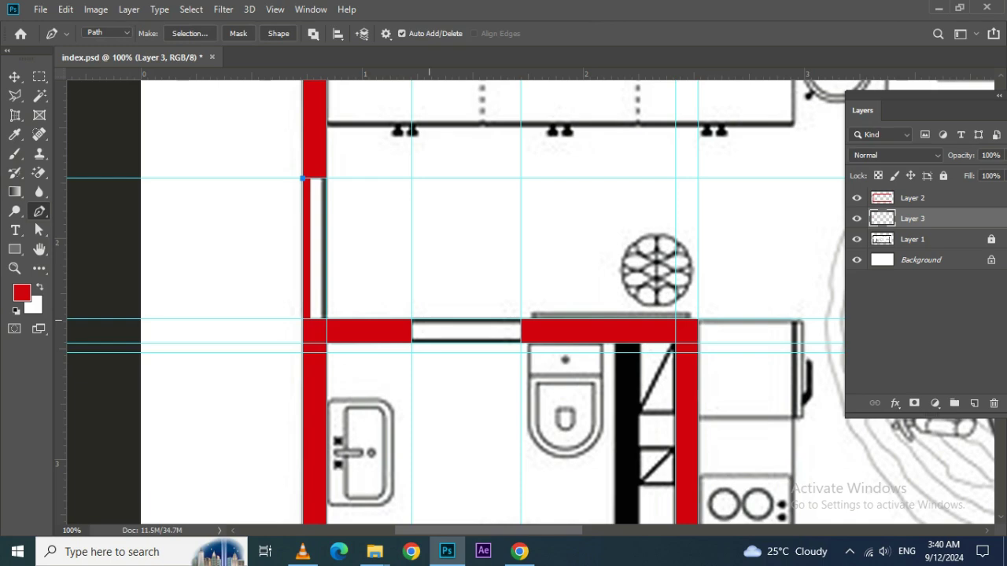
Draw a quarter-circle pen path to the lower wall and stroke it with the red brush
drag(428, 319, 427, 465)
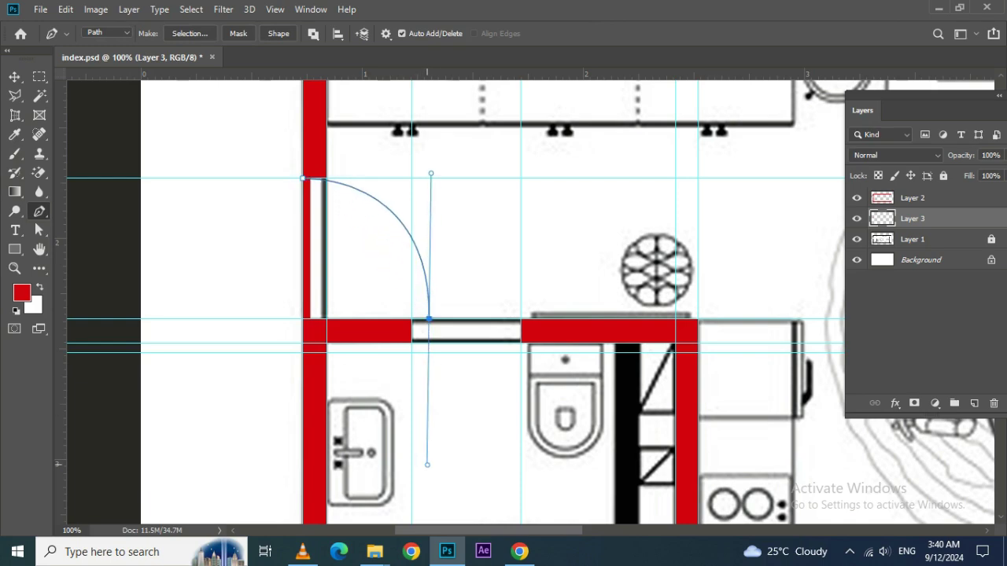
key(ctrl+z)
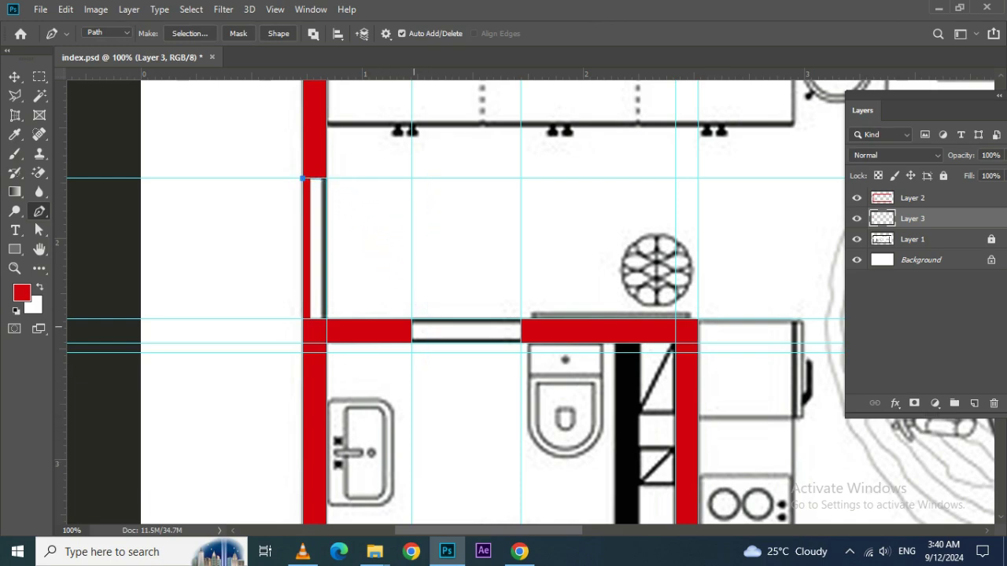
drag(418, 320, 419, 476)
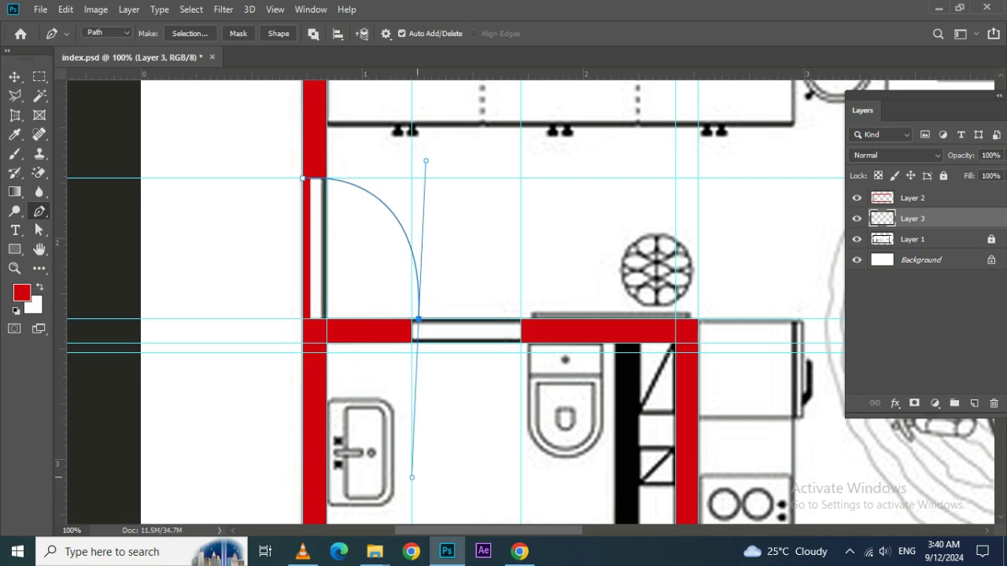
right_click(466, 472)
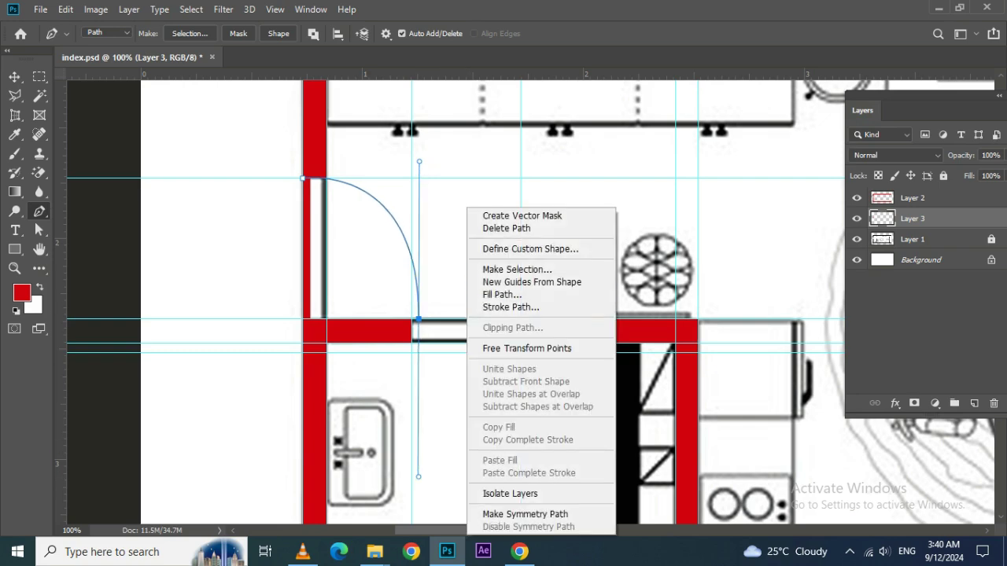
click(503, 307)
click(483, 163)
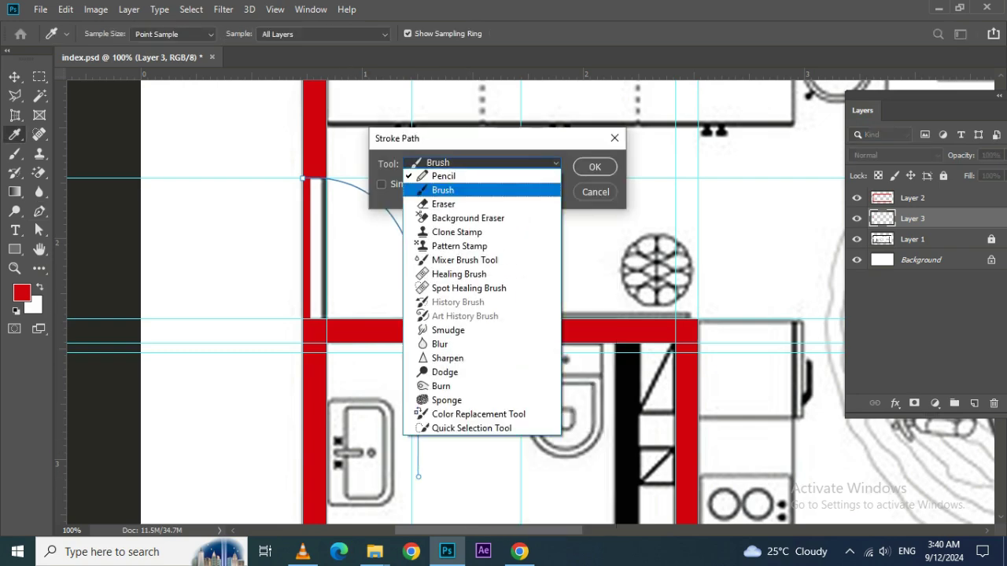
click(441, 157)
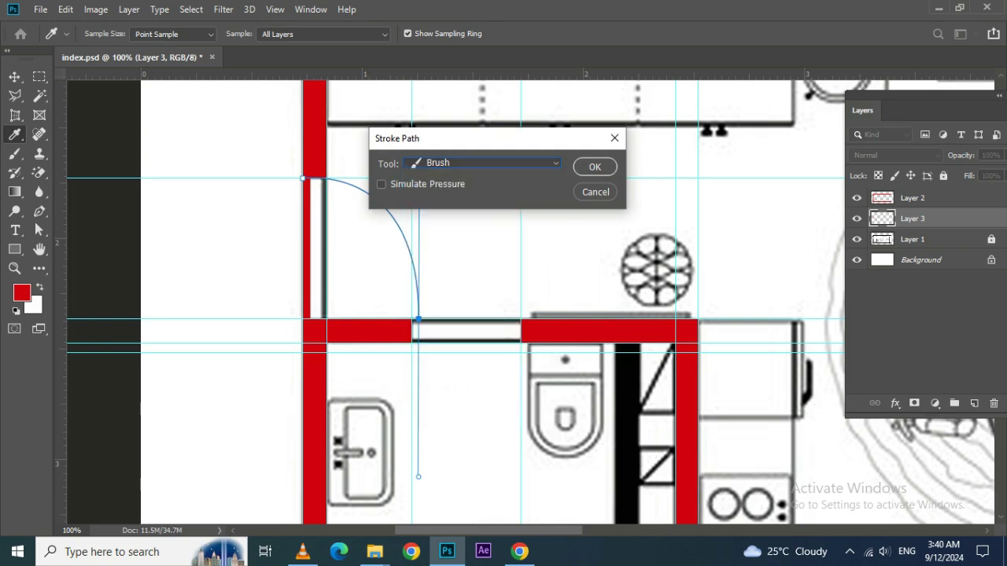
key(Return)
Clear the path and selection, leaving the red arc on Layer 3
key(ctrl+Return)
key(ctrl+d)
key(v)
key(ctrl+t)
Rotate the door arc 90° clockwise and stretch it to 119.16% to span the opening
right_click(376, 259)
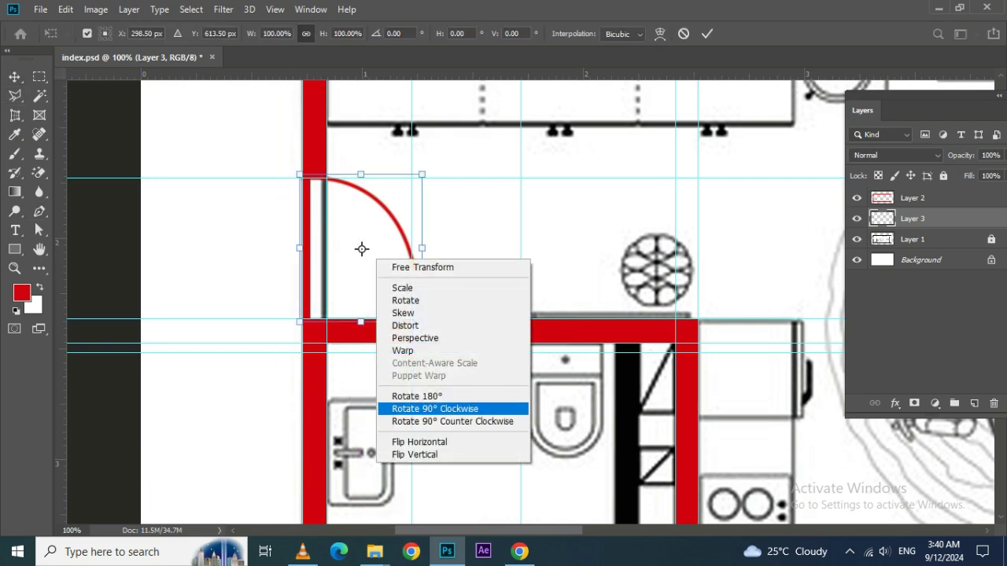
click(435, 408)
mouse_move(362, 250)
mouse_down()
mouse_move(385, 239)
mouse_move(377, 241)
mouse_up()
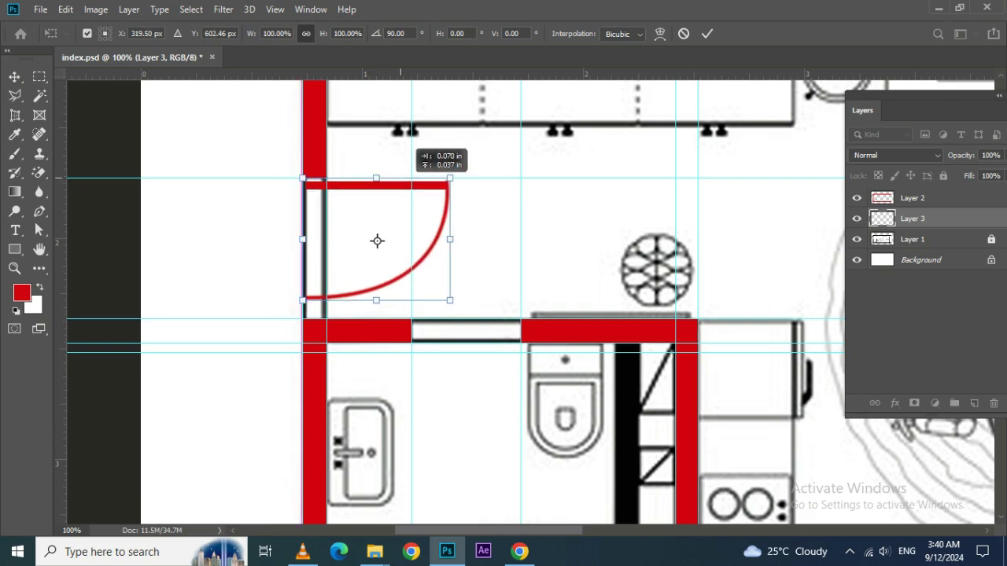
drag(377, 240, 373, 234)
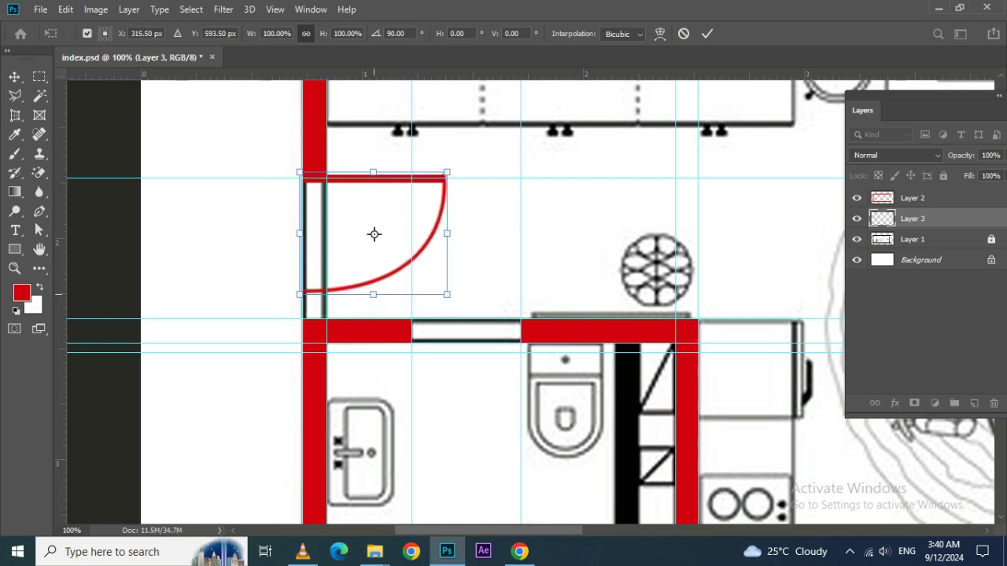
drag(373, 294, 373, 317)
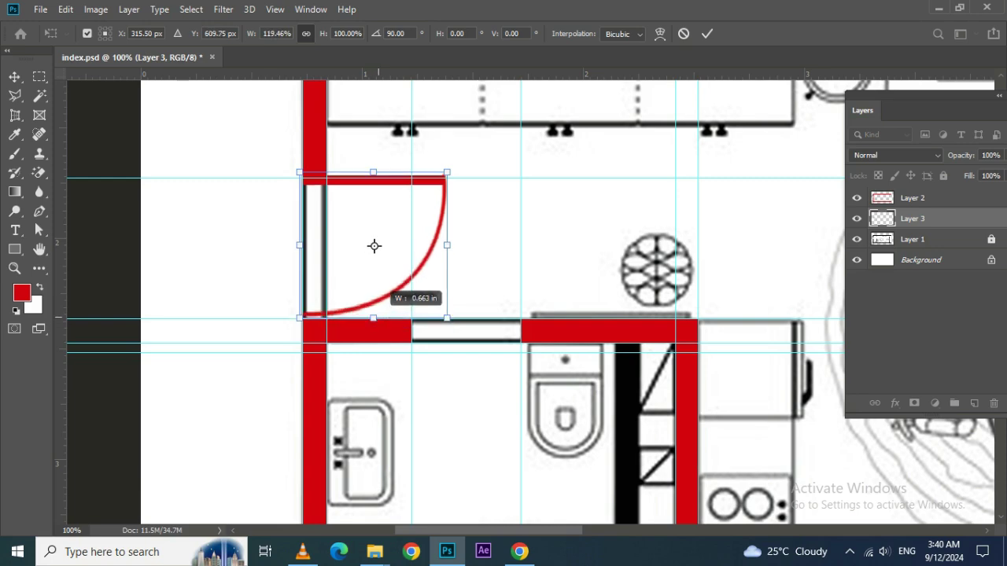
drag(372, 318, 373, 318)
Flip the arc vertically and horizontally, move it outside the left wall, and apply
right_click(400, 221)
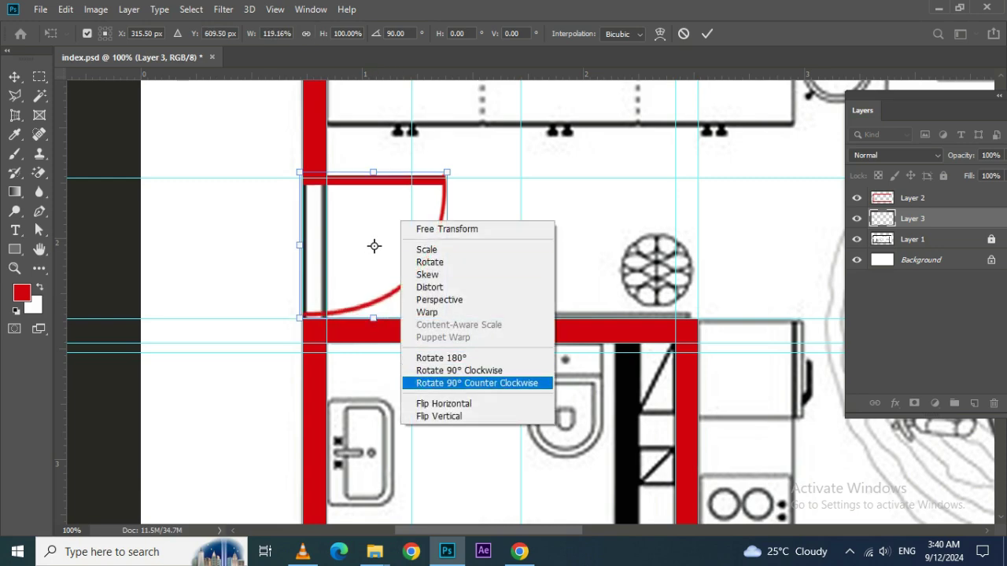
click(428, 416)
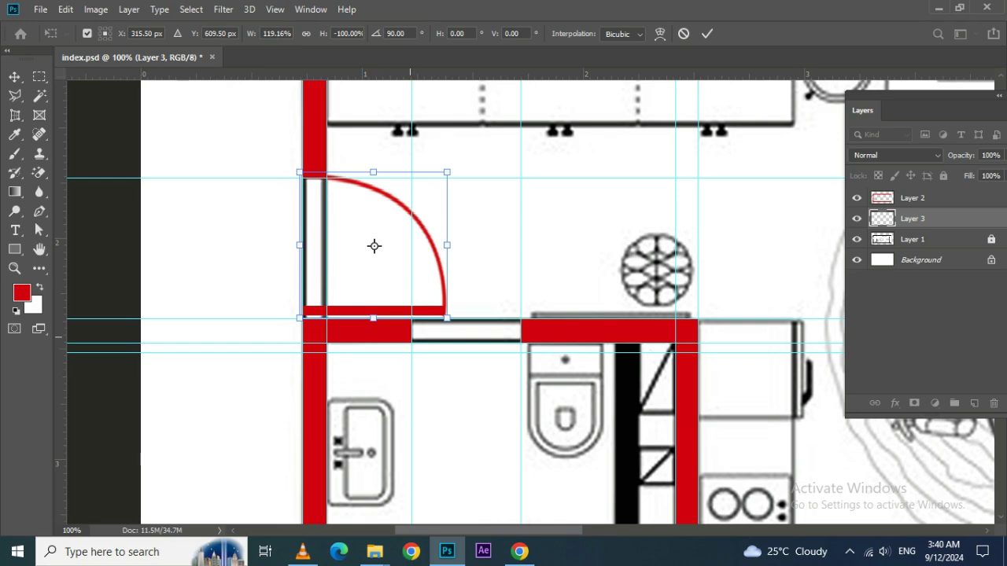
drag(373, 246, 374, 251)
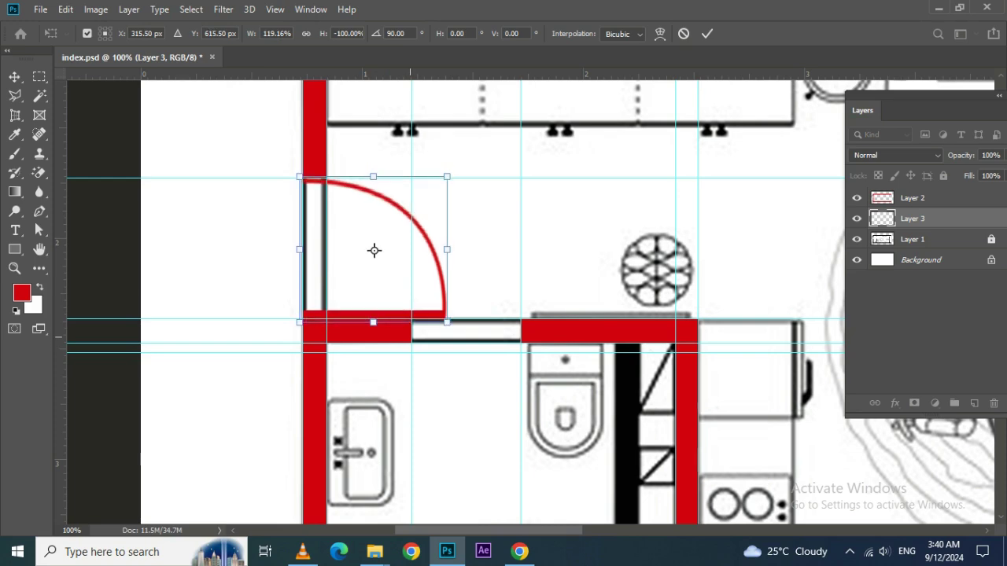
right_click(407, 246)
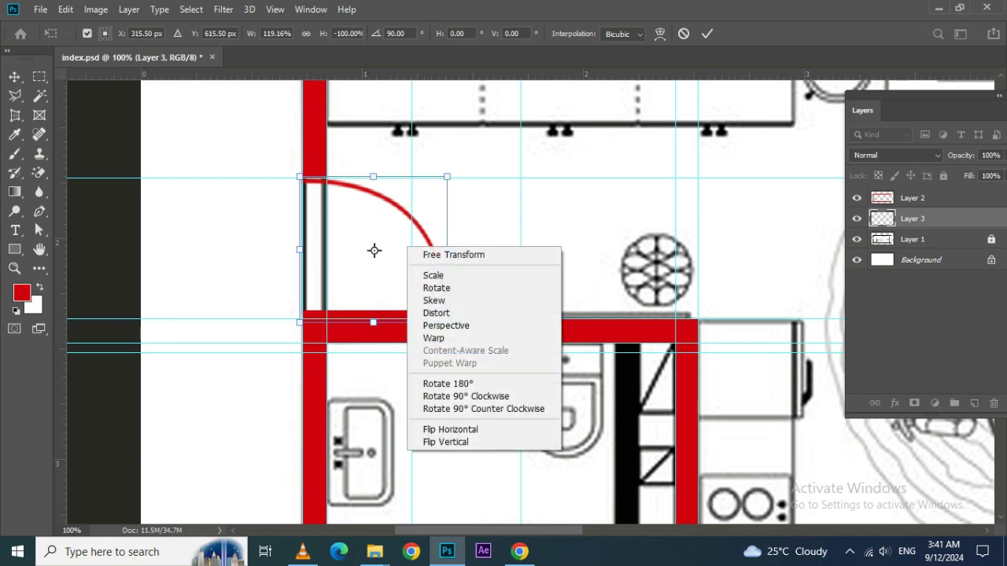
click(450, 429)
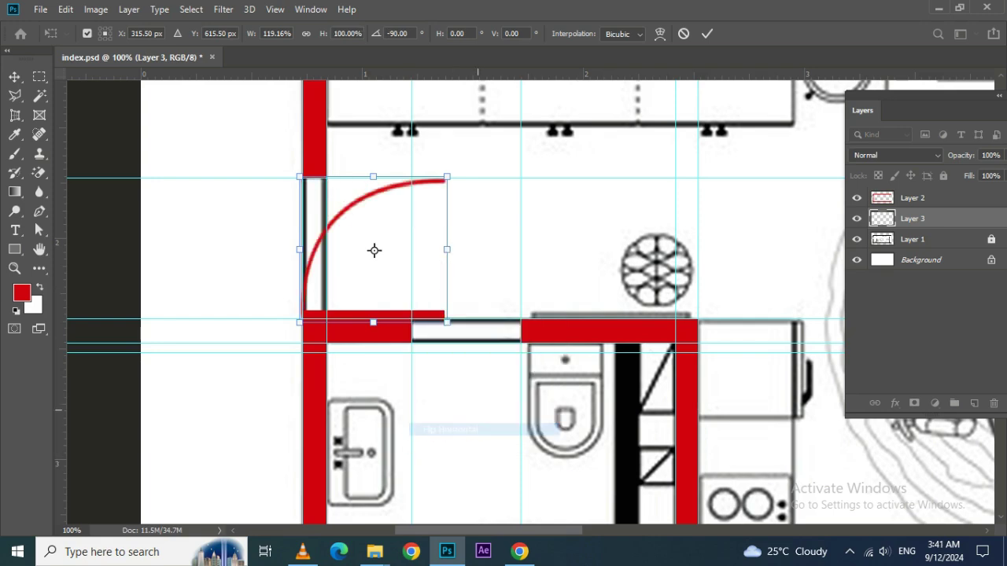
mouse_move(374, 250)
mouse_down()
mouse_move(233, 251)
mouse_move(255, 250)
mouse_up()
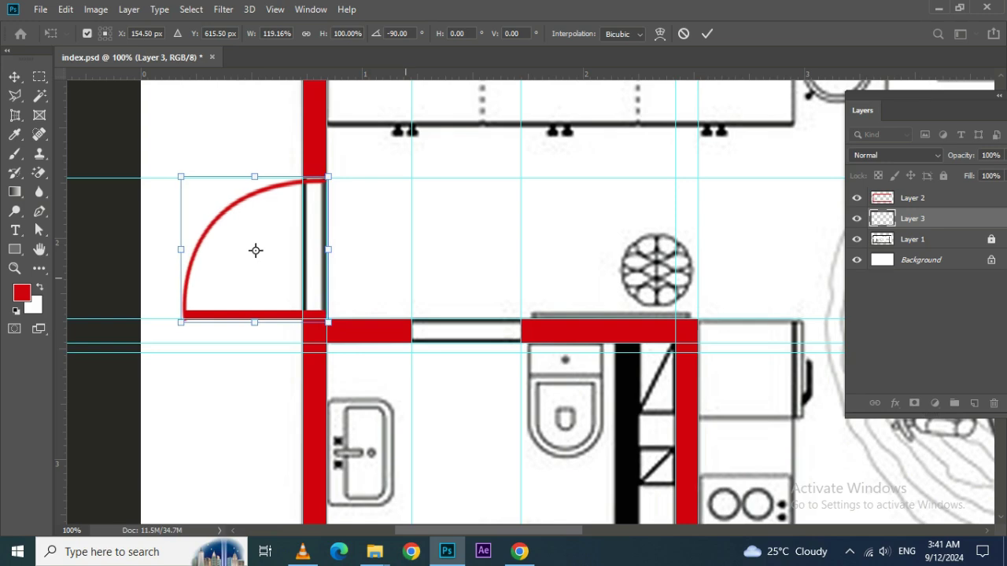
drag(256, 250, 256, 250)
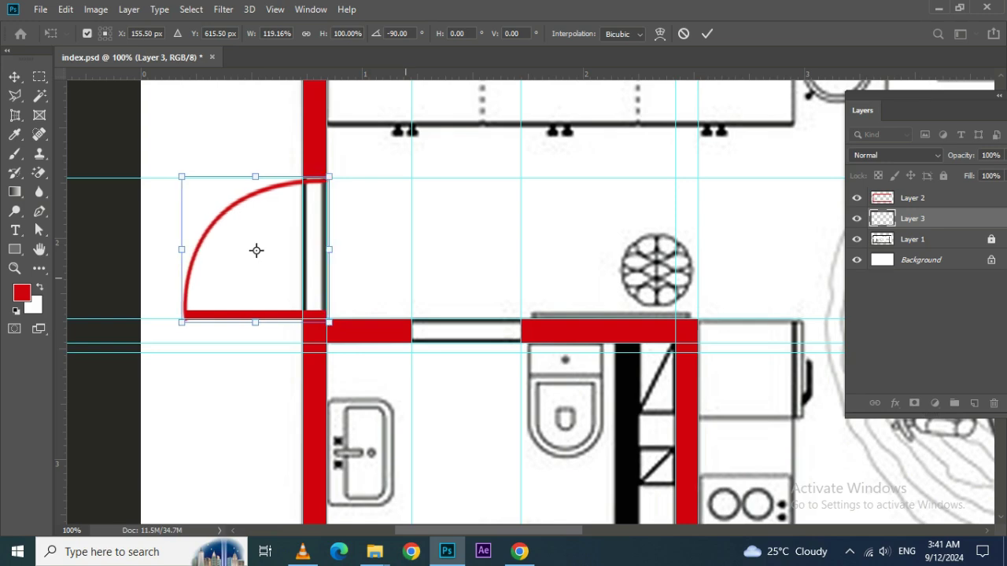
key(Return)
Nudge the door arc into place and duplicate it as Layer 3 copy
key(Right)
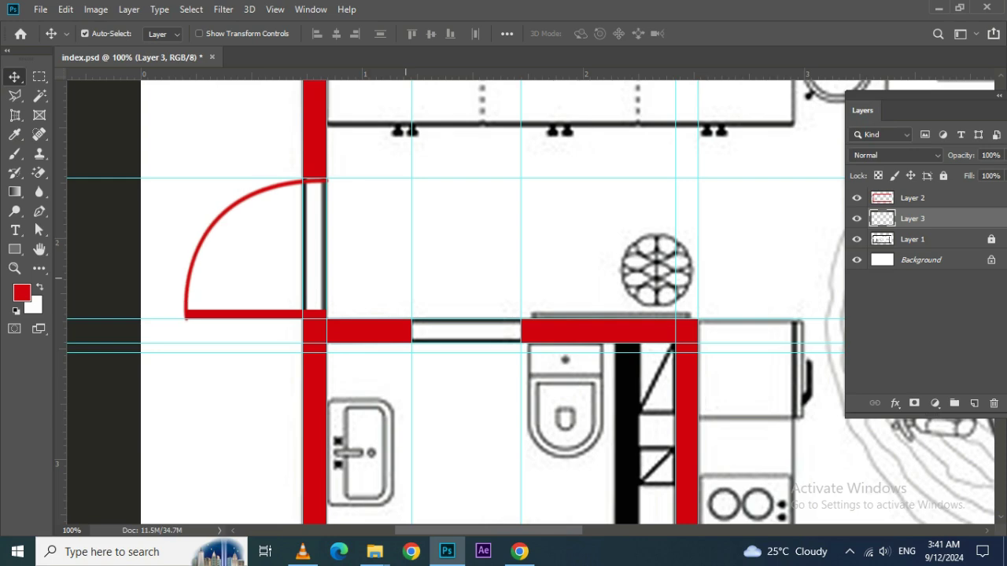
key(Right)
key(Left)
key(Left)
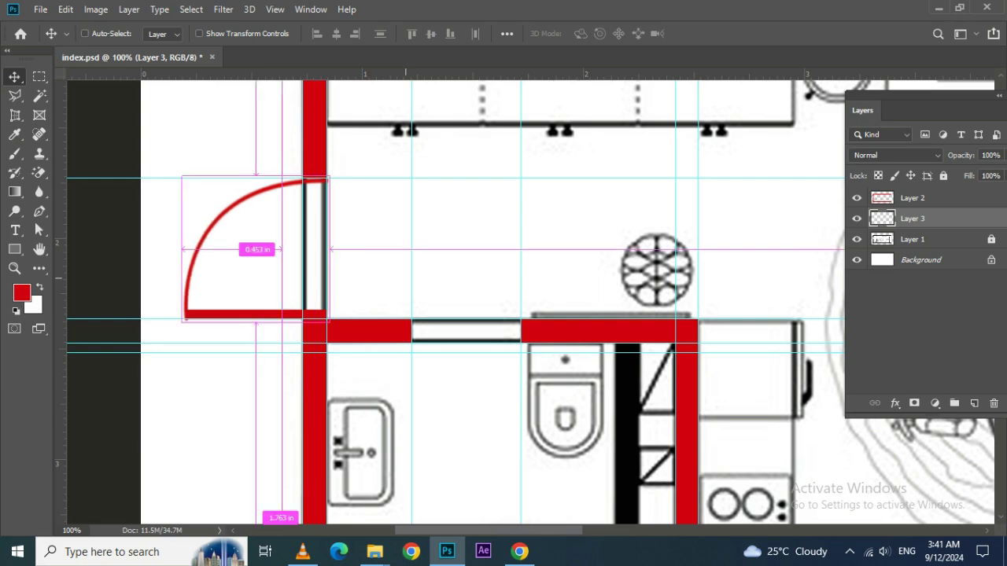
key(ctrl+j)
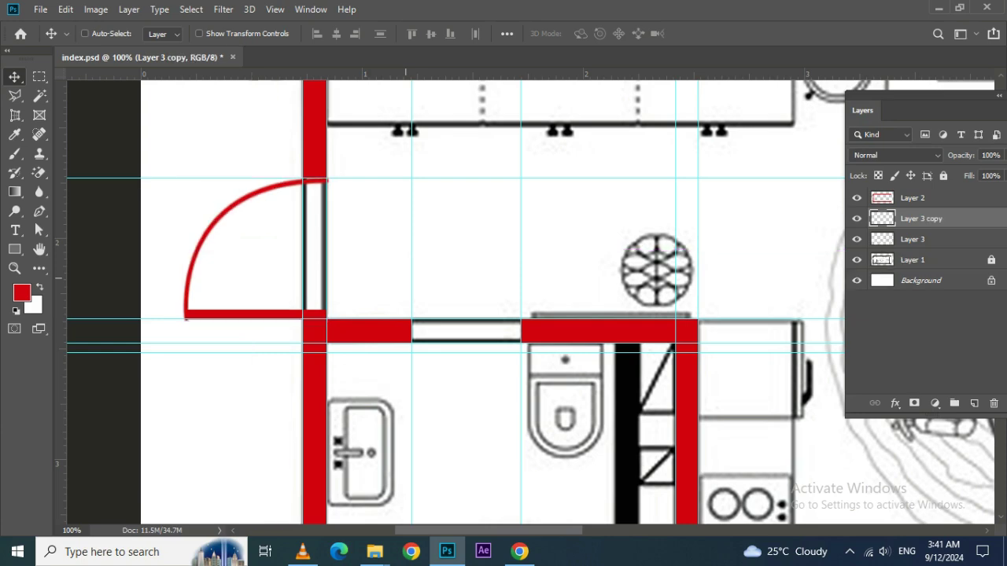
Copy the door arc with Layer Via Copy and move the copy right toward the bathroom
key(shift+Right)
key(shift+Right)
key(shift+Right)
key(shift+Right)
key(shift+Right)
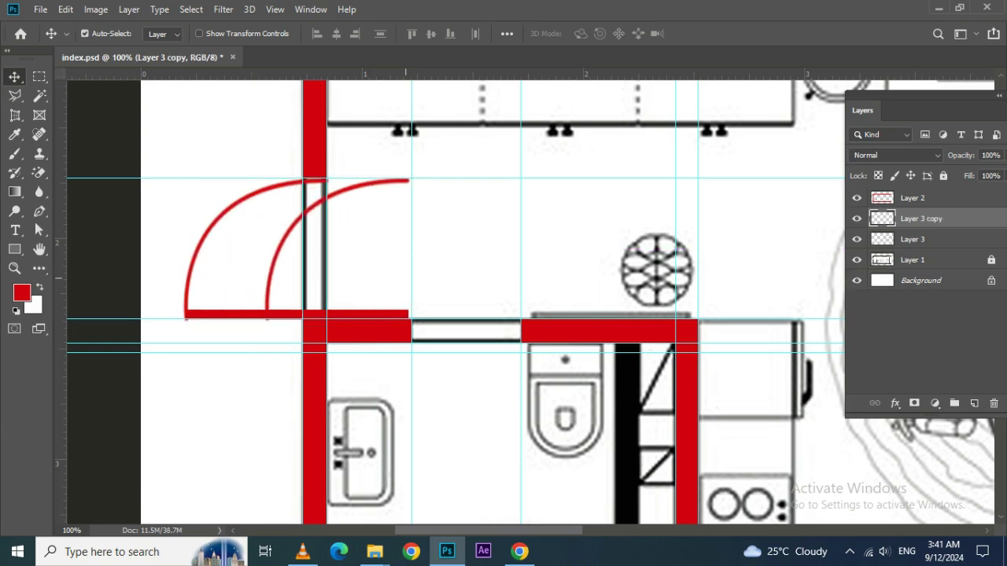
key(shift+Right)
key(shift+Right)
key(shift+Right)
key(shift+Right)
key(shift+Right)
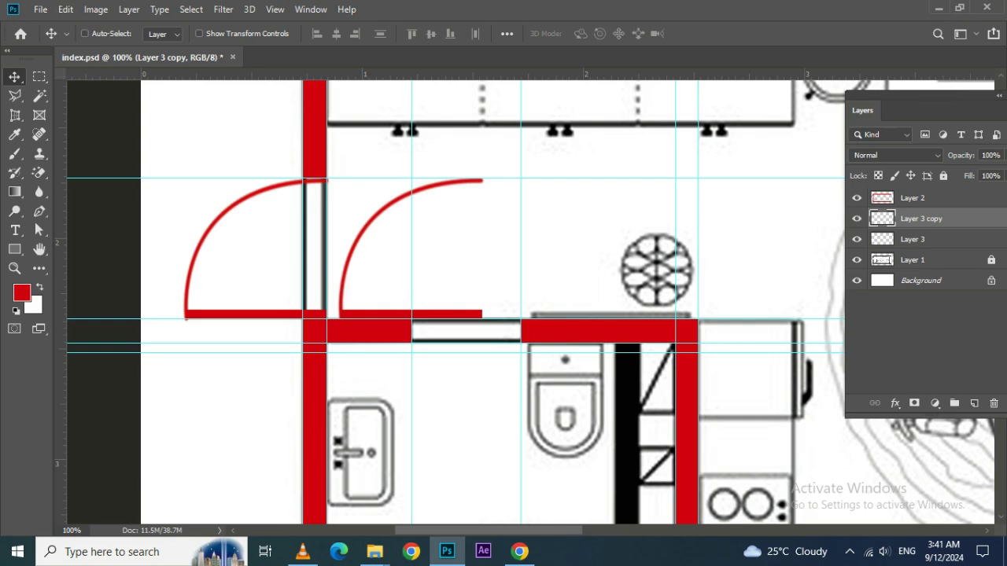
key(ctrl+z)
click(129, 9)
mouse_move(172, 78)
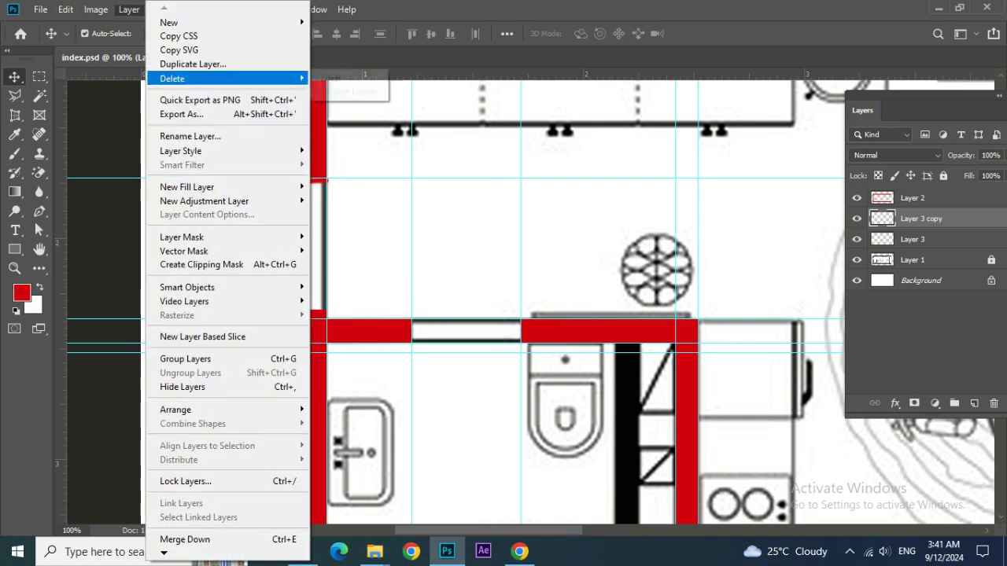
click(349, 156)
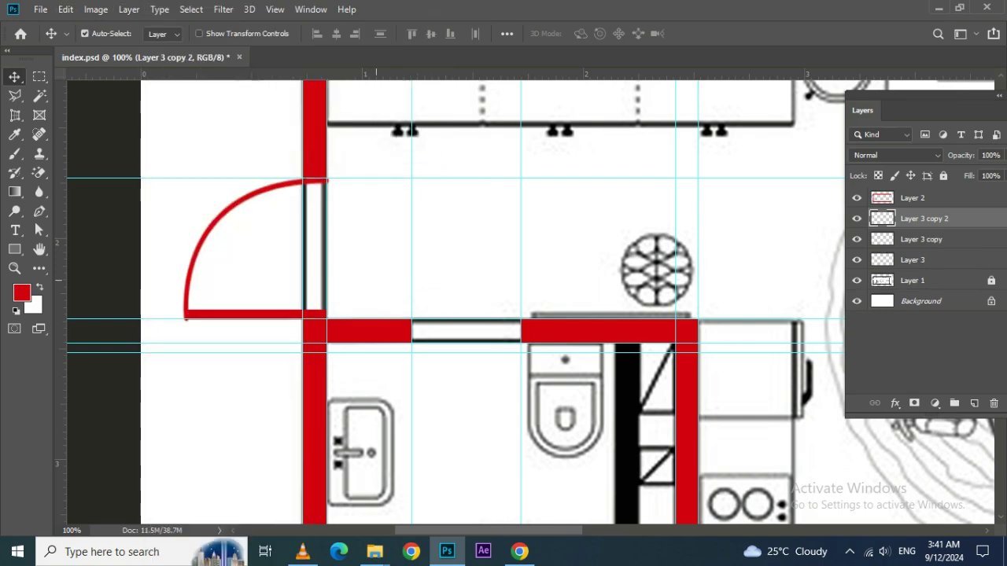
drag(252, 236, 409, 236)
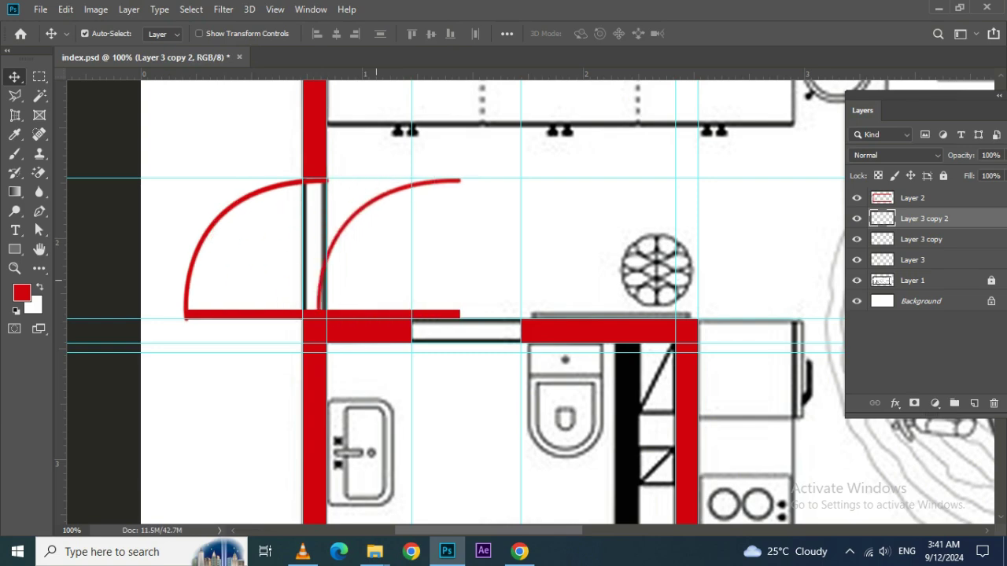
drag(408, 236, 440, 236)
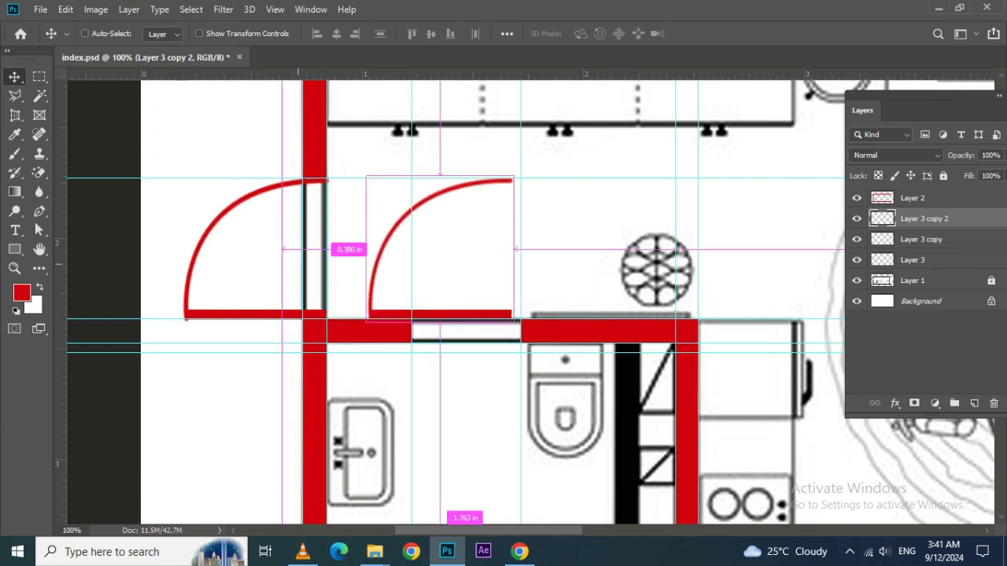
Rotate the door copy 90° clockwise and flip it vertically and horizontally
key(ctrl+t)
right_click(465, 248)
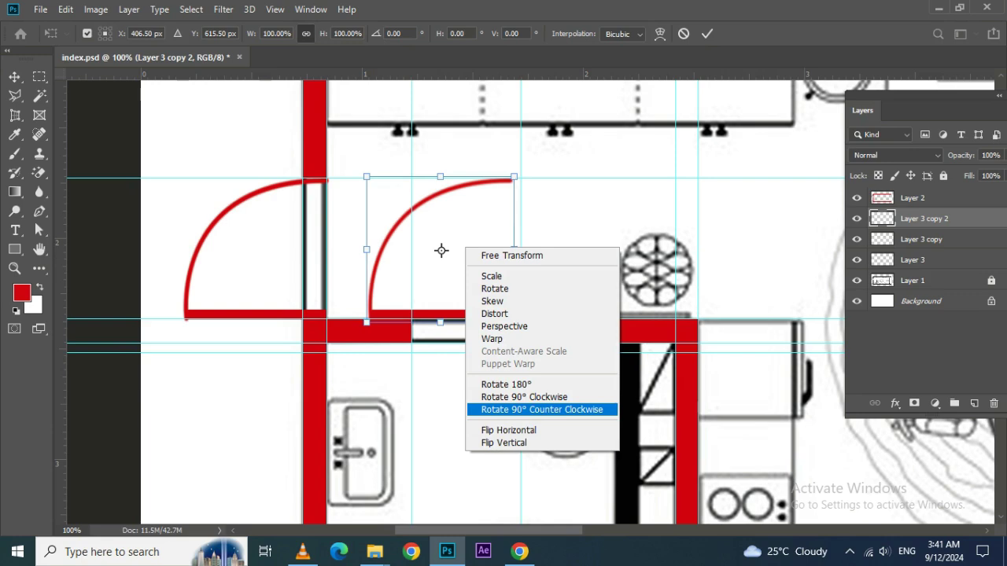
click(524, 397)
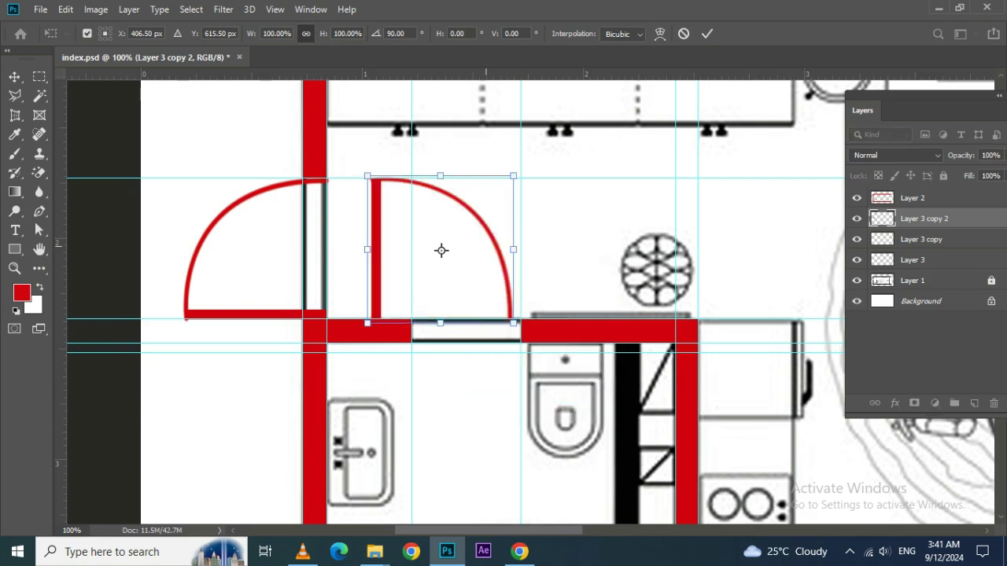
right_click(485, 247)
click(561, 443)
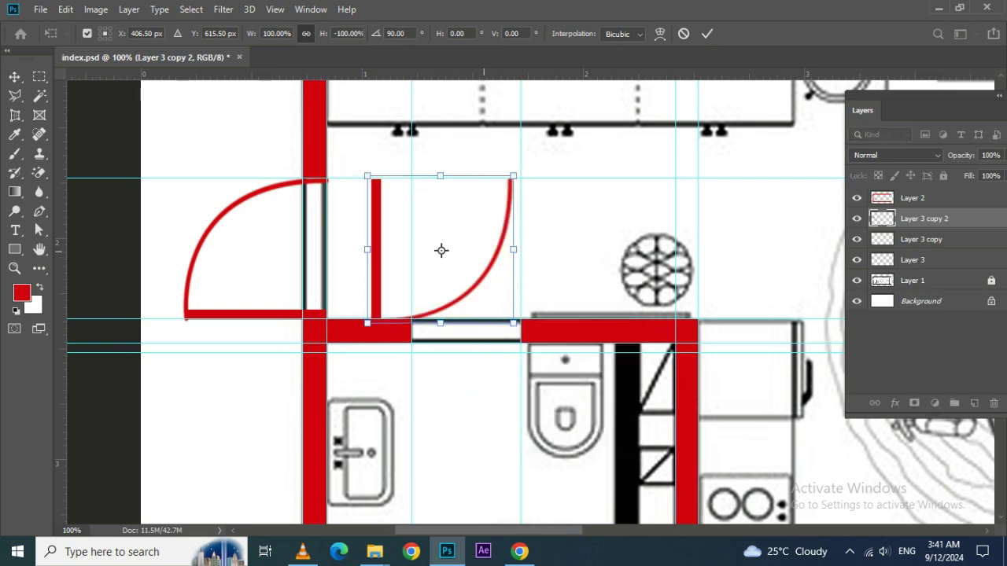
right_click(484, 252)
click(562, 435)
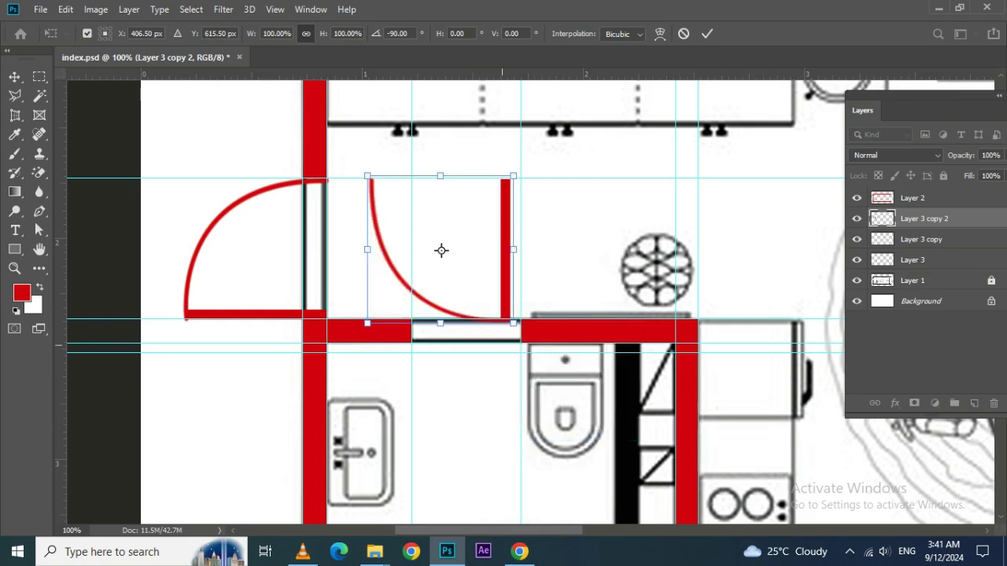
Nudge the door copy into the bathroom doorway and narrow it to 77.39%
key(shift+Down)
key(shift+Down)
key(shift+Down)
key(shift+Down)
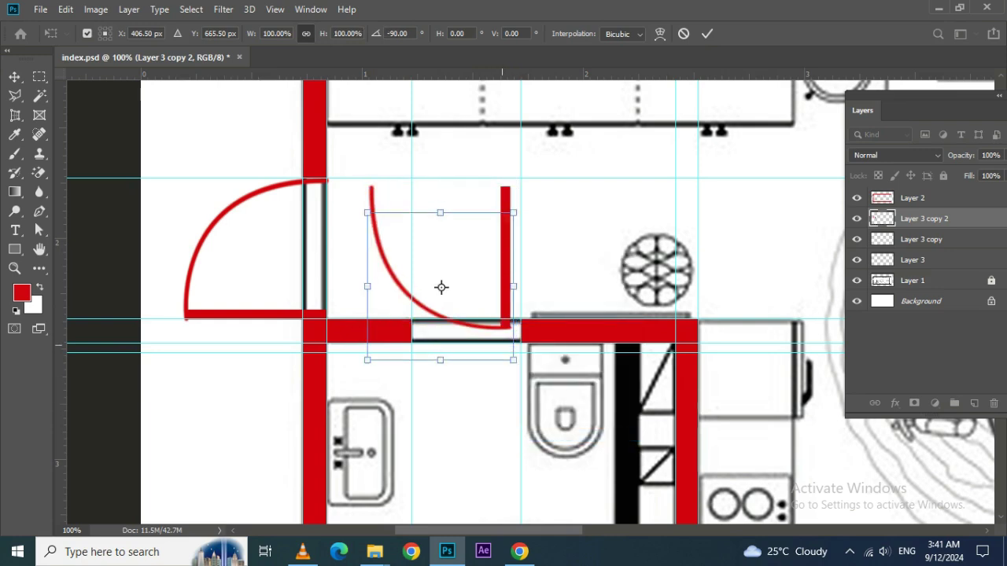
key(shift+Down)
key(shift+Down)
key(shift+Down)
key(shift+Right)
key(Right)
key(Right)
key(Right)
key(Right)
key(Right)
key(Right)
key(Right)
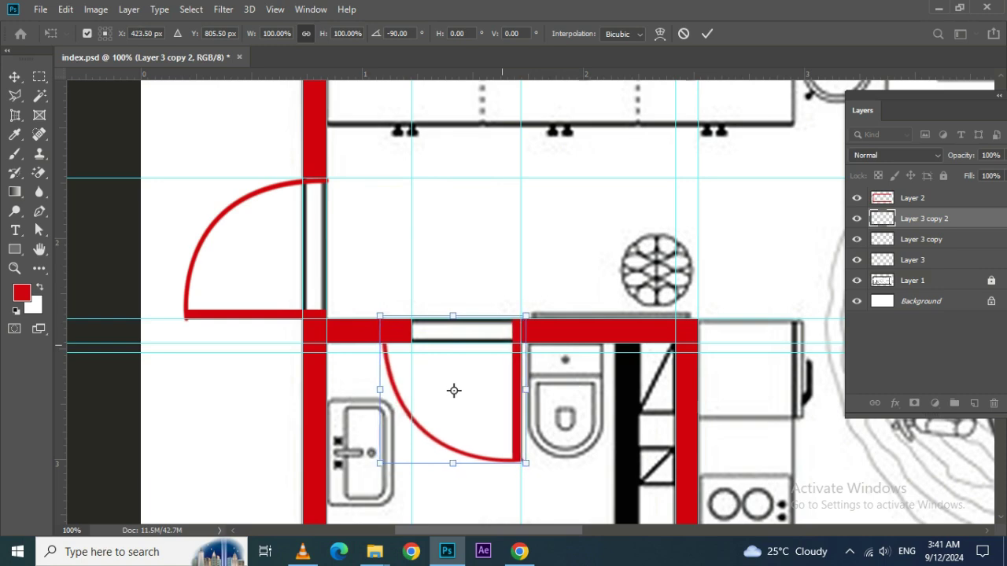
key(Right)
key(Right)
key(Left)
key(Left)
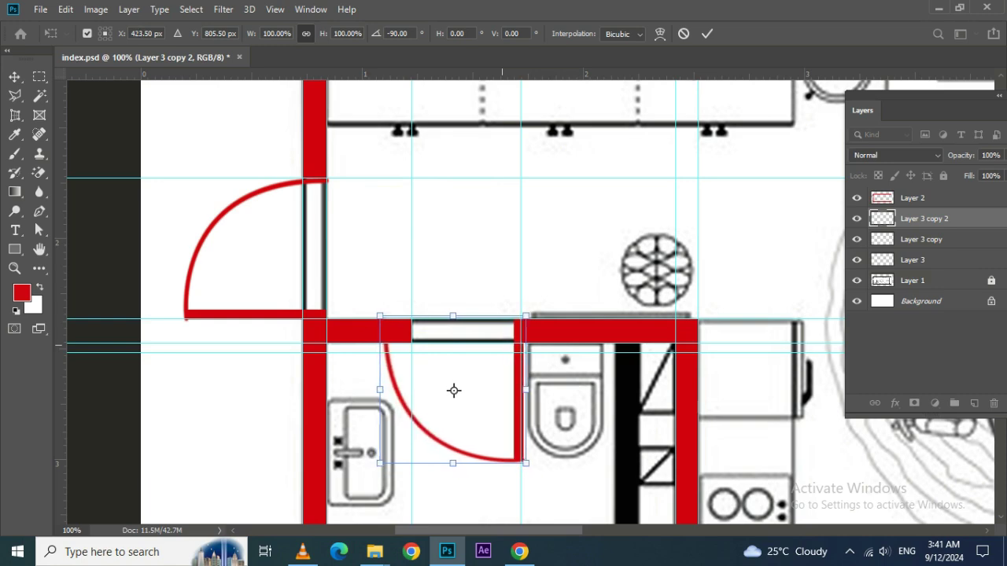
key(Left)
key(Left)
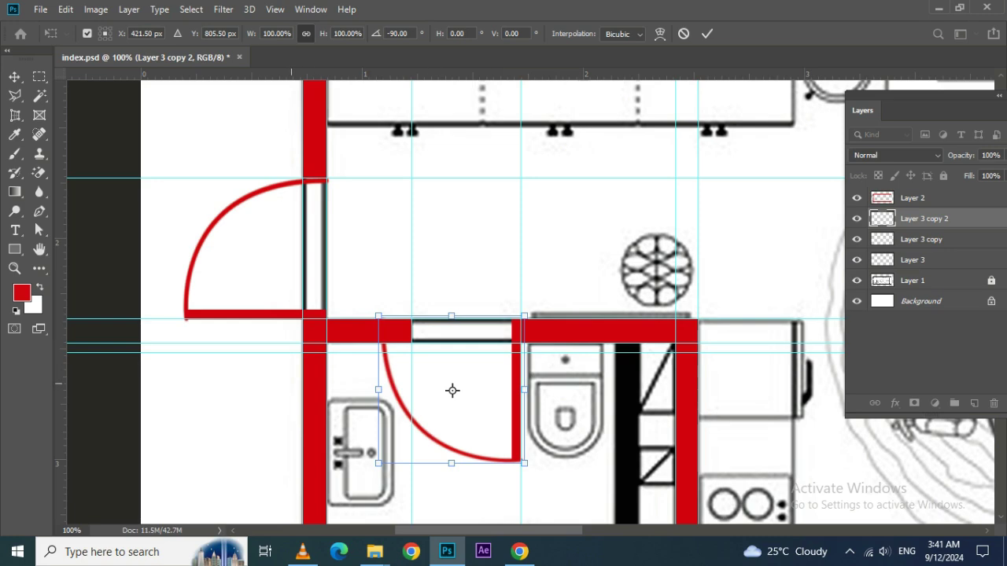
drag(378, 390, 411, 390)
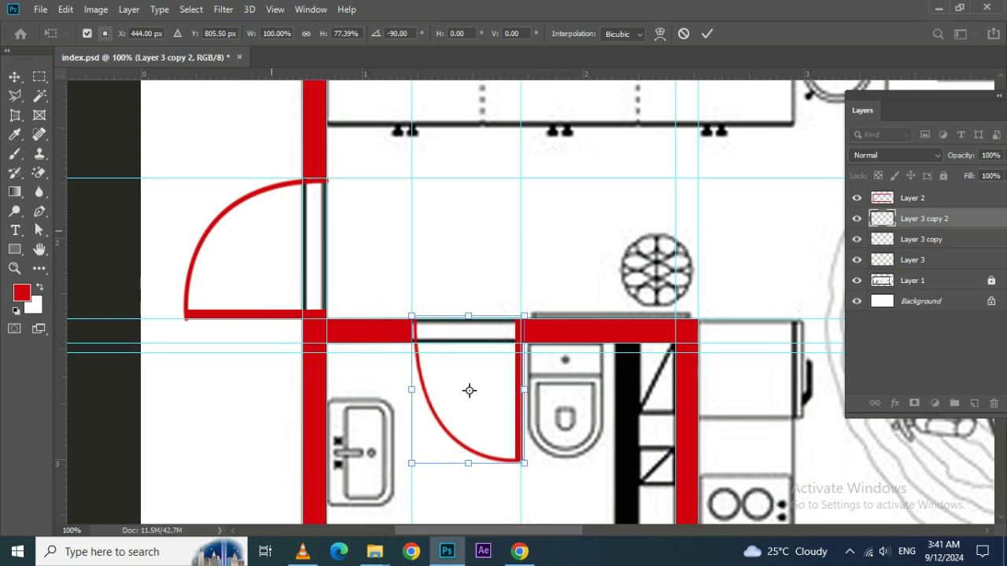
key(Return)
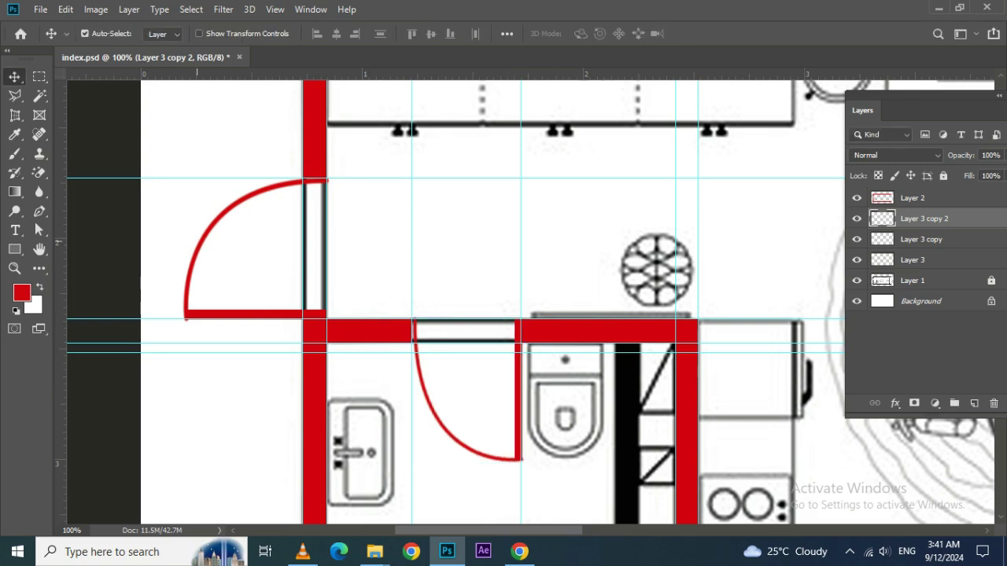
scroll(551, 337, down, 5)
scroll(551, 336, right, 5)
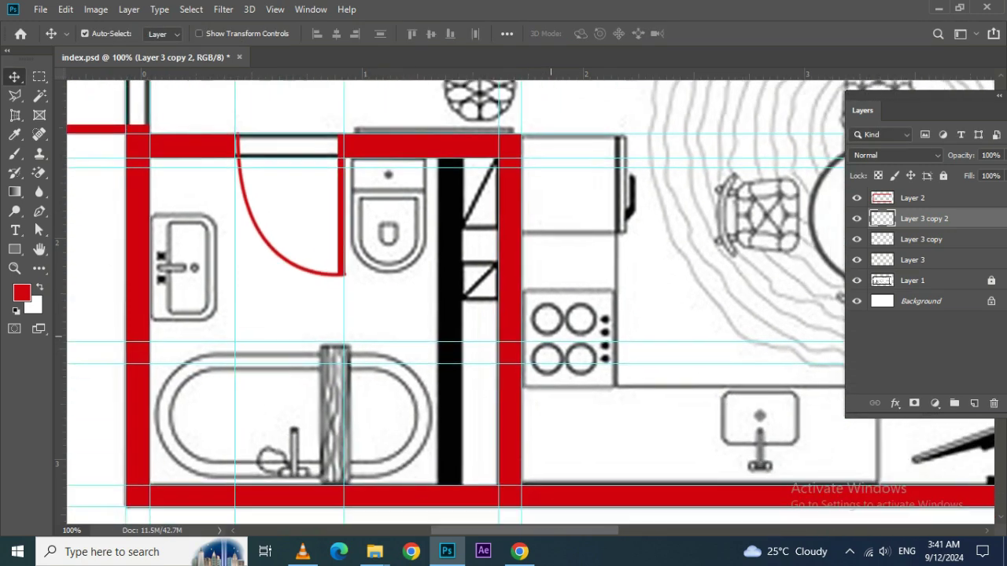
Add a new layer and marquee-select the narrow window frame strip
scroll(551, 337, right, 3)
scroll(535, 299, right, 6)
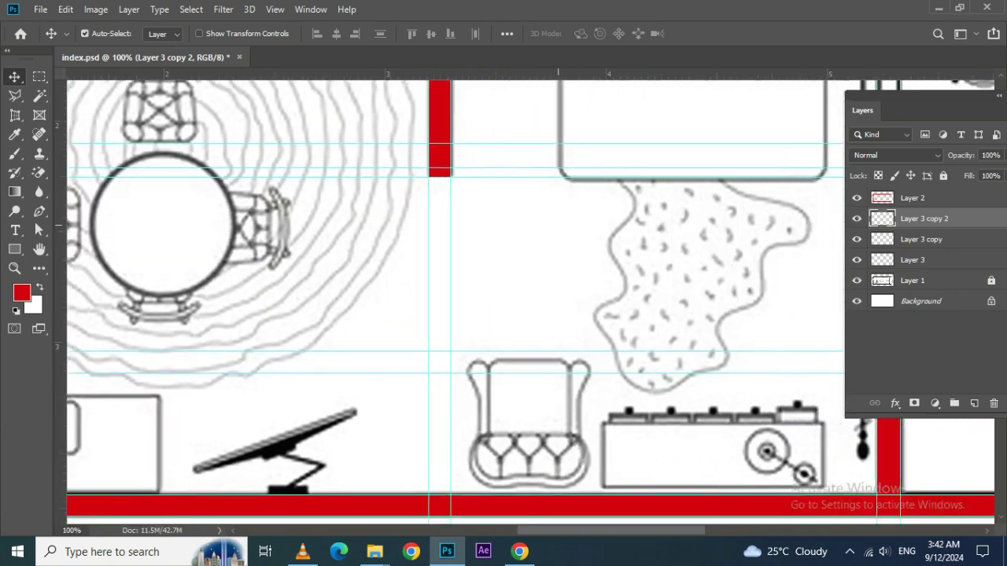
scroll(511, 236, down, 3)
scroll(511, 303, up, 1)
scroll(511, 303, right, 2)
scroll(511, 303, right, 3)
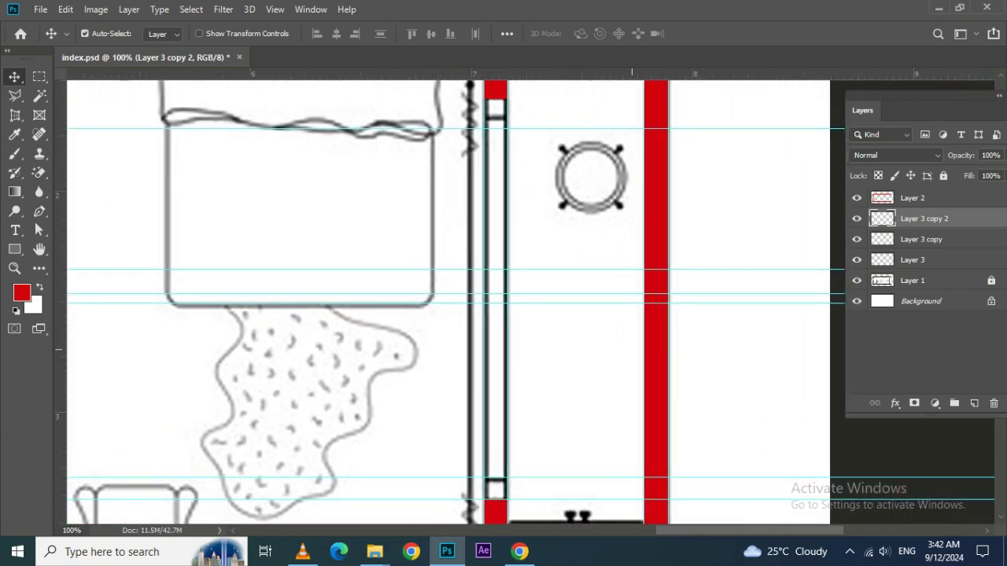
click(974, 403)
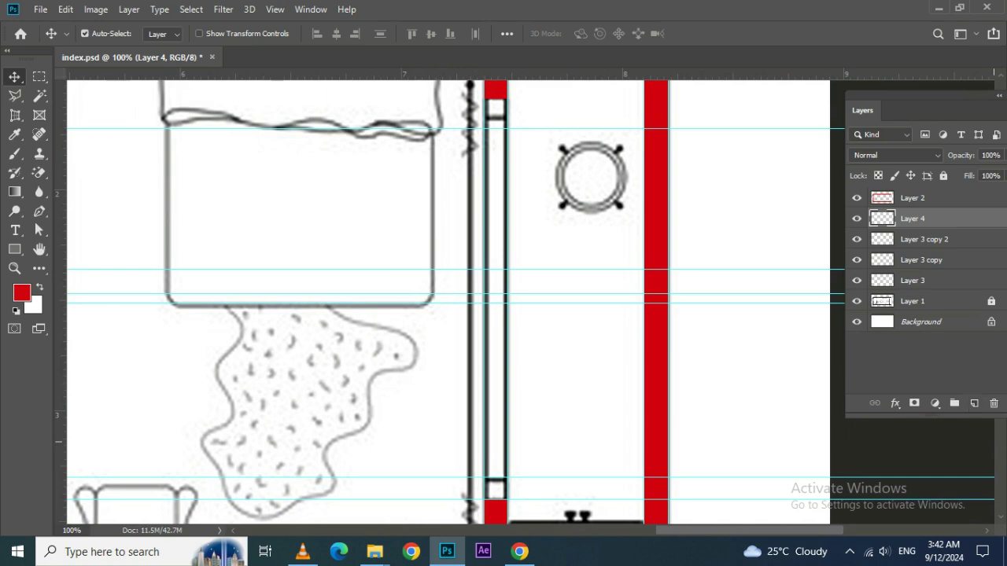
click(39, 77)
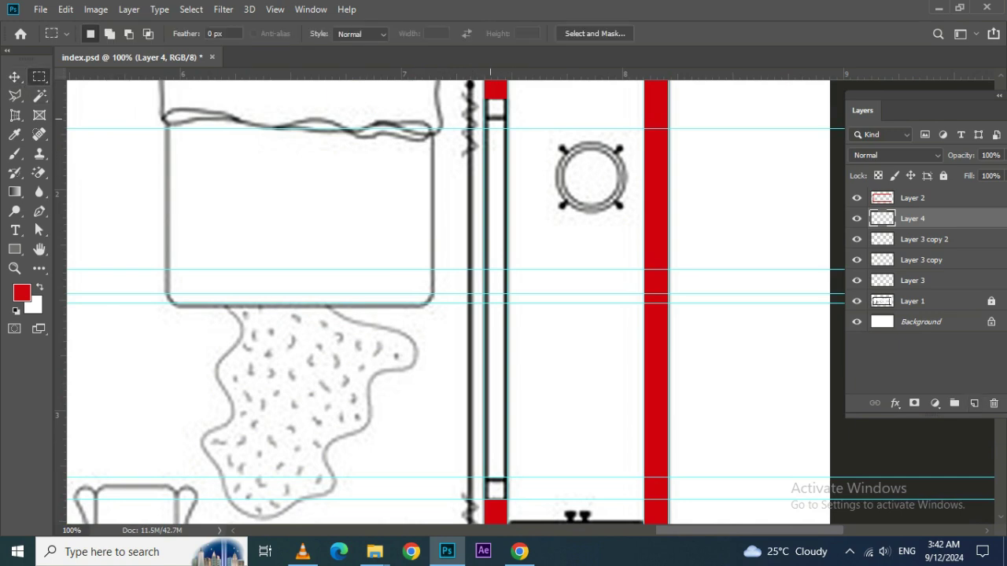
drag(485, 81, 509, 482)
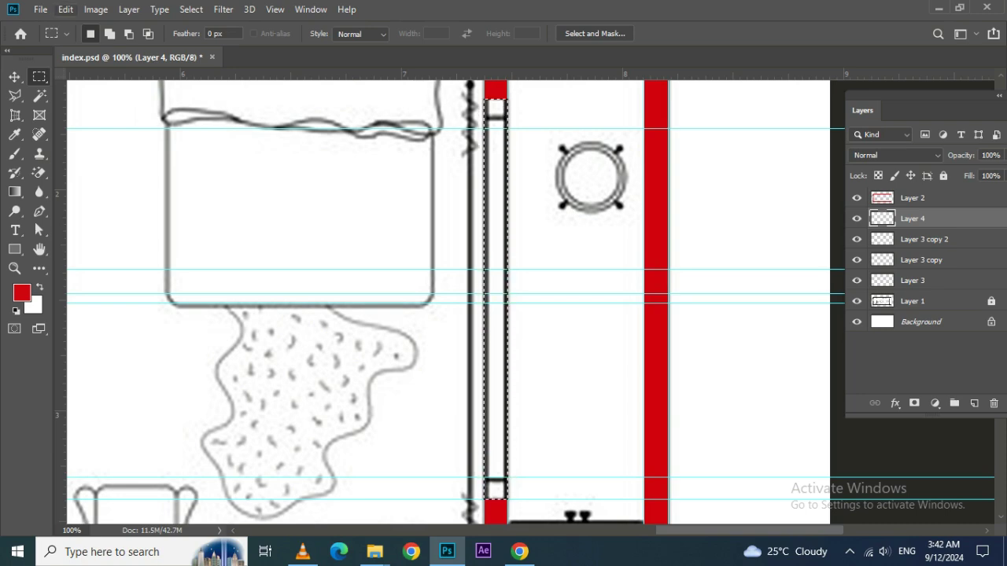
Try a 3 px red stroke on the strip, then undo it
key(alt+e)
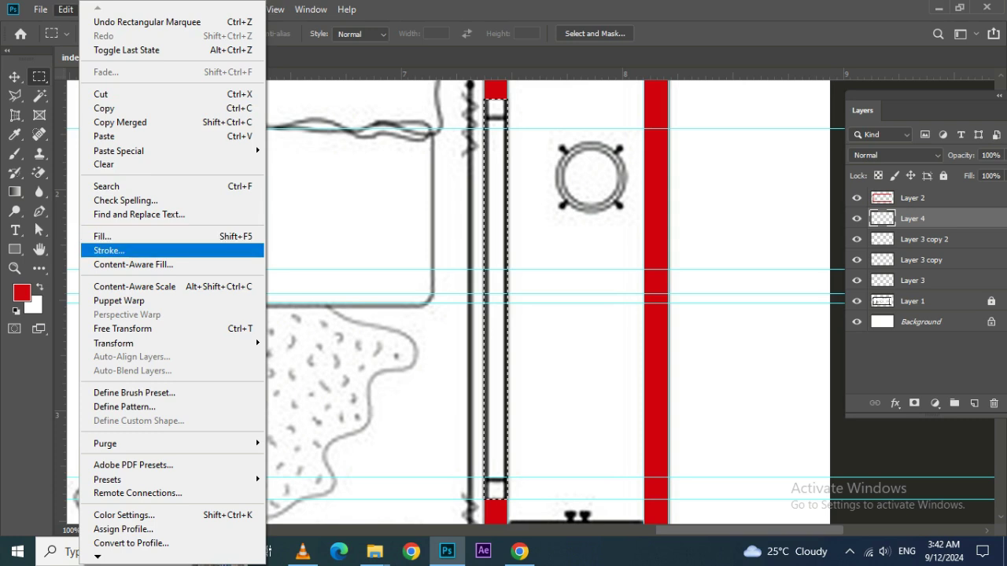
click(108, 250)
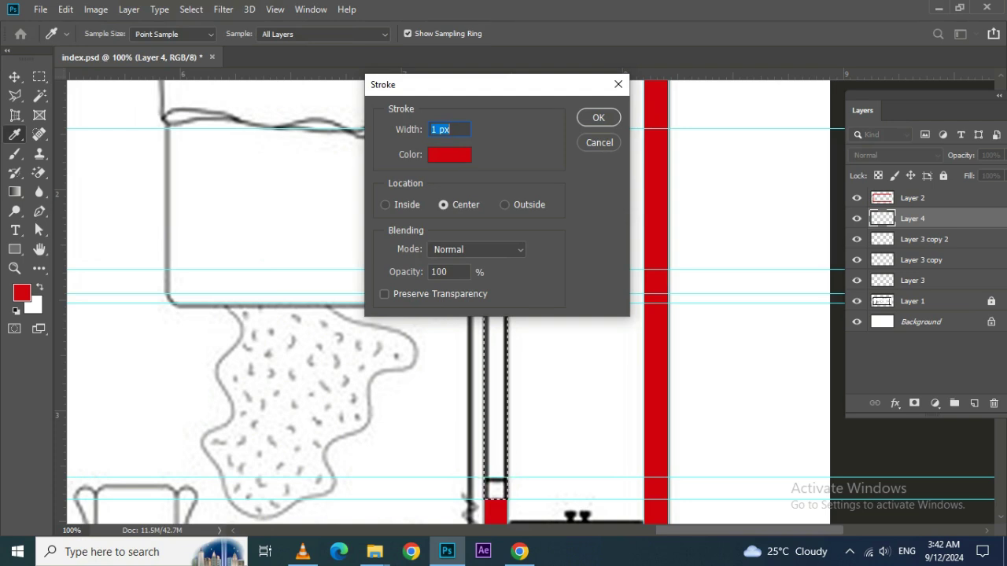
text(3)
click(598, 118)
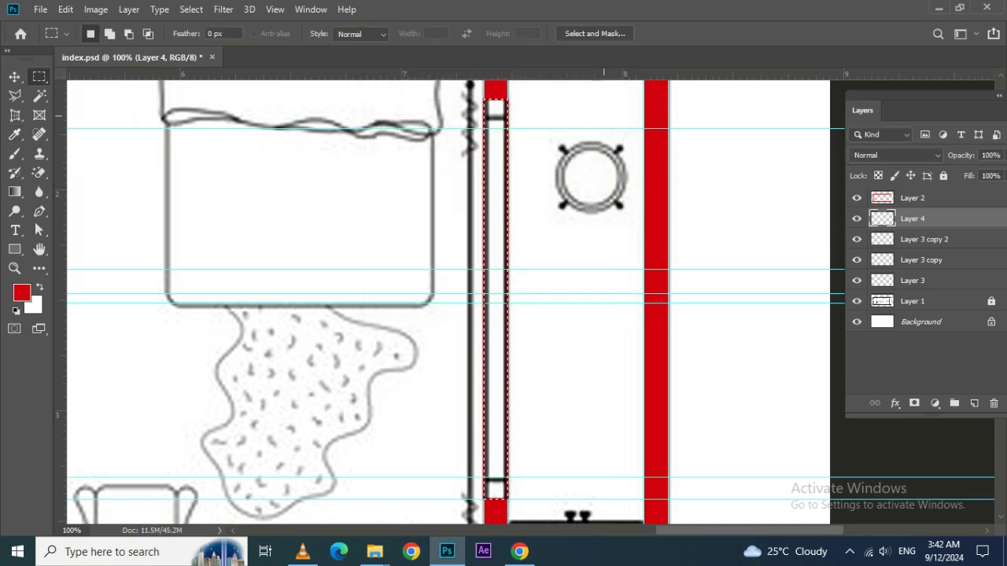
key(ctrl+z)
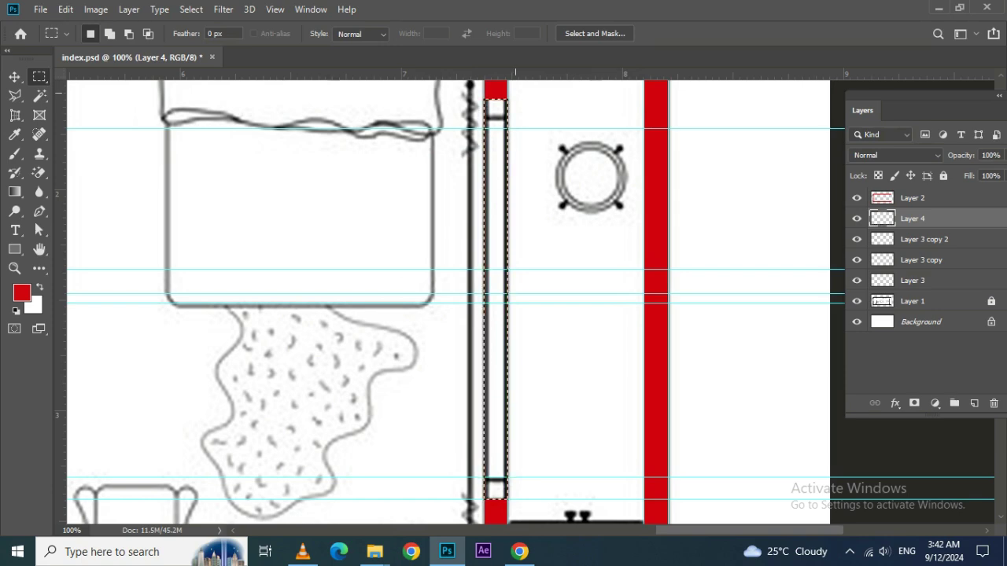
Stroke the strip with a 4 px red Inside outline, deselect and zoom in
click(66, 9)
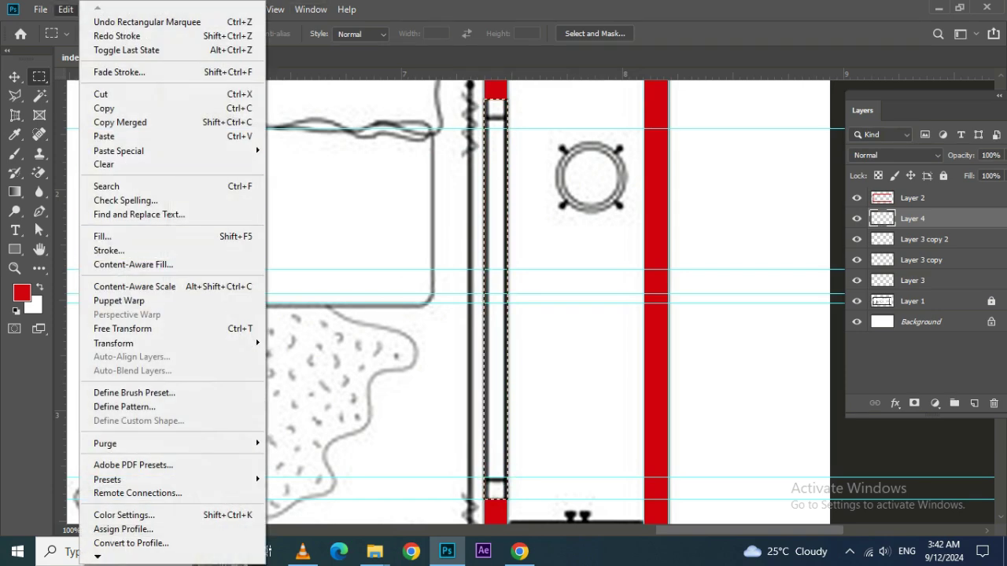
click(109, 250)
text(4)
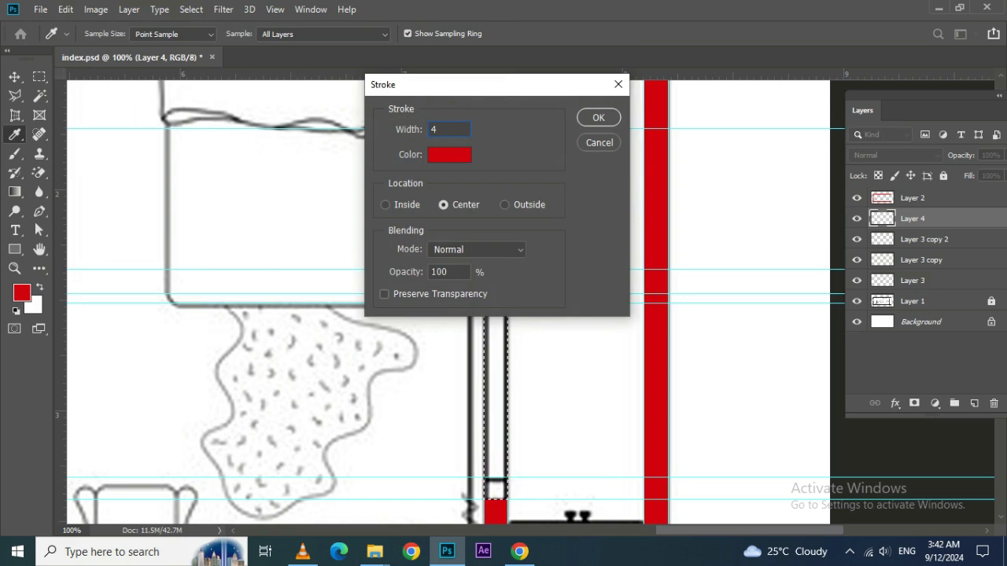
click(385, 204)
key(Return)
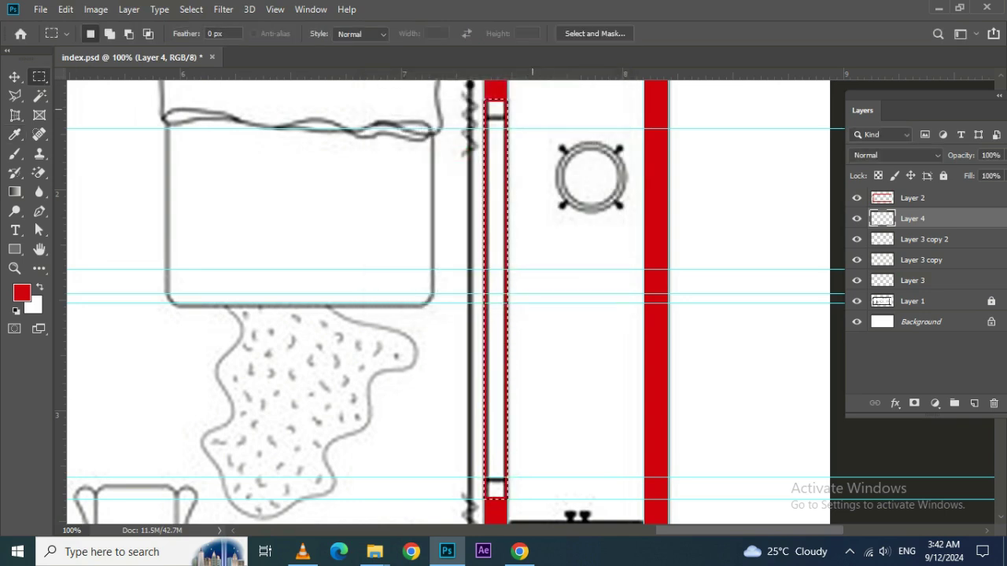
key(ctrl+d)
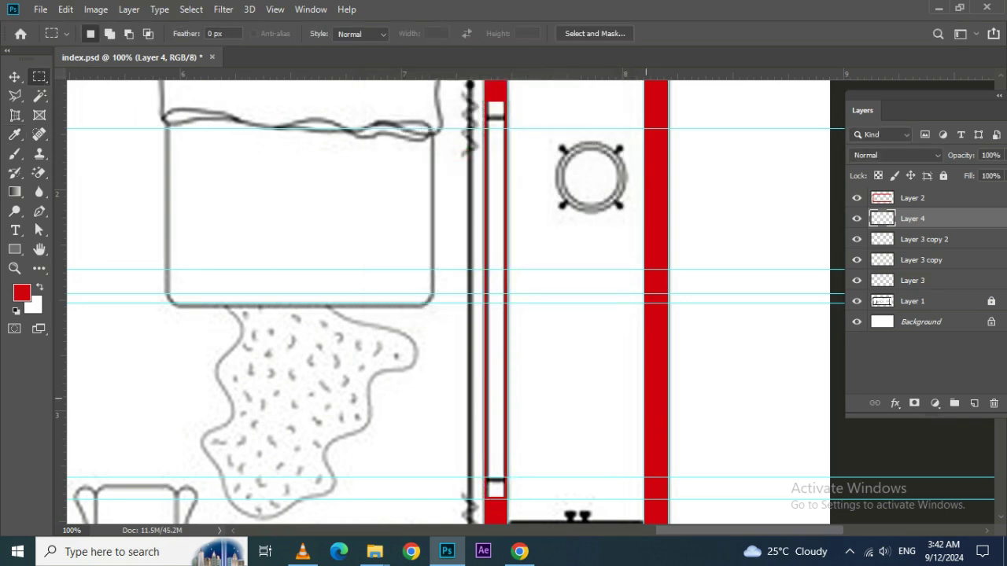
key(ctrl+plus)
key(ctrl+plus)
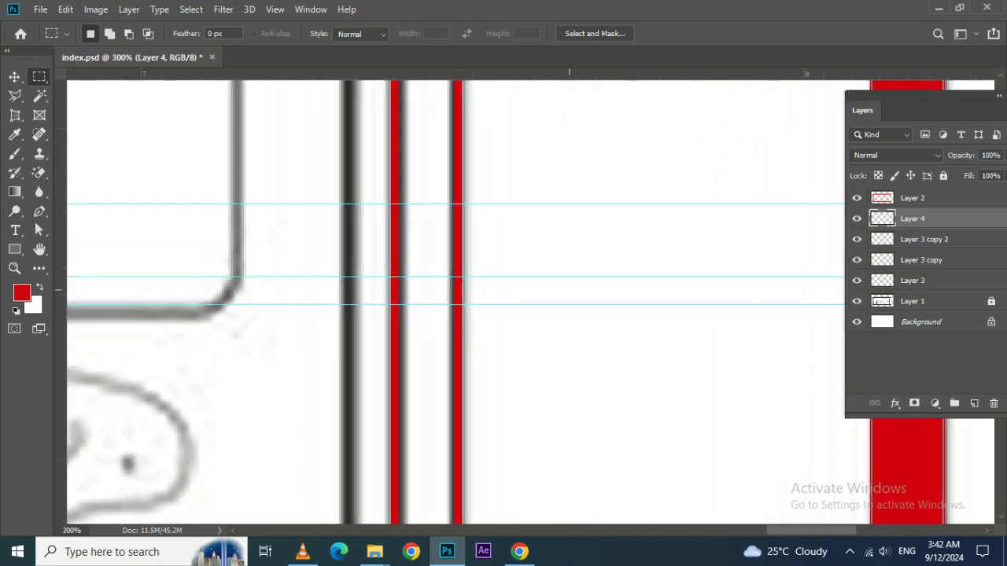
Fill both black window crossbars with the red foreground colour and deselect
scroll(454, 303, up, 5)
scroll(455, 303, up, 5)
scroll(455, 303, up, 2)
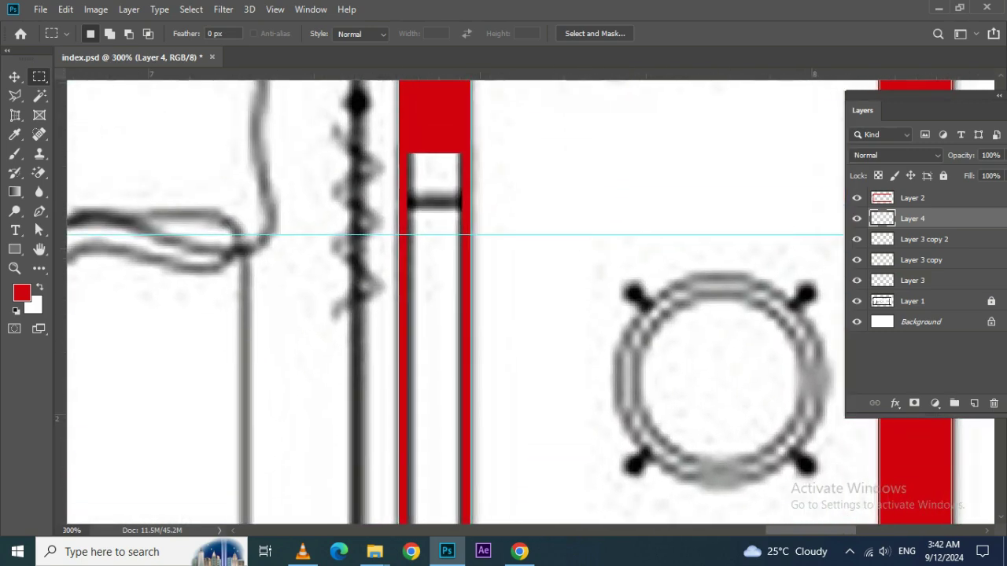
drag(399, 196, 469, 210)
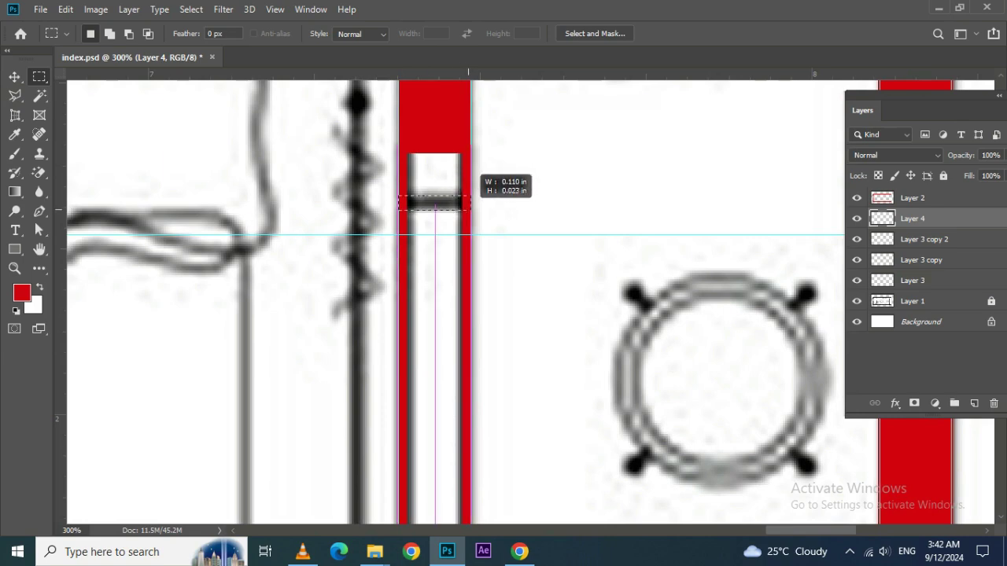
key(alt+BackSpace)
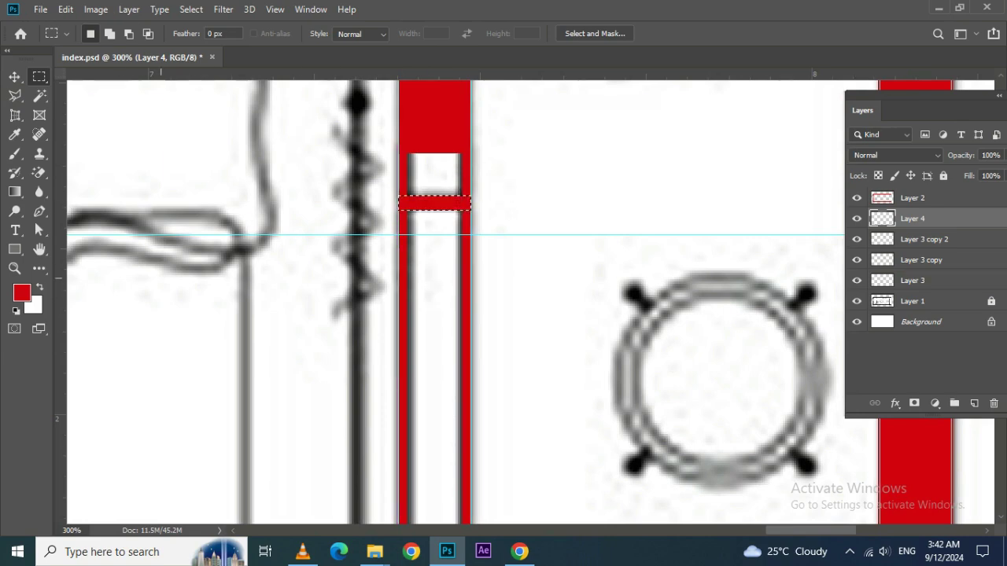
key(ctrl+d)
scroll(485, 438, left, 2)
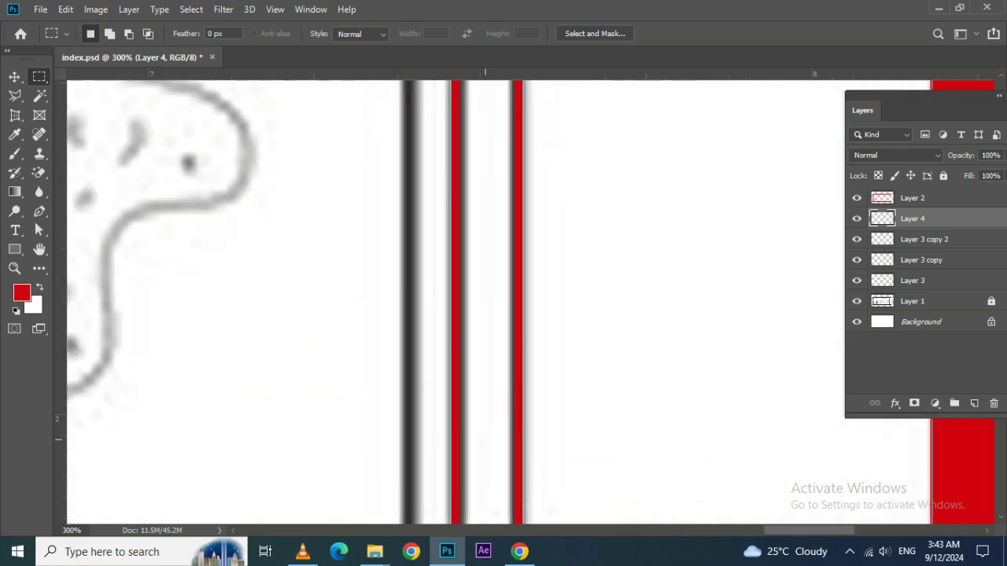
scroll(461, 265, up, 5)
drag(446, 220, 516, 233)
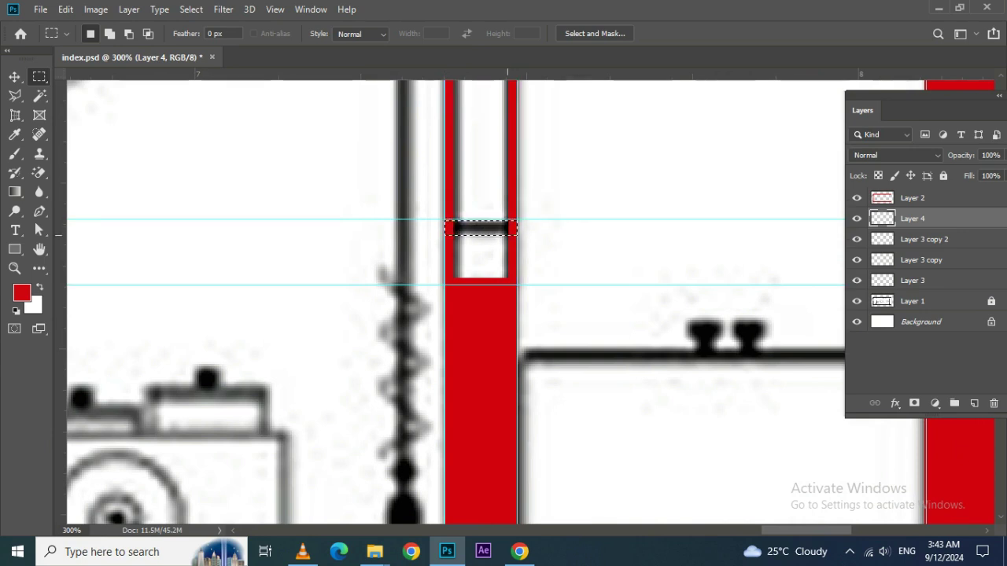
key(alt+BackSpace)
key(ctrl+d)
Switch to the Move tool, zoom out, save index.psd and enable Auto-Select
click(15, 76)
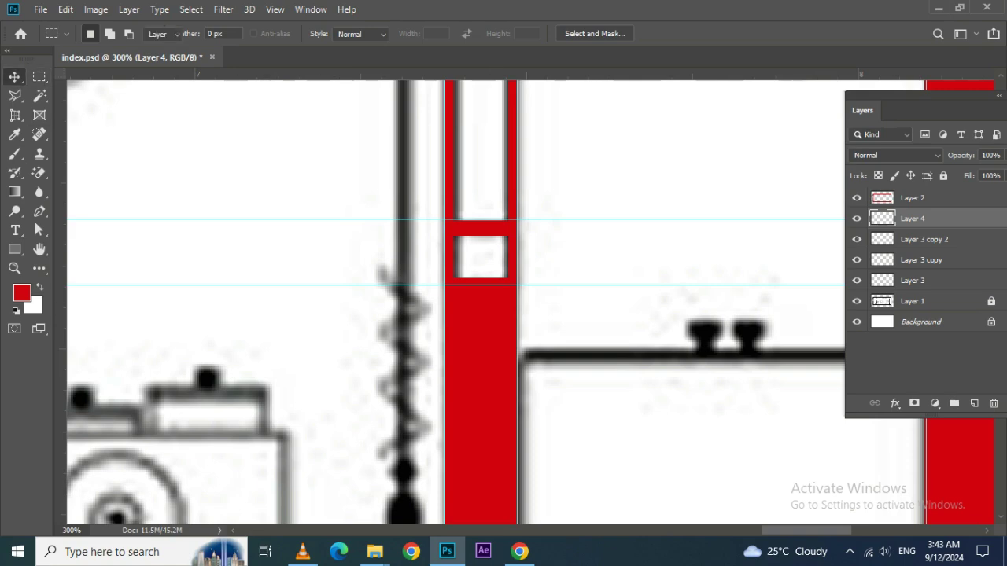
key(ctrl+minus)
key(ctrl+minus)
key(ctrl+minus)
key(ctrl+s)
click(85, 34)
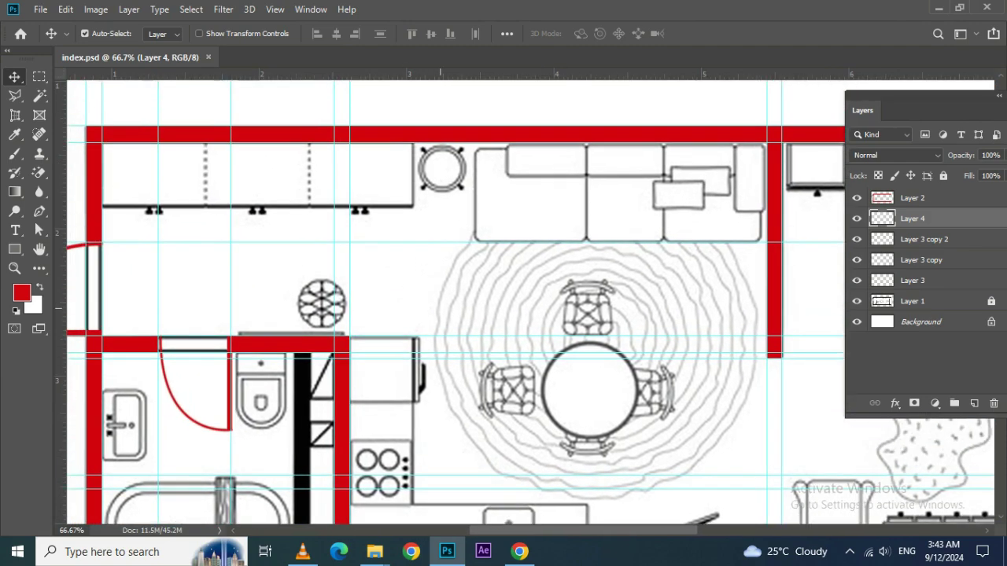
Add a new layer above Layer 1 and marquee the living area
key(m)
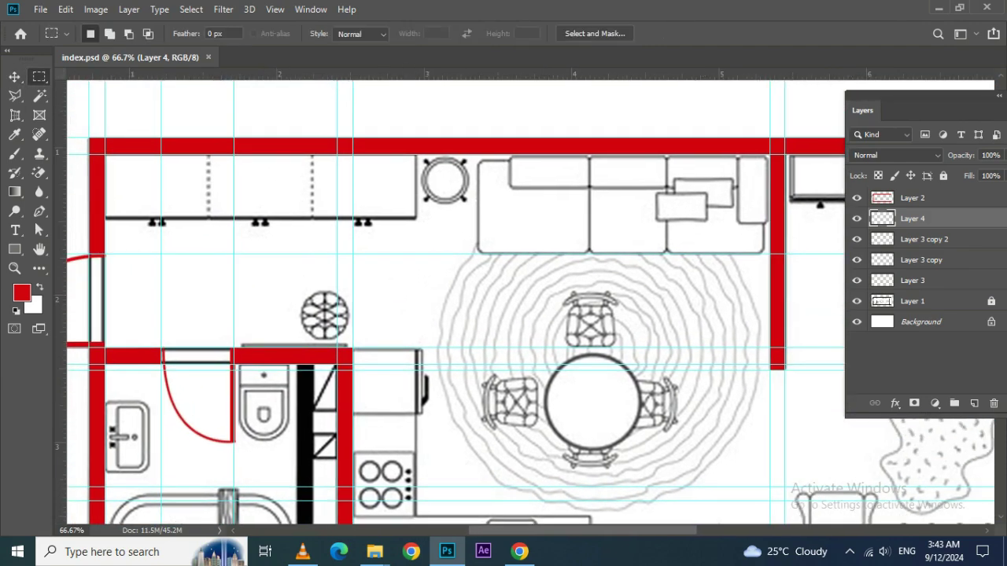
click(912, 301)
click(974, 402)
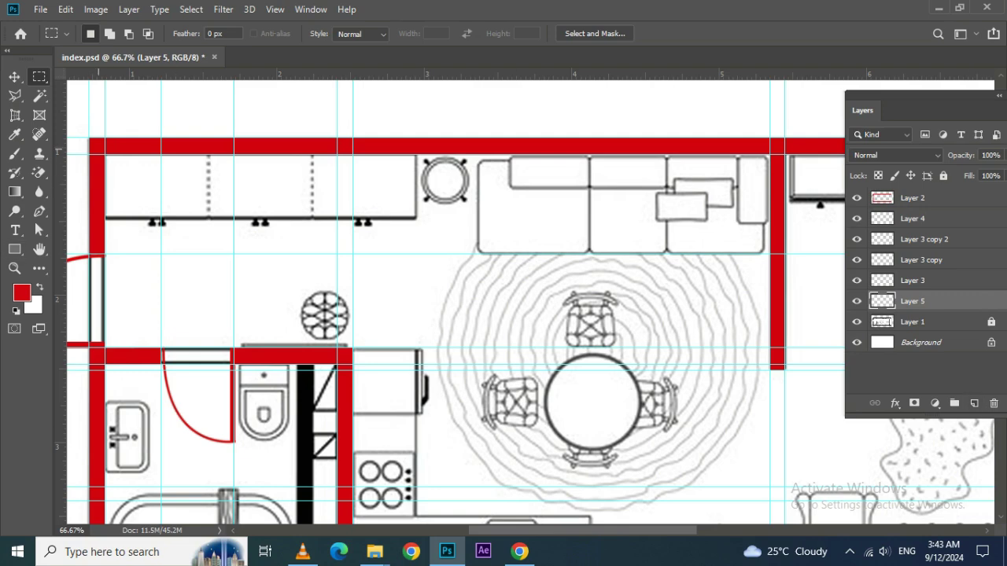
drag(98, 149, 209, 287)
key(ctrl+d)
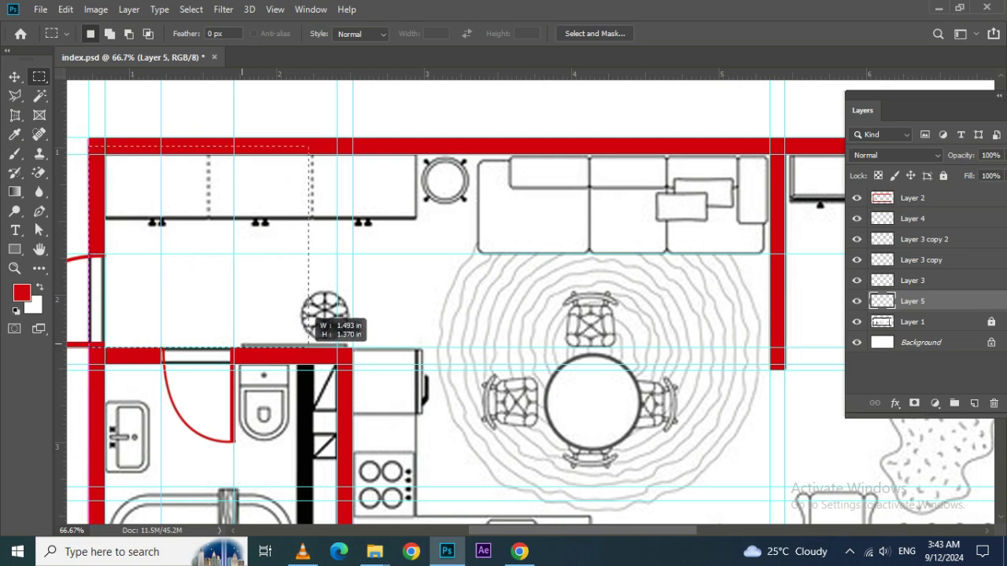
drag(437, 345, 444, 354)
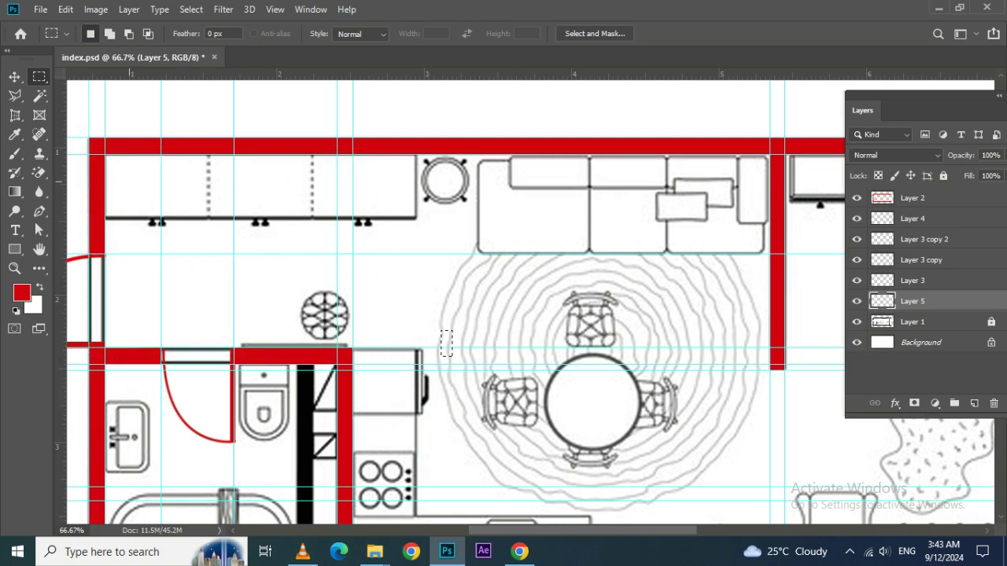
drag(92, 151, 536, 347)
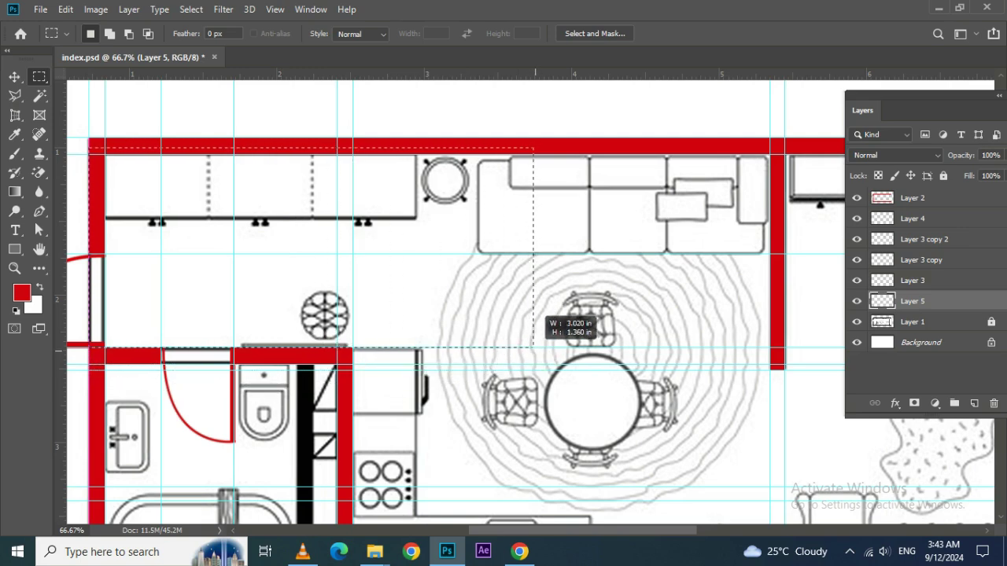
drag(536, 347, 495, 347)
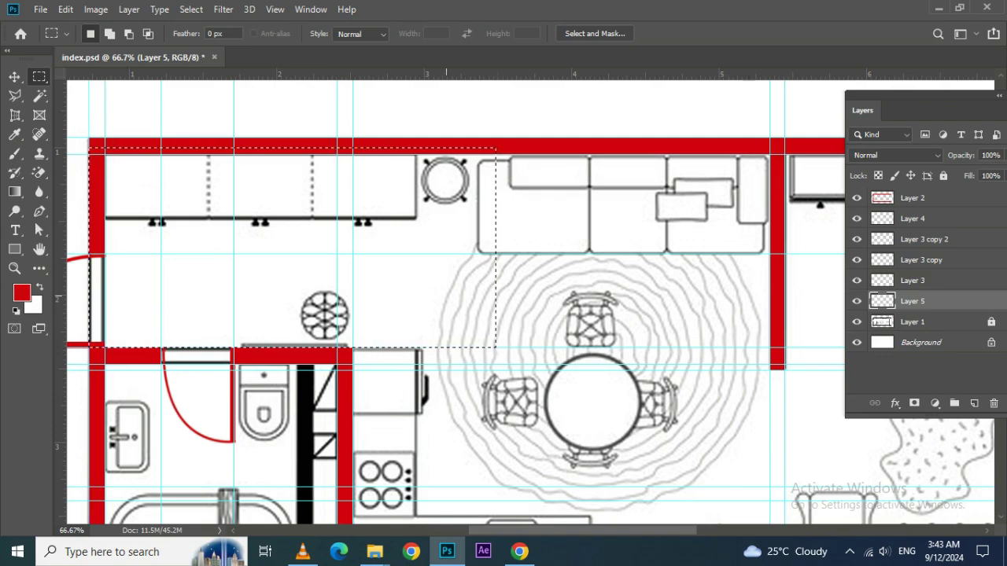
Add the dining, kitchen and sofa-corner areas to the selection
scroll(528, 305, down, 2)
scroll(529, 305, right, 3)
key(shift)
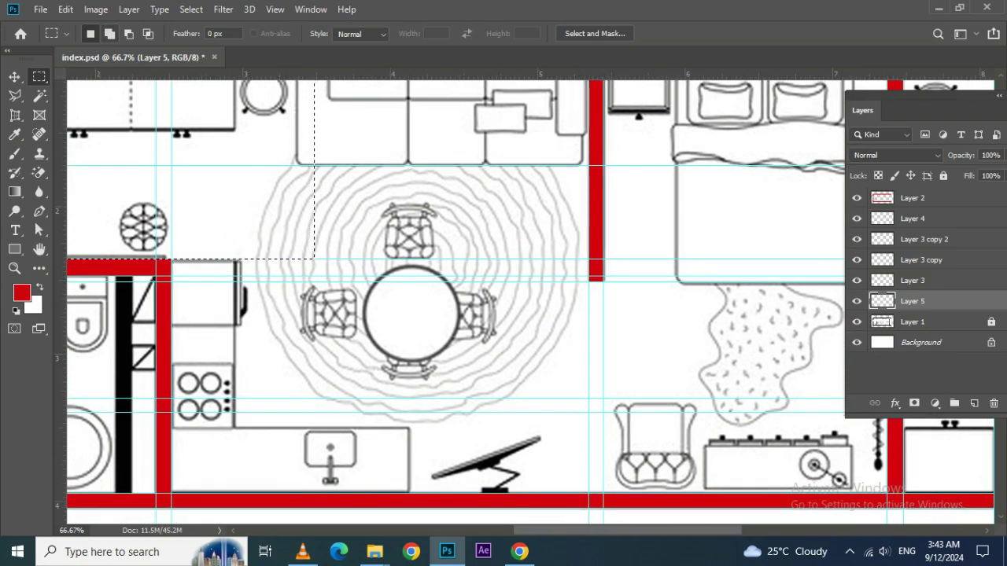
mouse_move(171, 254)
mouse_down()
mouse_move(604, 494)
mouse_move(589, 493)
mouse_up()
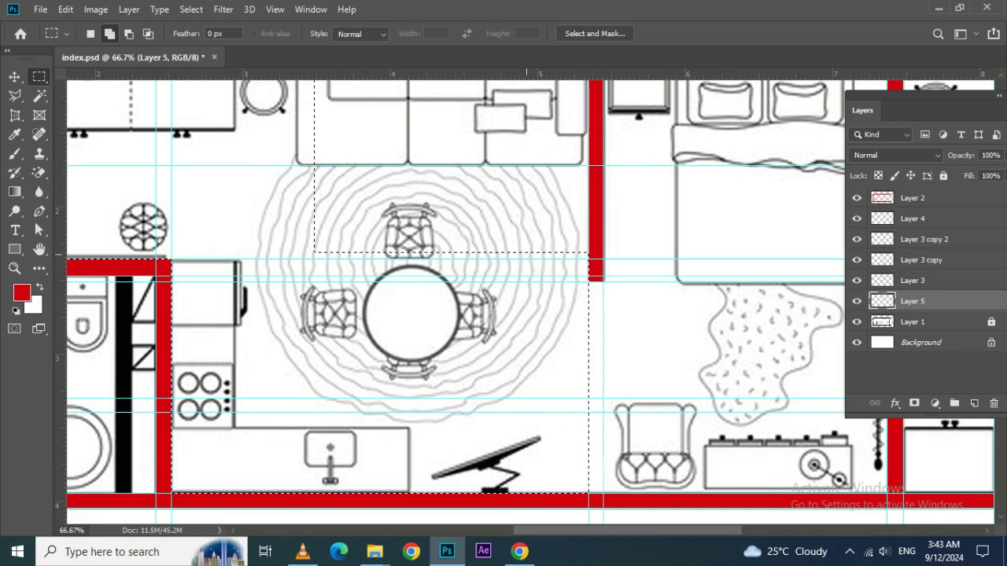
scroll(589, 493, up, 2)
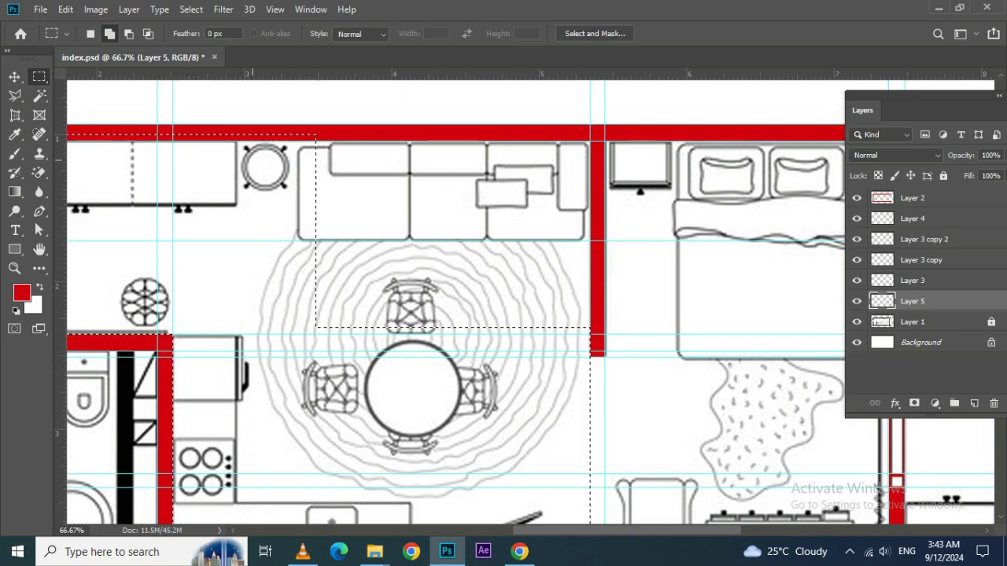
mouse_move(299, 136)
mouse_down()
mouse_move(325, 169)
mouse_move(590, 333)
mouse_up()
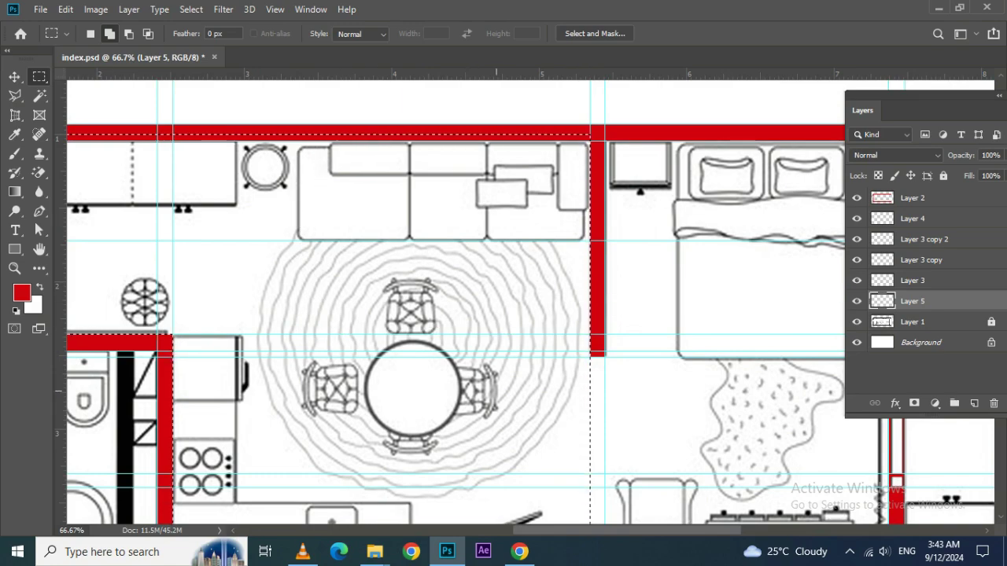
Add the armchair, cabinet, rug and bed areas, then fill the selection white
scroll(456, 302, down, 3)
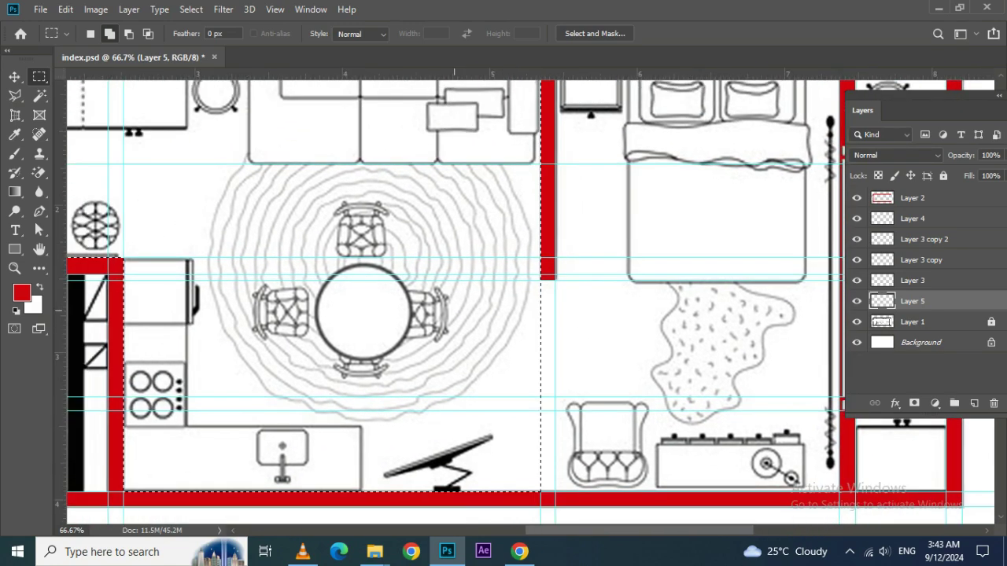
scroll(456, 303, right, 3)
drag(441, 271, 542, 387)
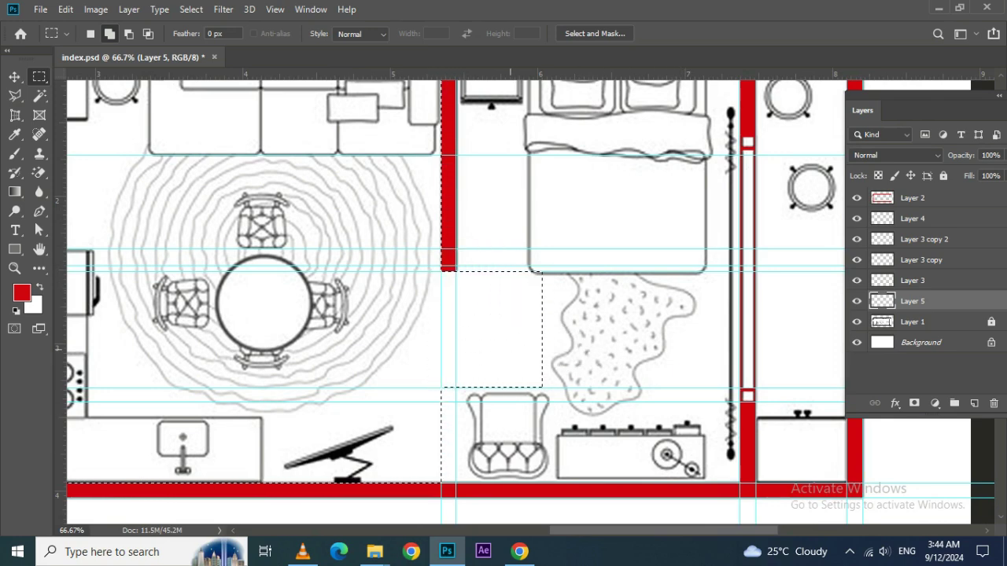
drag(427, 273, 656, 456)
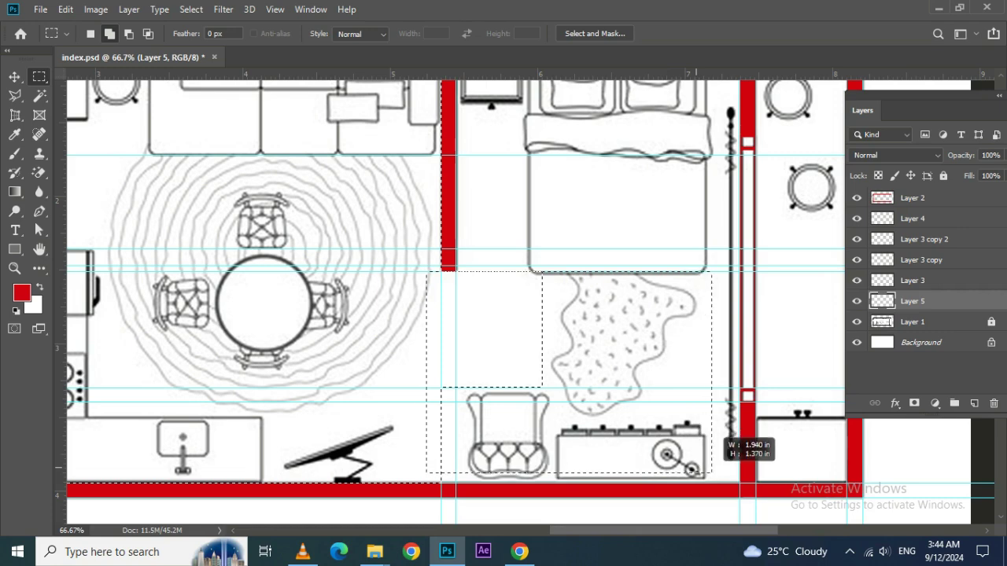
drag(656, 457, 739, 481)
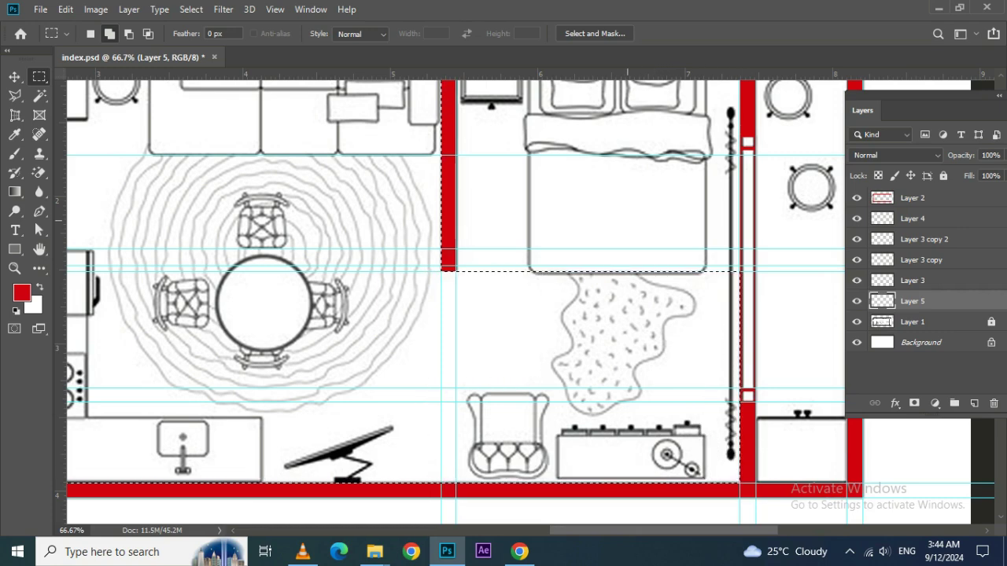
scroll(456, 299, up, 3)
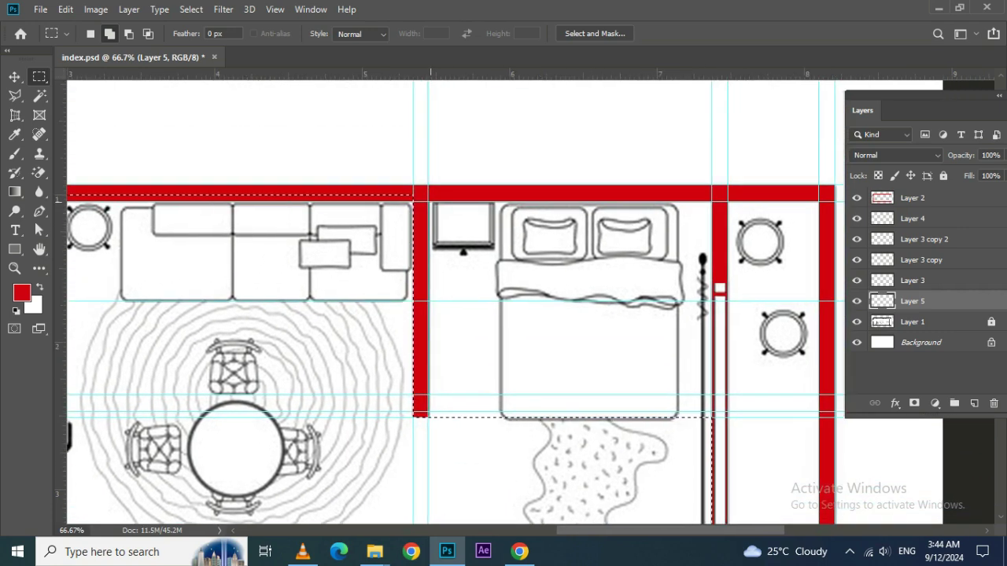
drag(431, 203, 679, 417)
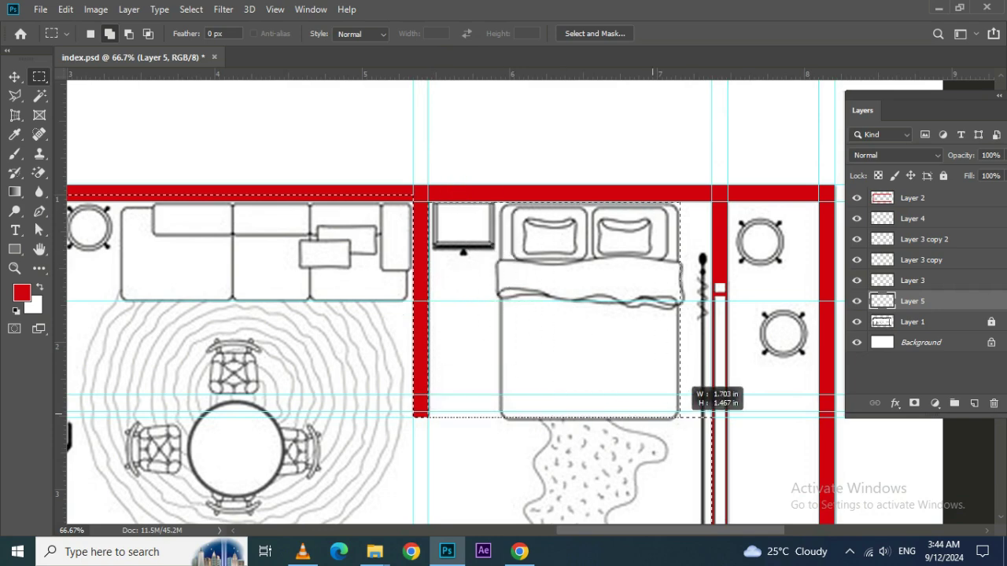
mouse_move(678, 416)
mouse_down()
mouse_move(712, 452)
mouse_move(713, 525)
mouse_up()
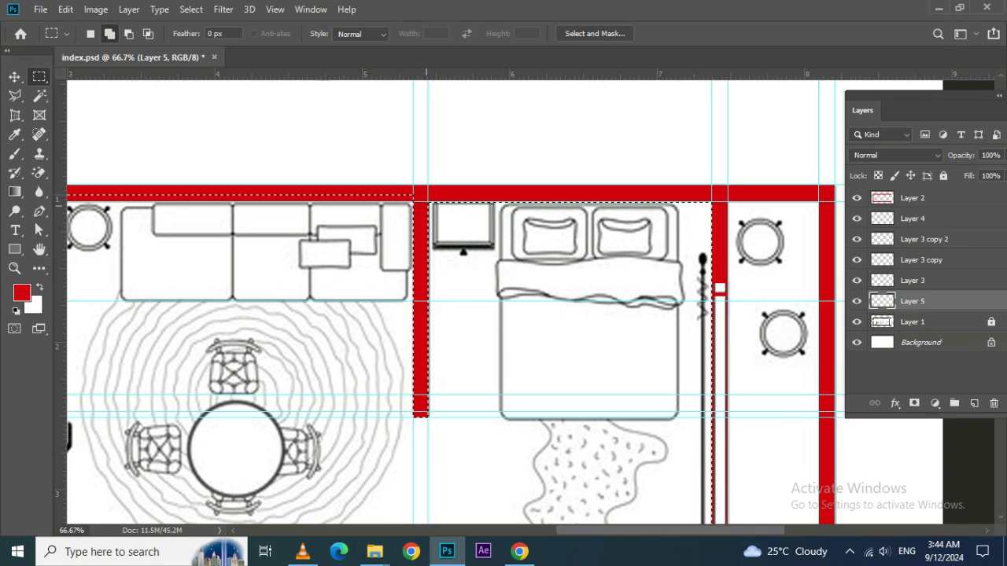
drag(712, 526, 712, 202)
key(Delete)
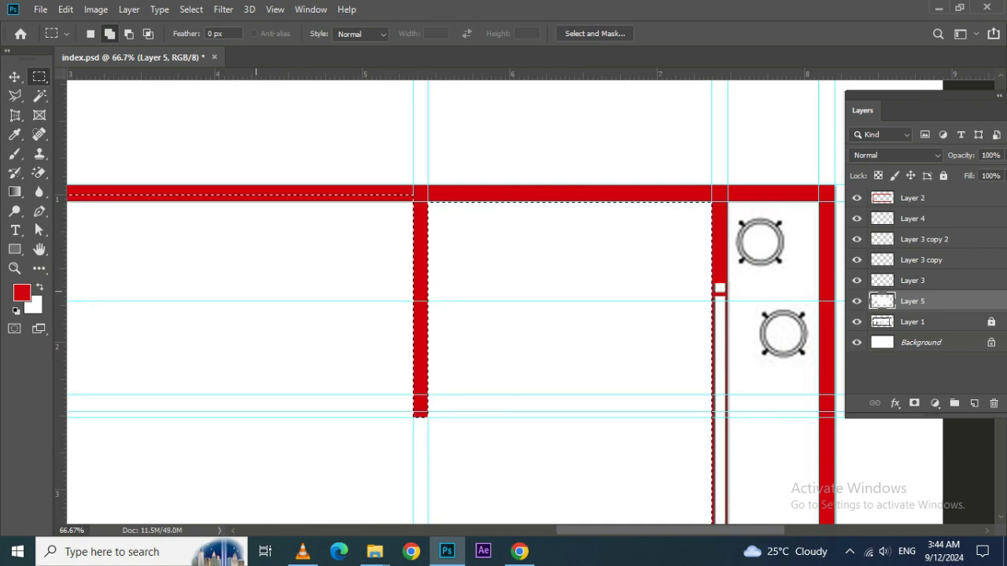
Cut the right strip with the circles and fixture onto a new layer
scroll(547, 397, down, 5)
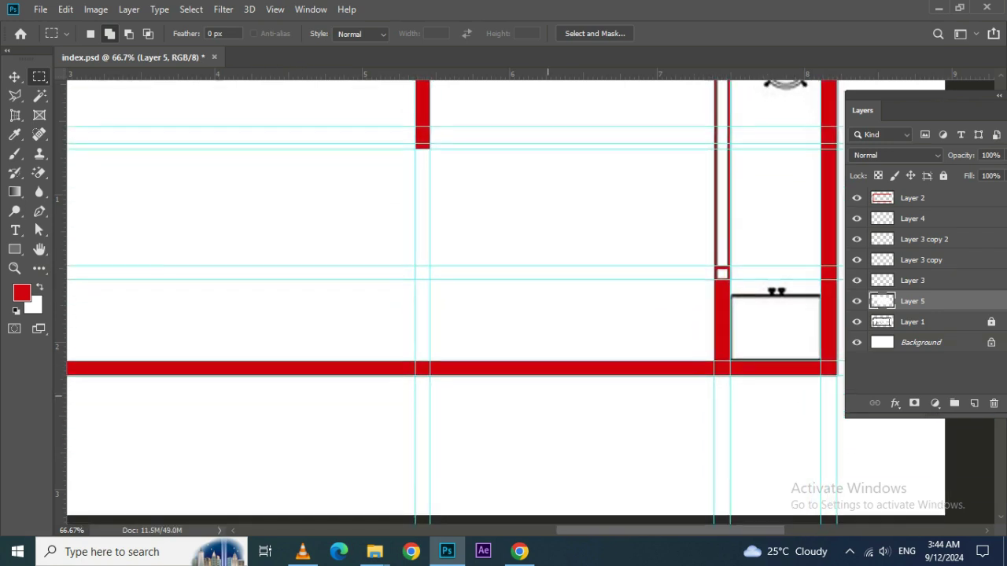
scroll(547, 396, up, 3)
scroll(497, 210, right, 4)
drag(476, 198, 577, 483)
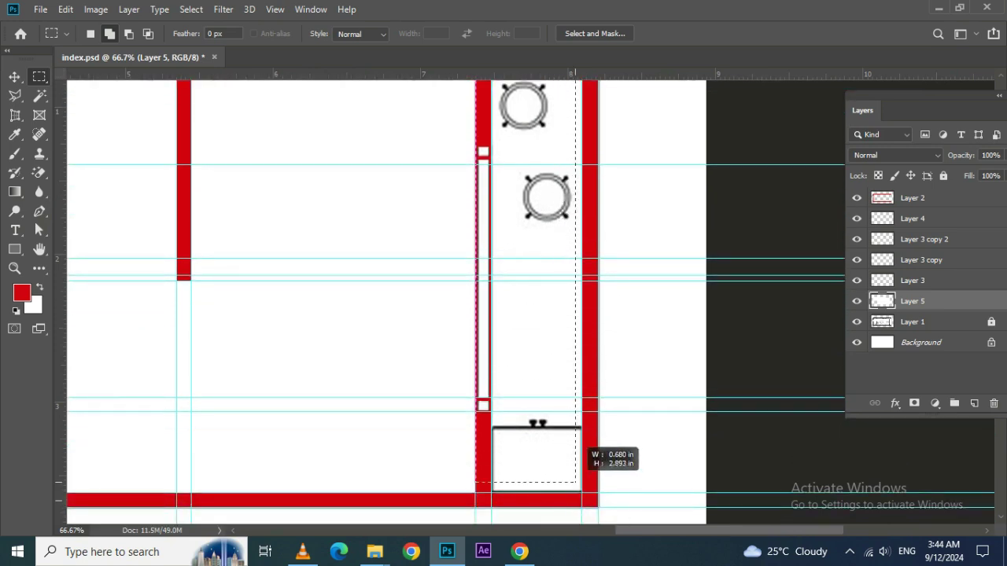
drag(578, 483, 598, 507)
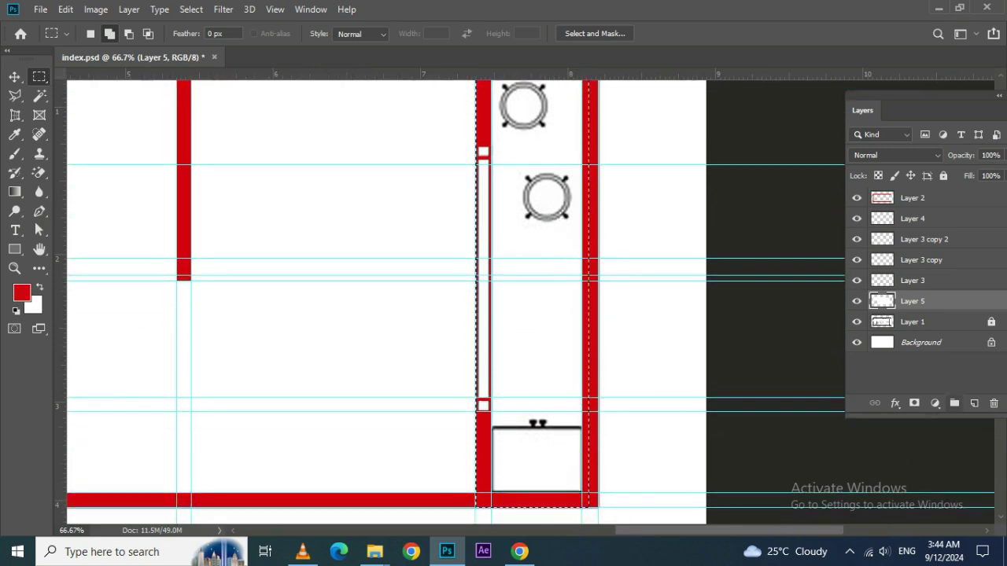
key(ctrl+shift+j)
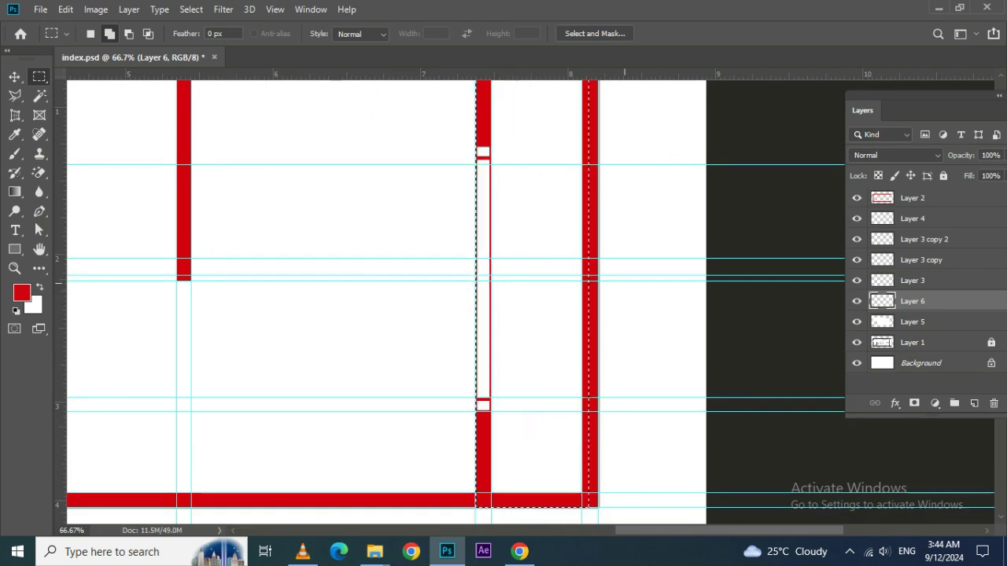
key(ctrl+d)
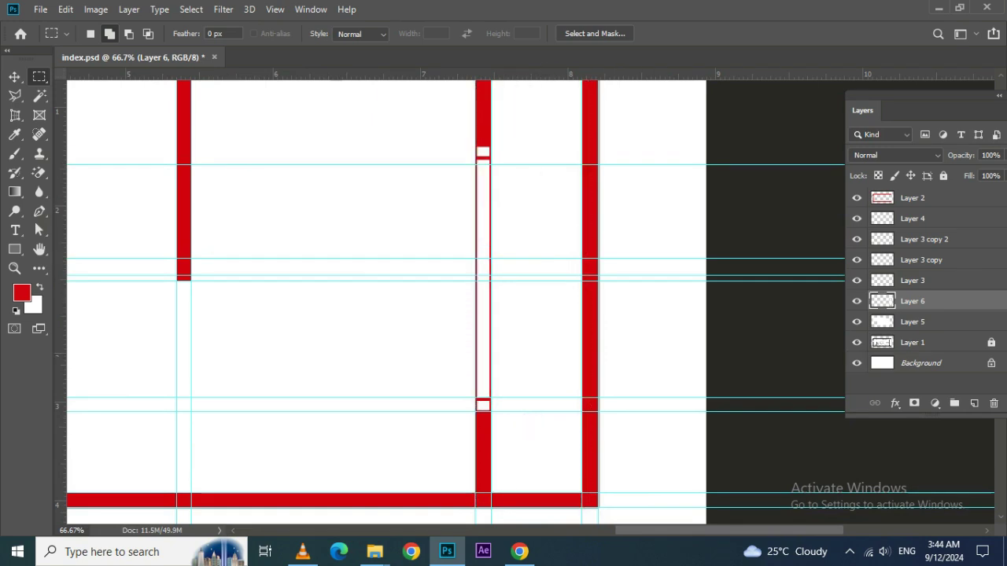
Zoom out to the whole plan, zoom in to 50% on the bathroom, and add a new layer
key(v)
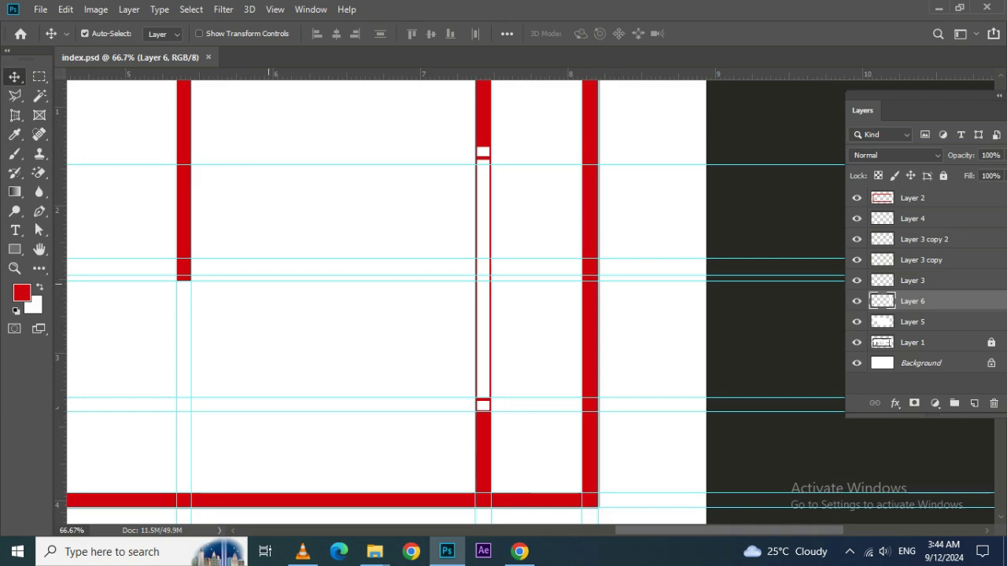
key(ctrl+minus)
key(ctrl+minus)
key(ctrl+minus)
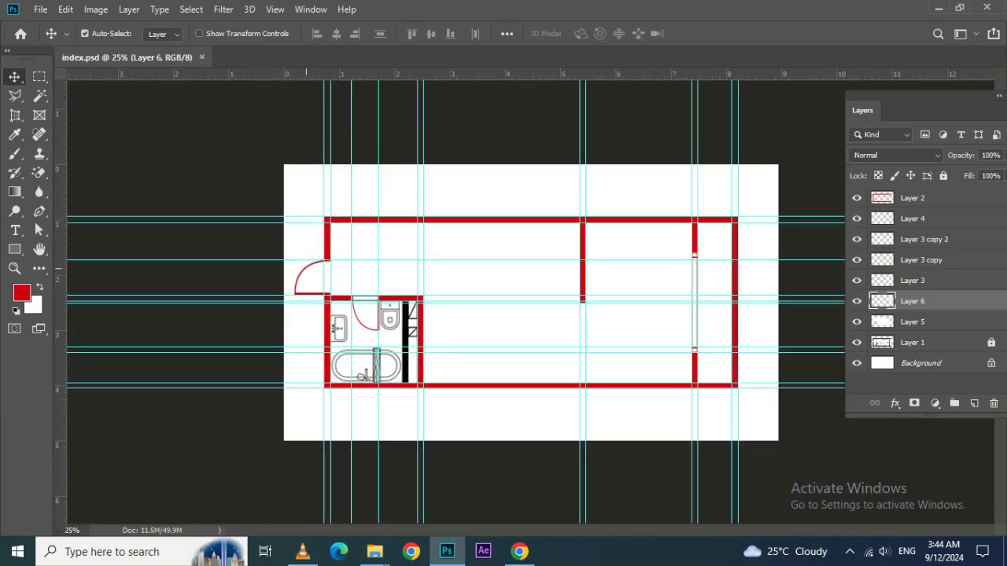
key(ctrl+plus)
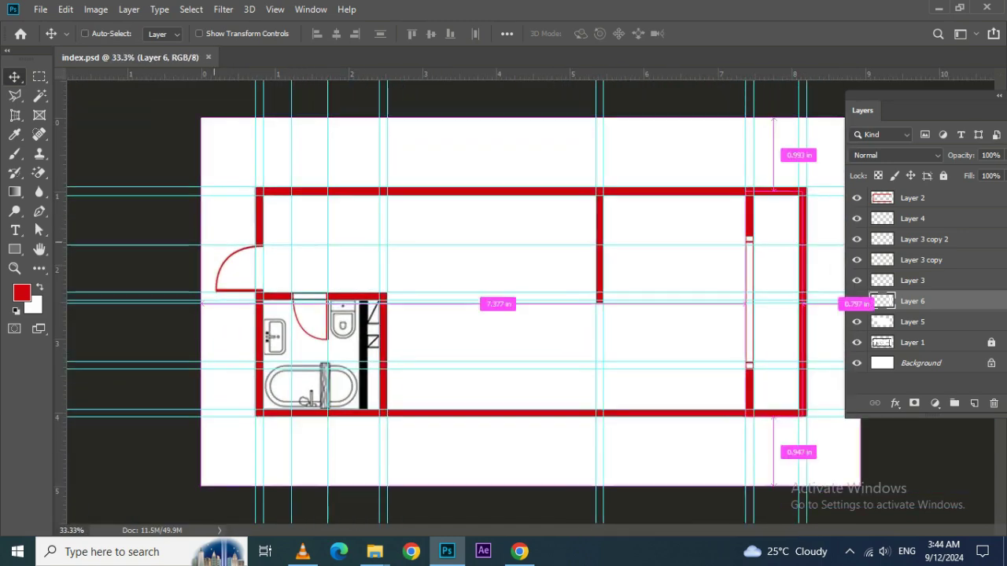
key(ctrl+plus)
scroll(504, 299, down, 3)
scroll(503, 299, left, 3)
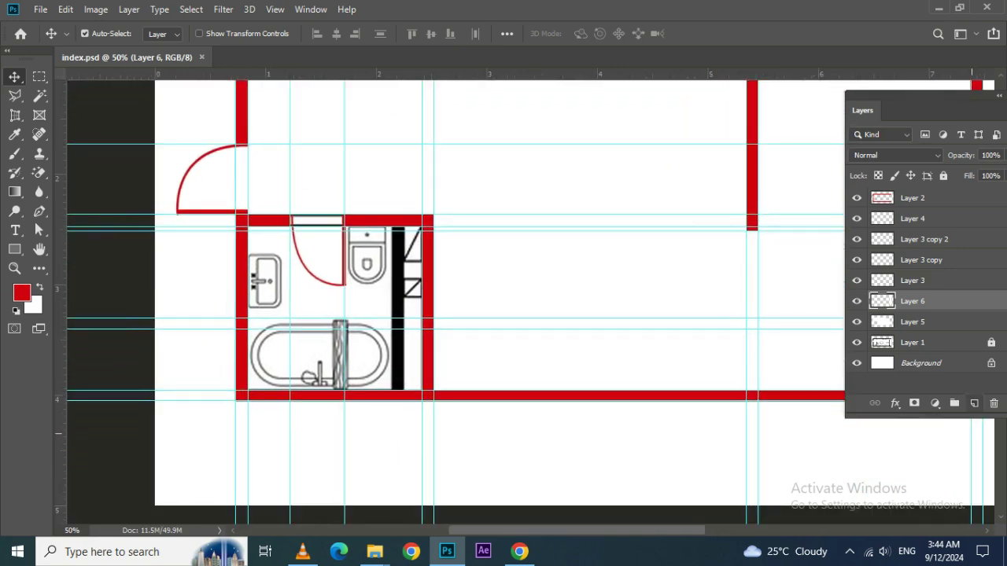
click(974, 403)
Erase the bathroom's sink, toilet and bathtub, deselect and save index.psd
key(m)
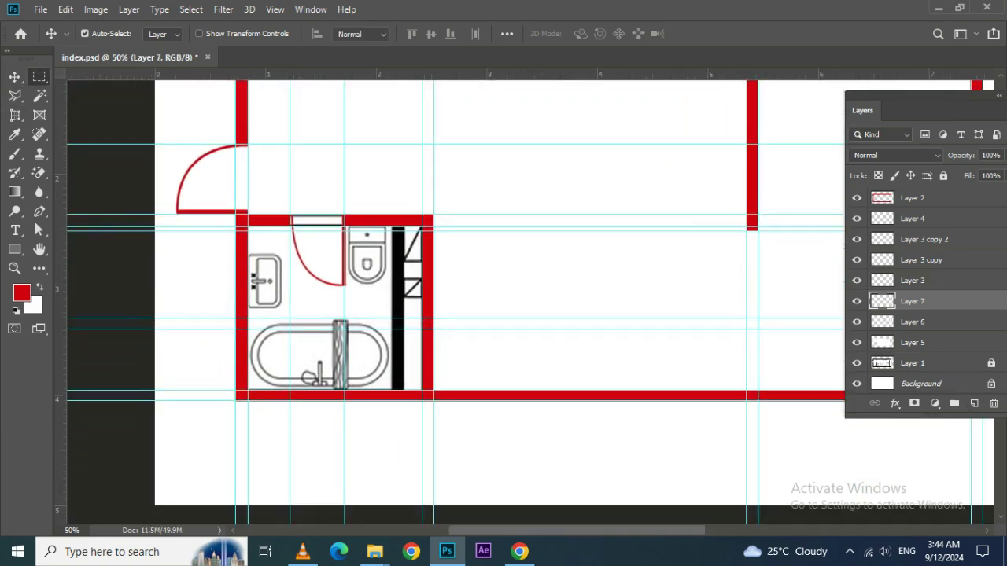
drag(238, 215, 426, 399)
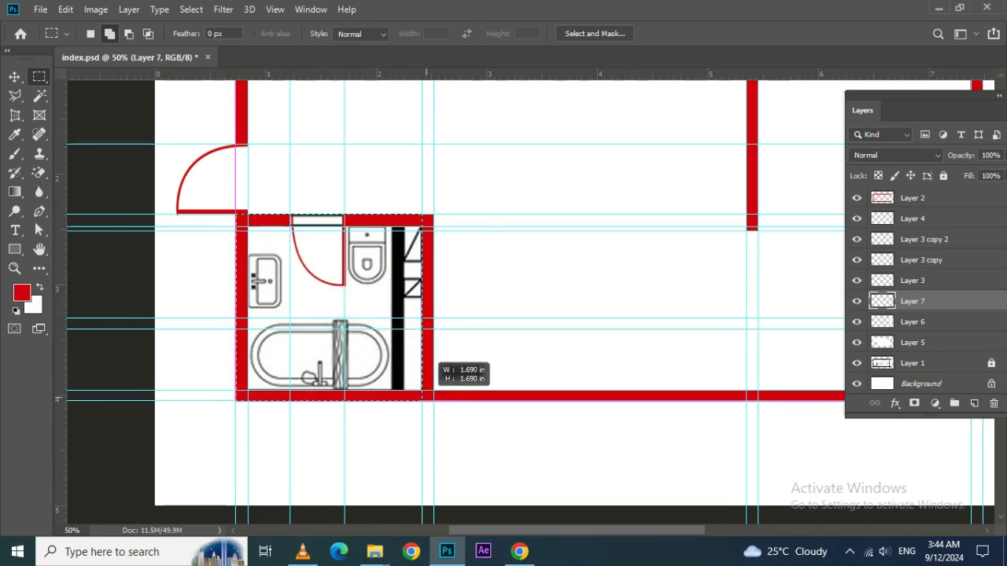
drag(425, 399, 426, 400)
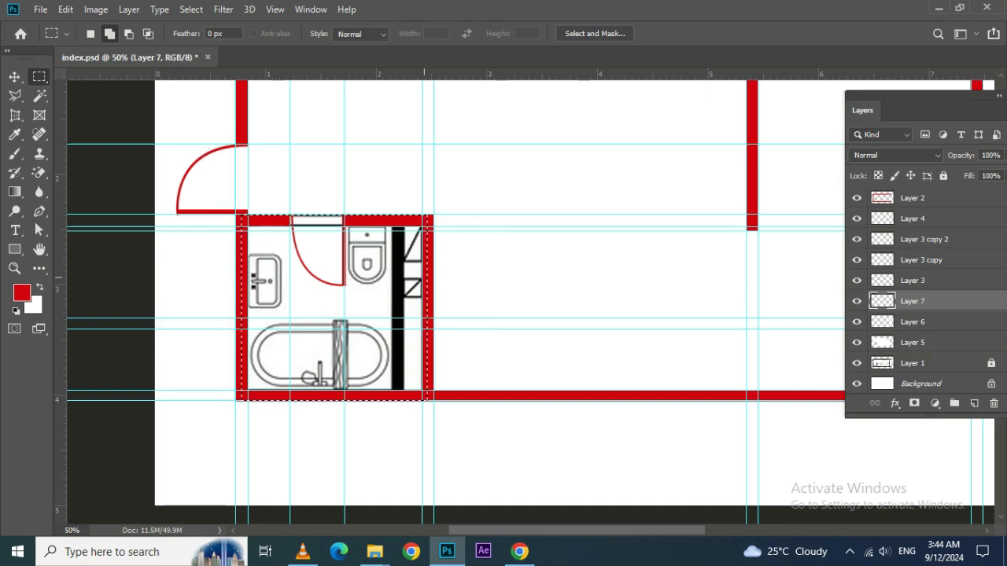
key(Delete)
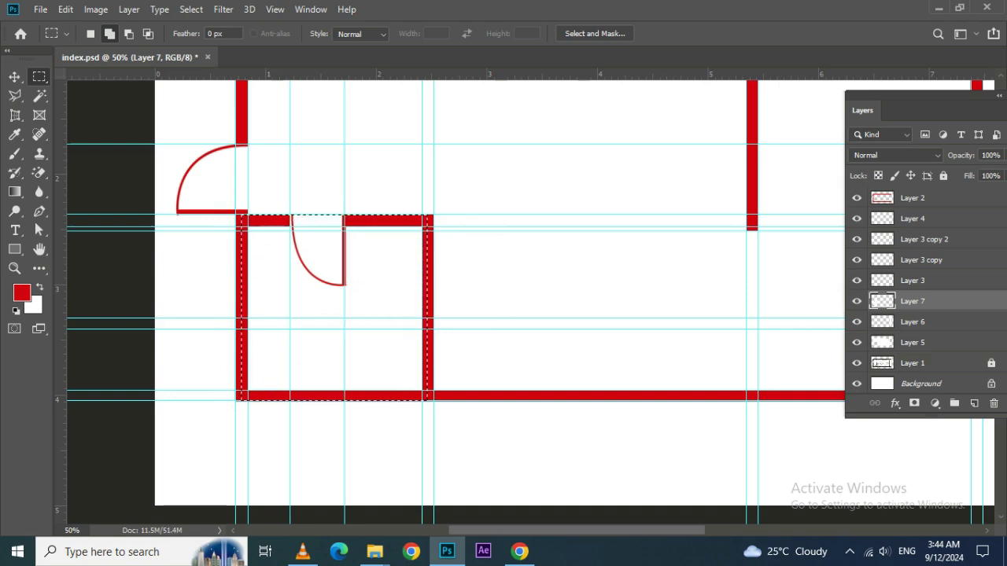
key(ctrl+s)
key(ctrl+d)
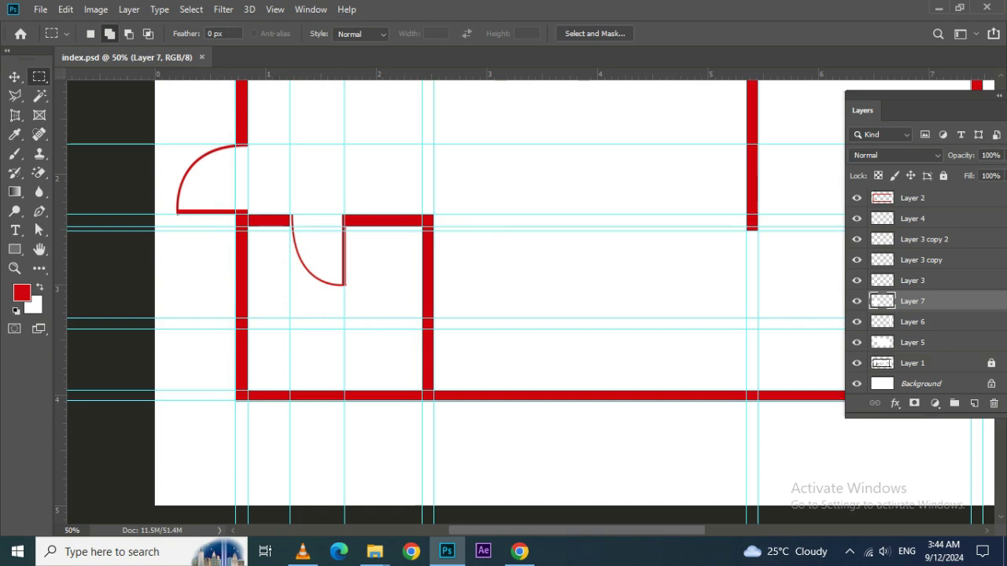
Zoom out to the full plan and minimize Photoshop to the desktop
key(v)
key(ctrl+minus)
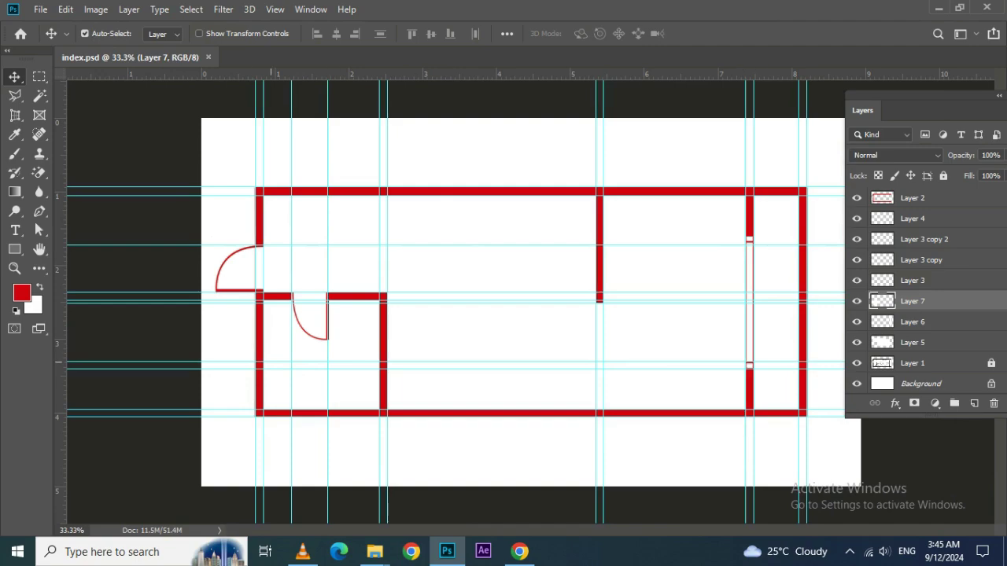
click(938, 7)
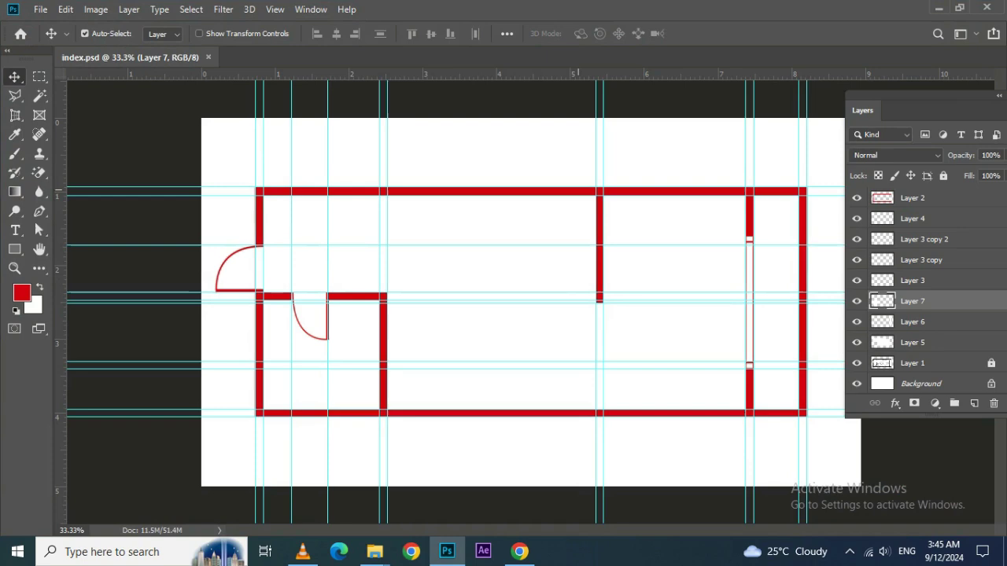
click(939, 7)
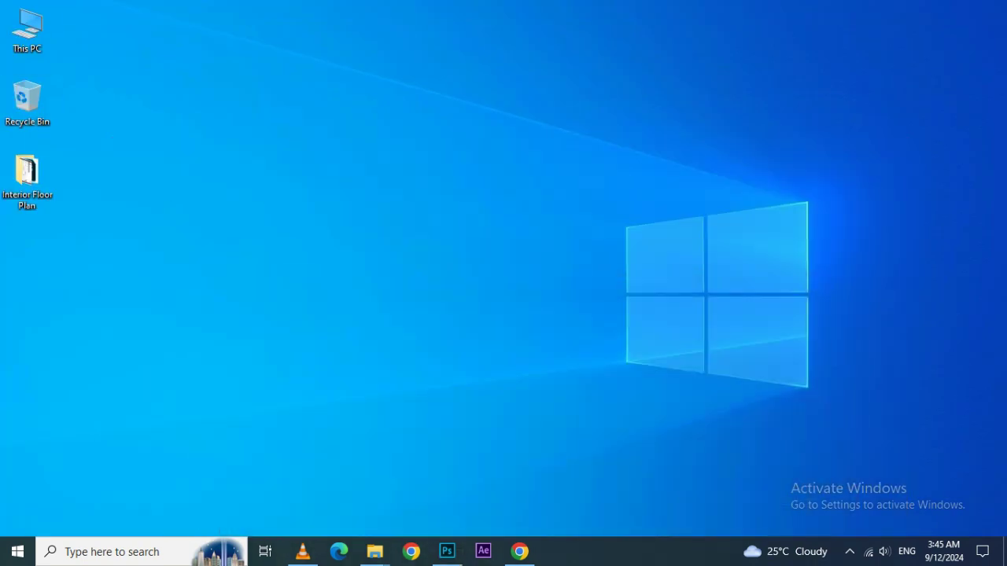
Open Interior Floor Plan > New folder and show its images as extra large icons
double_click(27, 177)
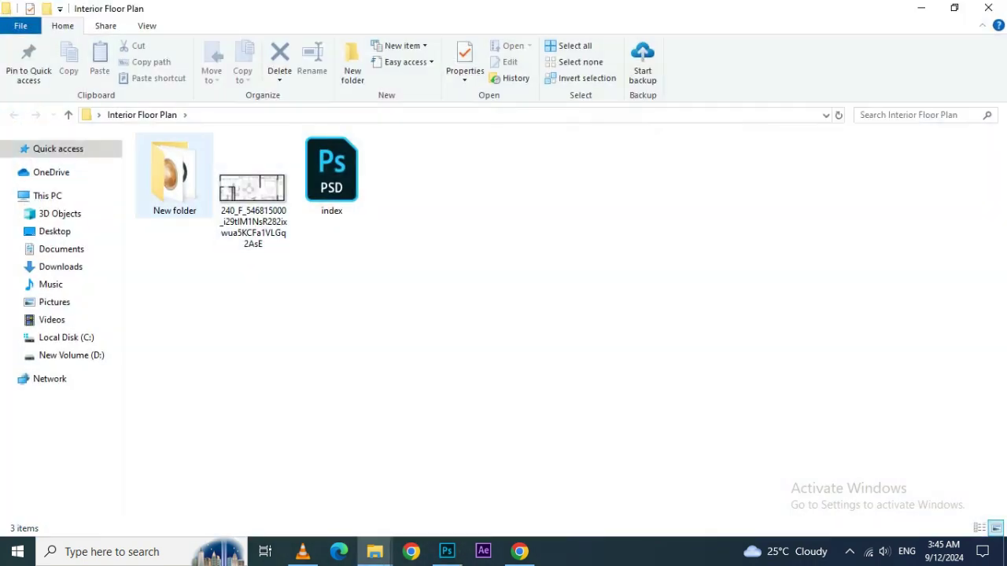
double_click(174, 174)
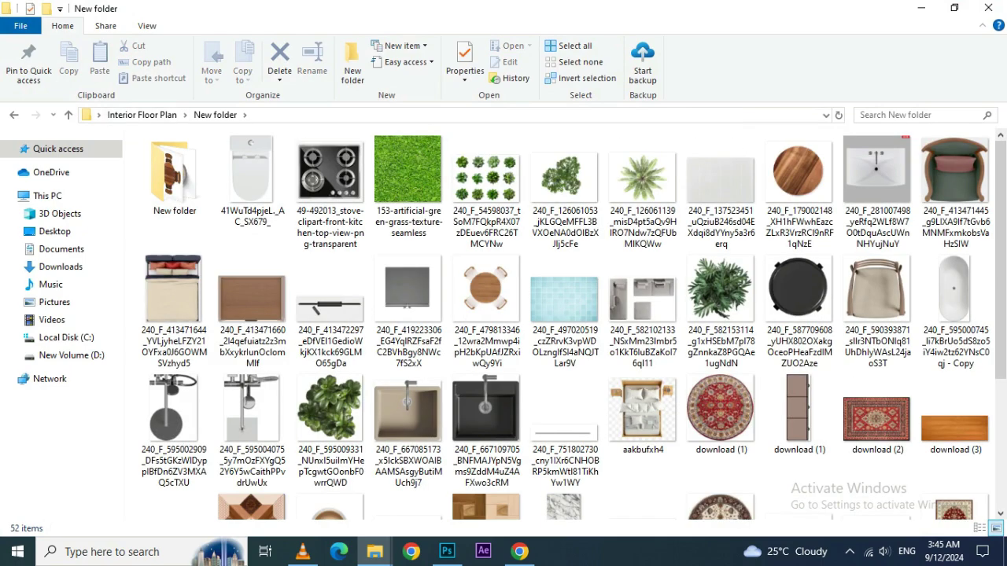
click(147, 25)
click(175, 47)
Review the textures, selecting the blue tile and oval rug images, then return to the browser
scroll(449, 409, down, 5)
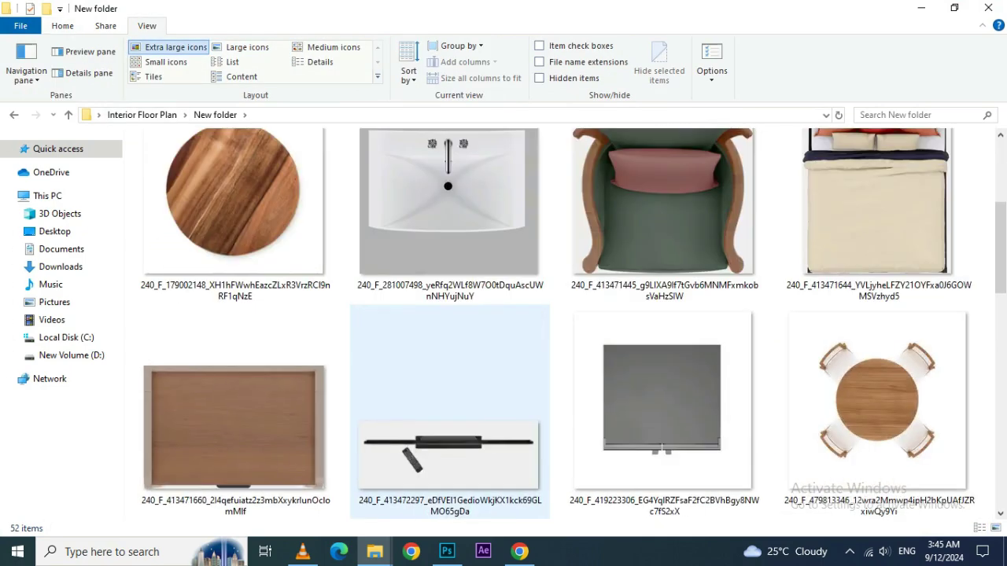
scroll(448, 409, down, 4)
click(233, 429)
scroll(448, 221, down, 3)
scroll(448, 220, down, 3)
scroll(448, 220, down, 2)
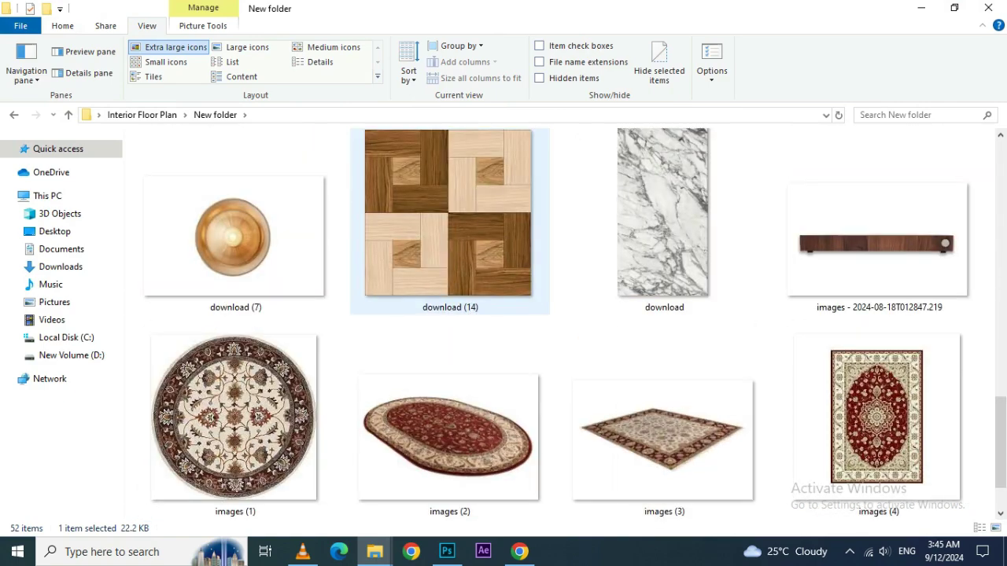
scroll(448, 289, down, 3)
ctrl+click(449, 289)
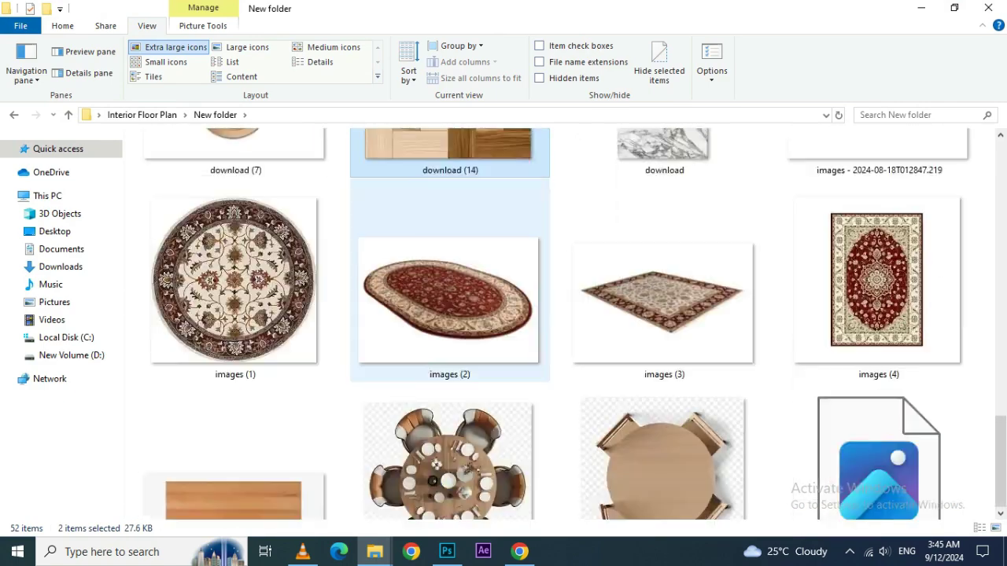
scroll(449, 289, down, 3)
scroll(449, 290, up, 2)
scroll(448, 289, up, 3)
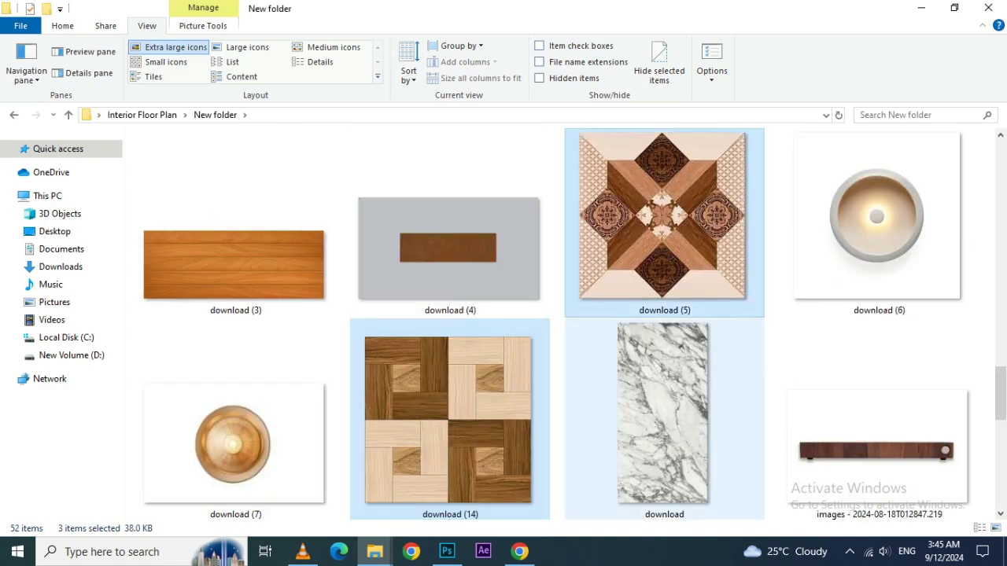
click(922, 8)
click(519, 552)
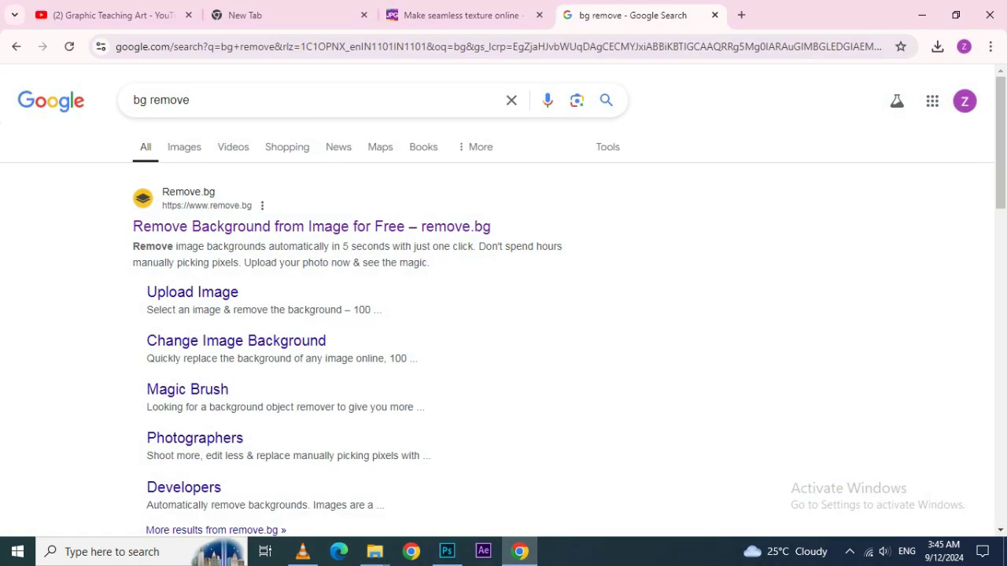
Load the blue tile texture from New folder into the seamless texture form
click(464, 15)
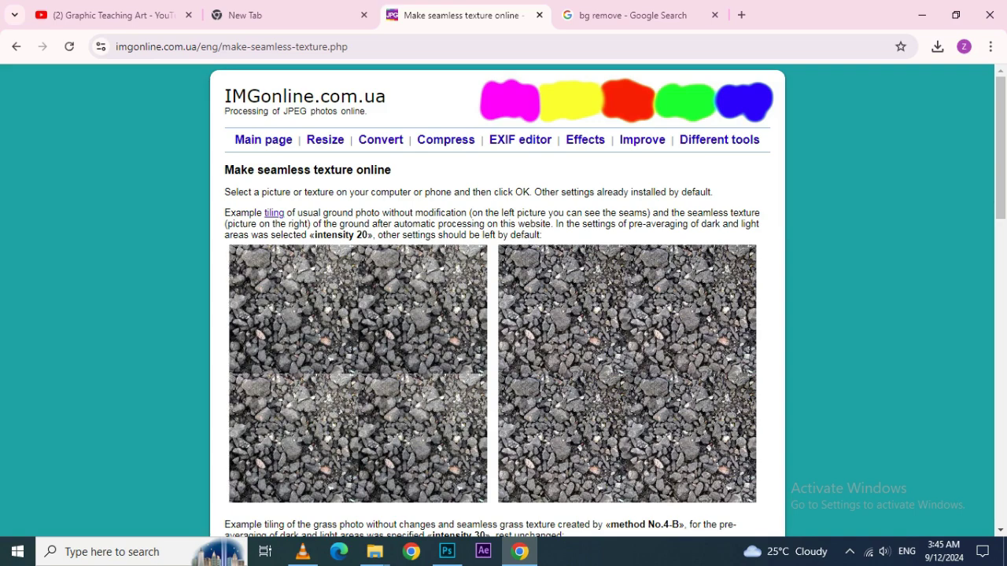
scroll(503, 299, down, 4)
scroll(504, 299, down, 2)
scroll(503, 299, down, 4)
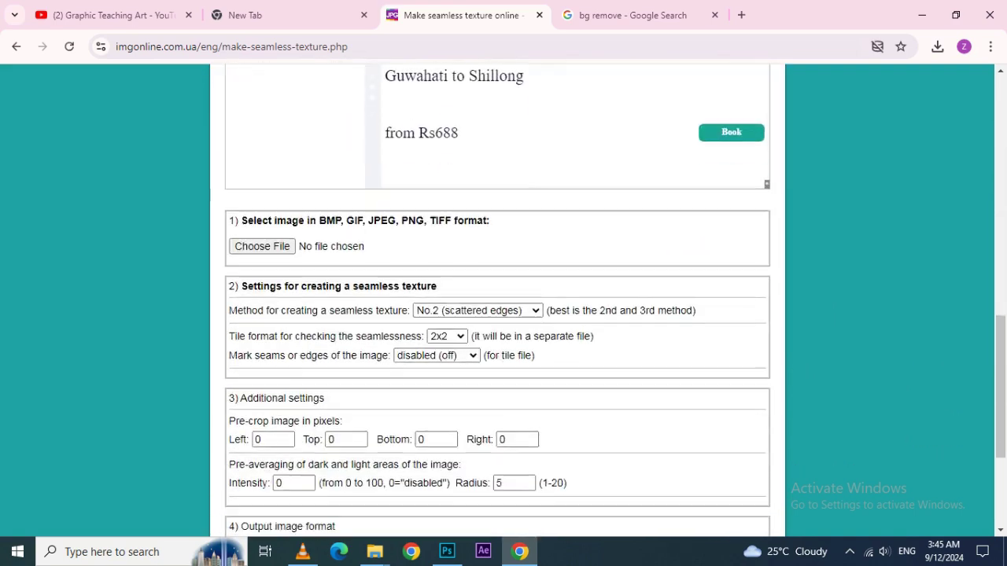
scroll(504, 299, down, 1)
click(262, 159)
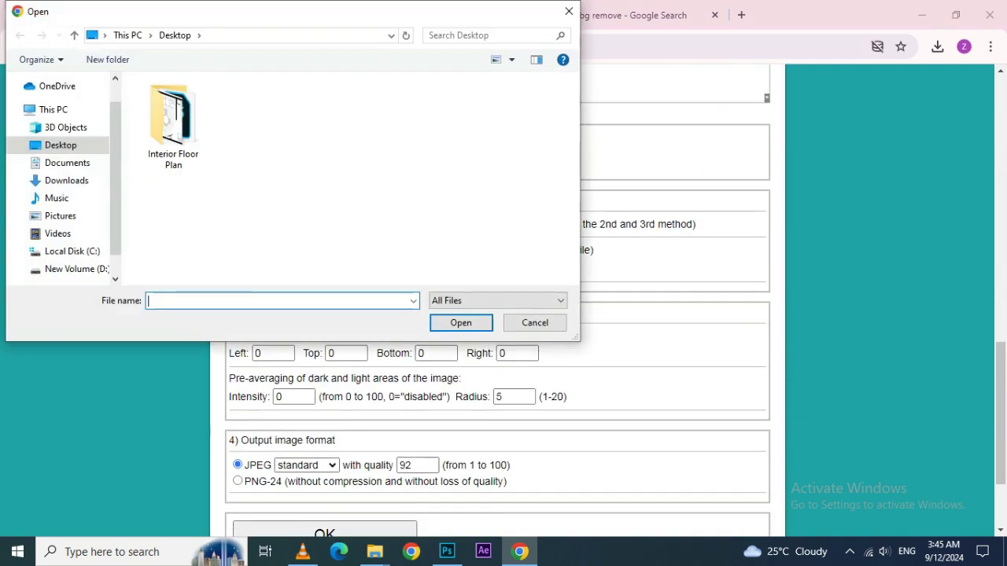
double_click(173, 122)
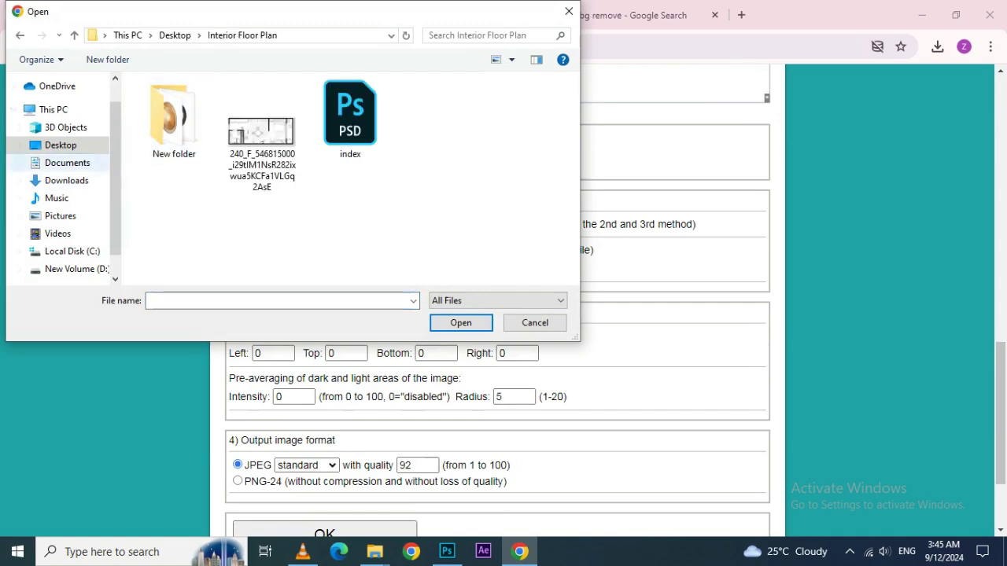
double_click(174, 118)
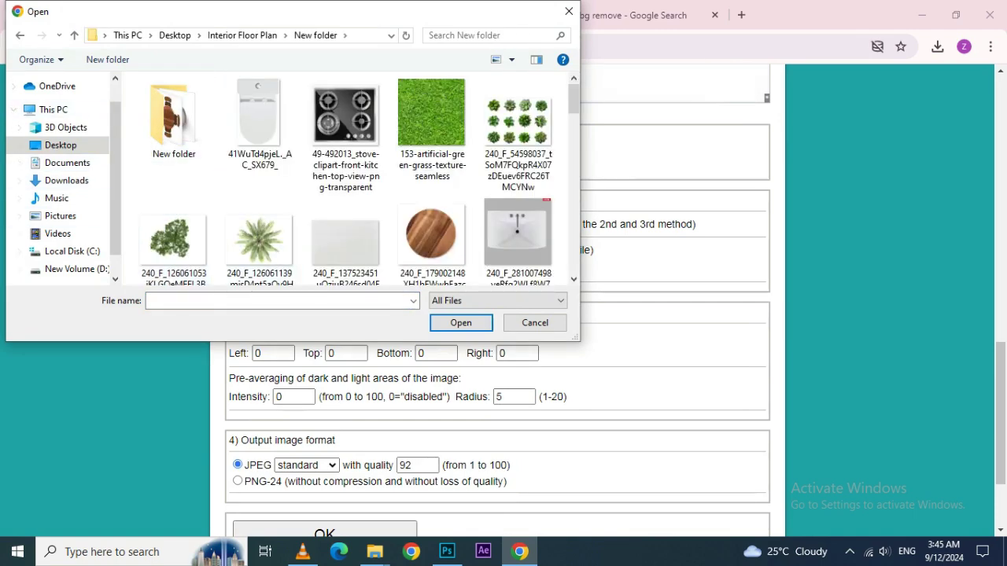
scroll(260, 181, down, 5)
scroll(260, 181, down, 2)
click(259, 111)
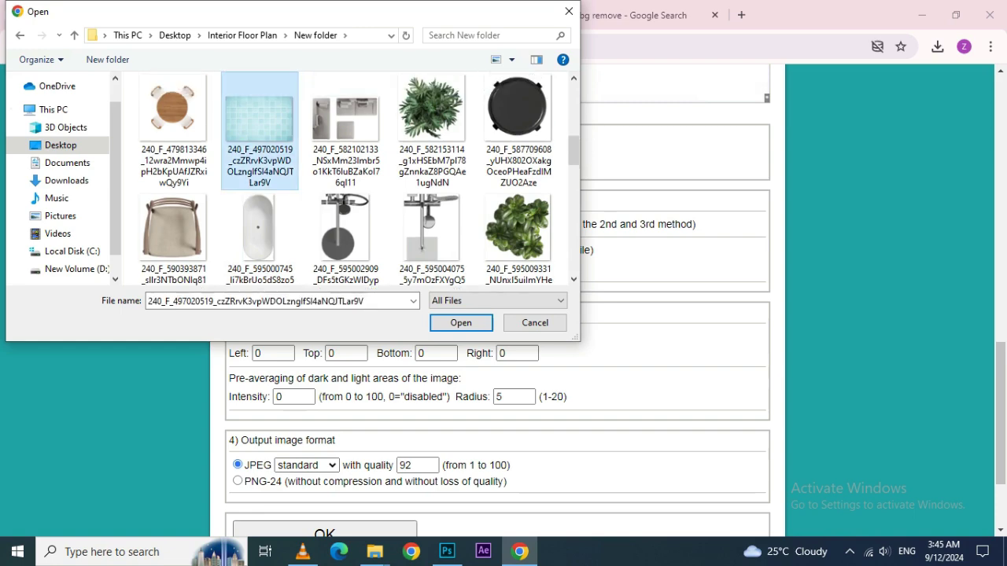
key(Return)
Choose method No.3 (smoothed copies of all sides), set JPEG quality 100 and submit
click(478, 225)
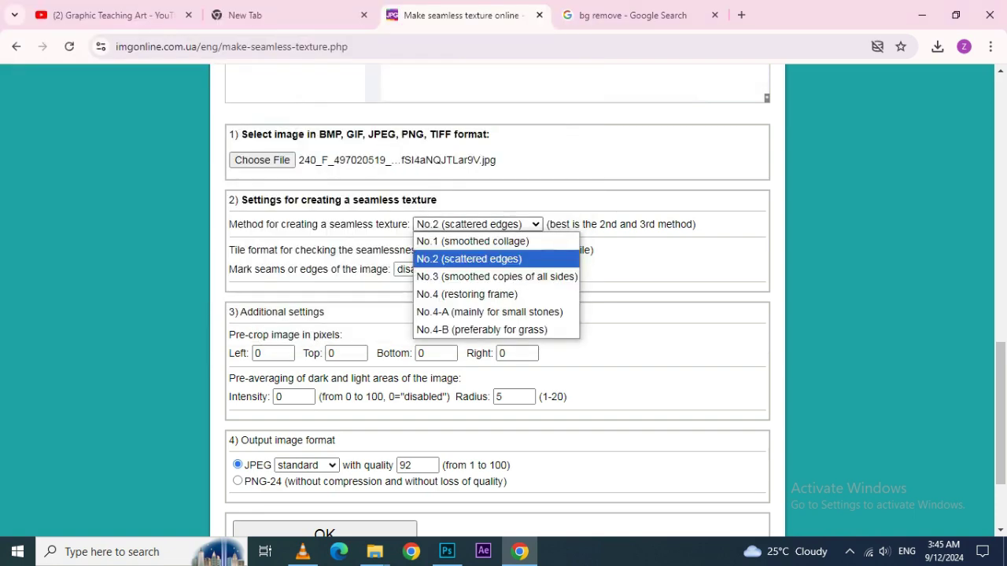
click(488, 275)
scroll(488, 274, down, 1)
scroll(487, 275, down, 1)
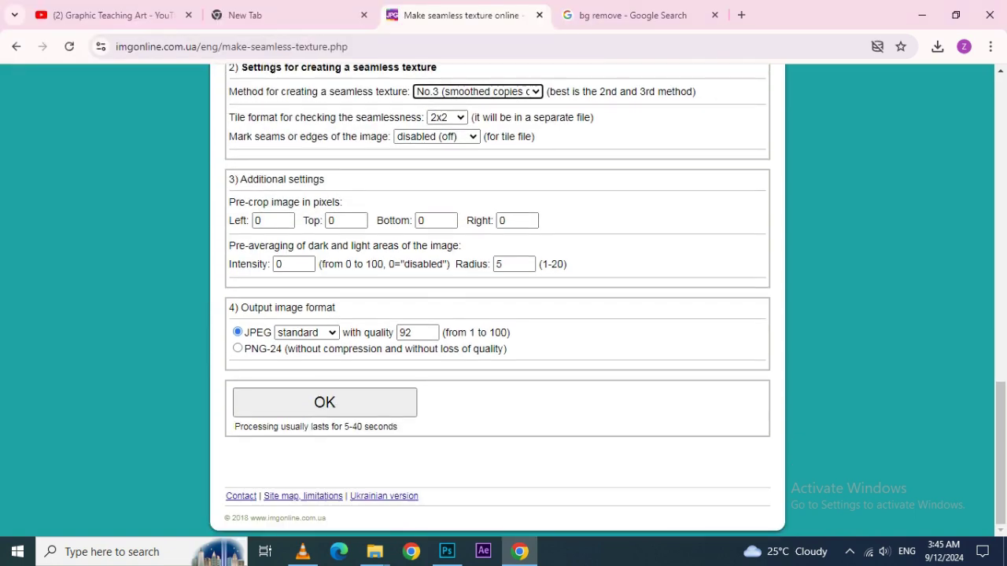
double_click(406, 333)
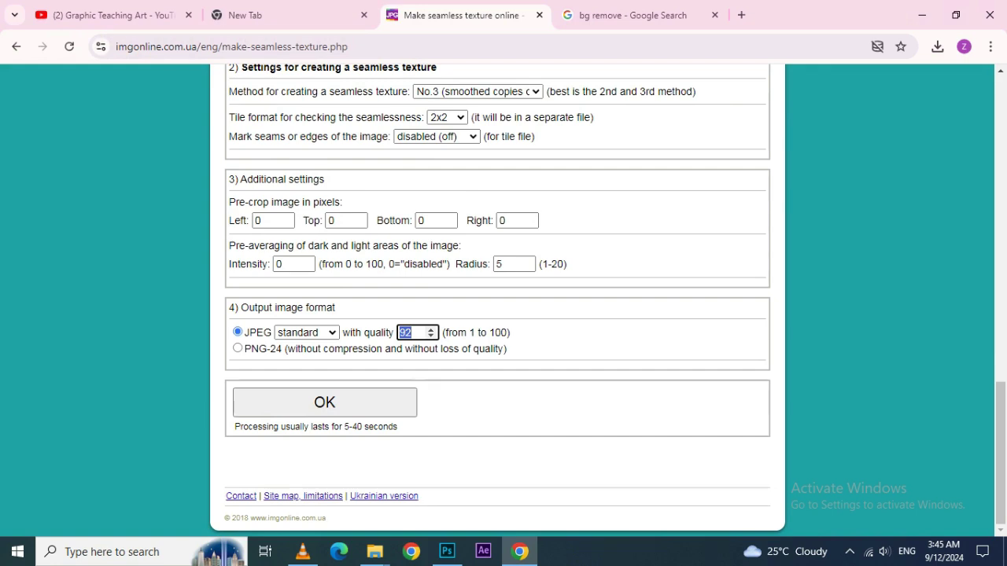
text(100)
click(324, 402)
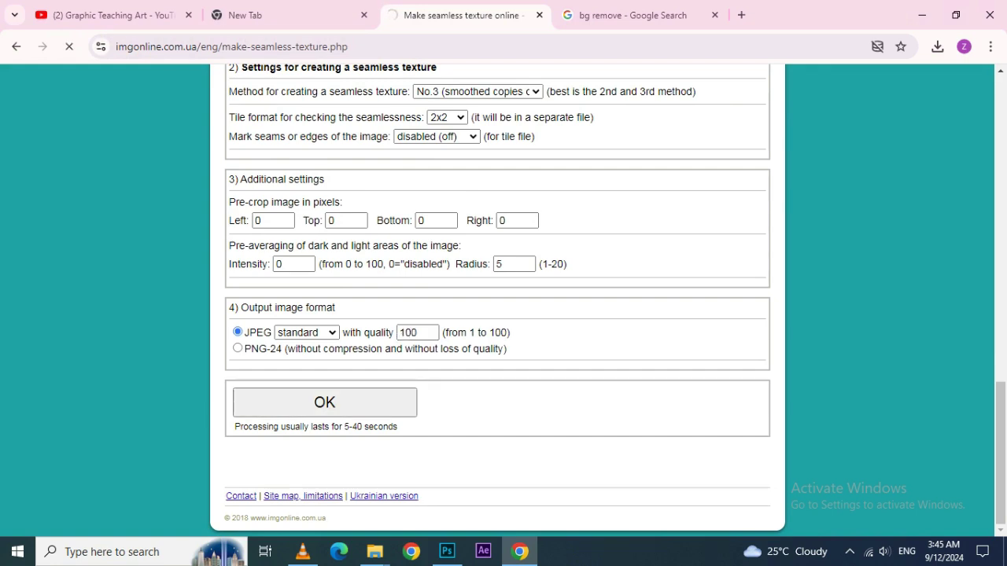